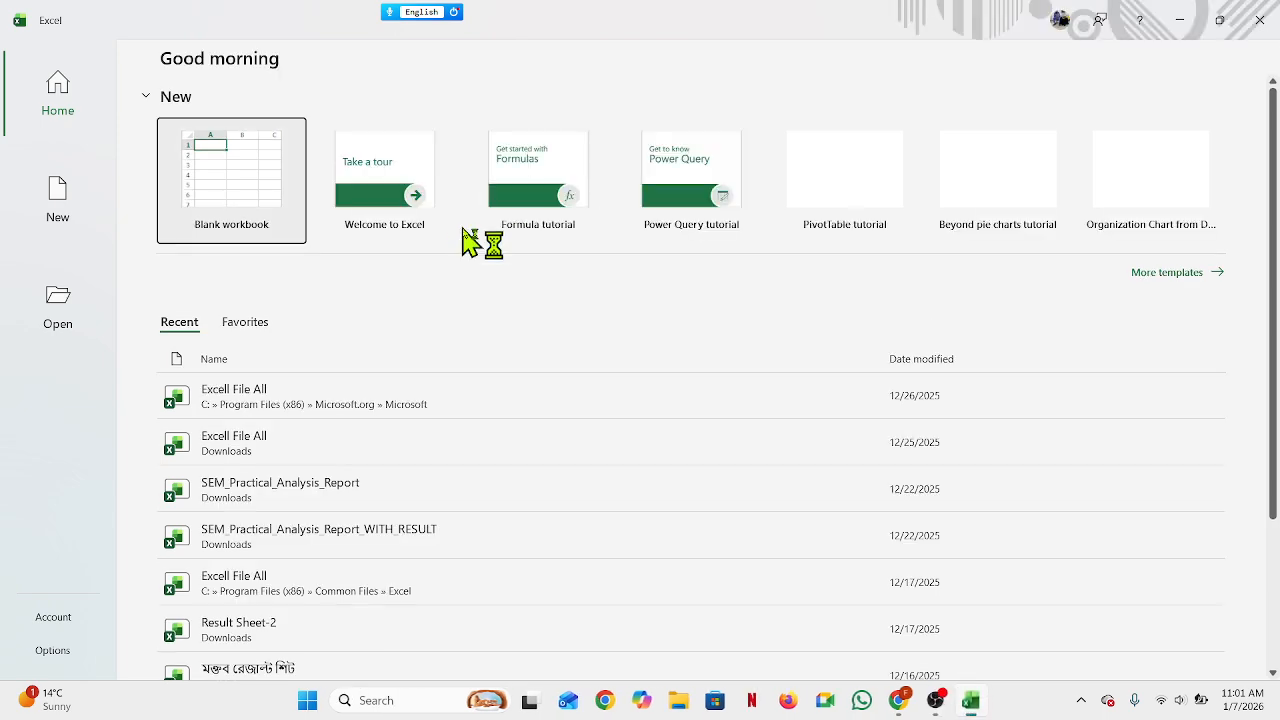
Step: Create a blank workbook and enlarge the width of all columns and the height of all rows on the sheet
{"action": "left_click", "coordinate": [250, 172]}
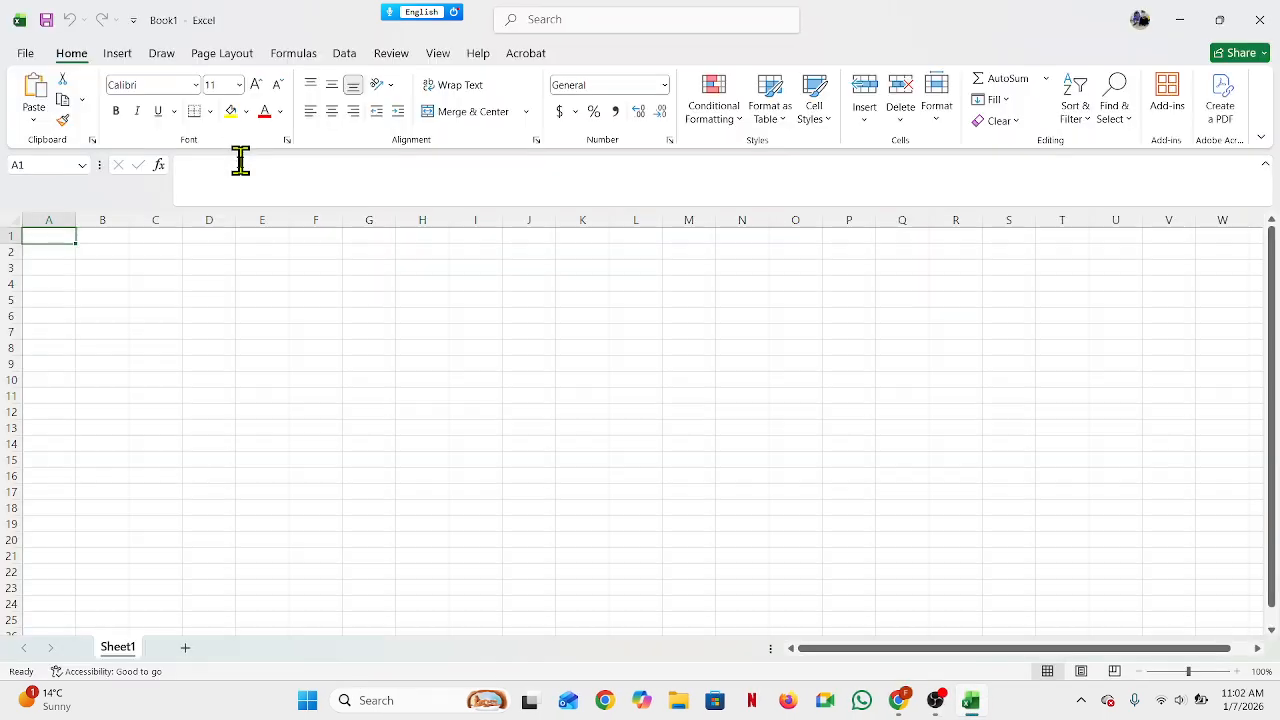
{"action": "left_click", "coordinate": [256, 362]}
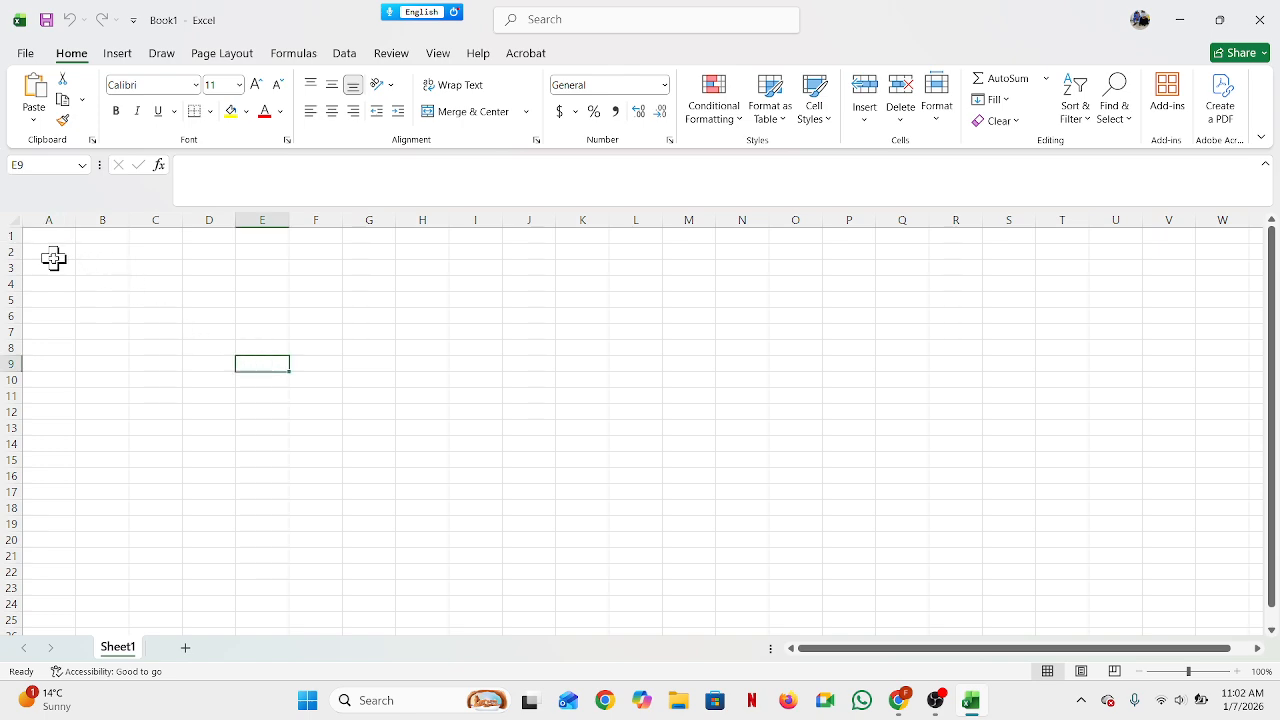
{"action": "left_click", "coordinate": [13, 218]}
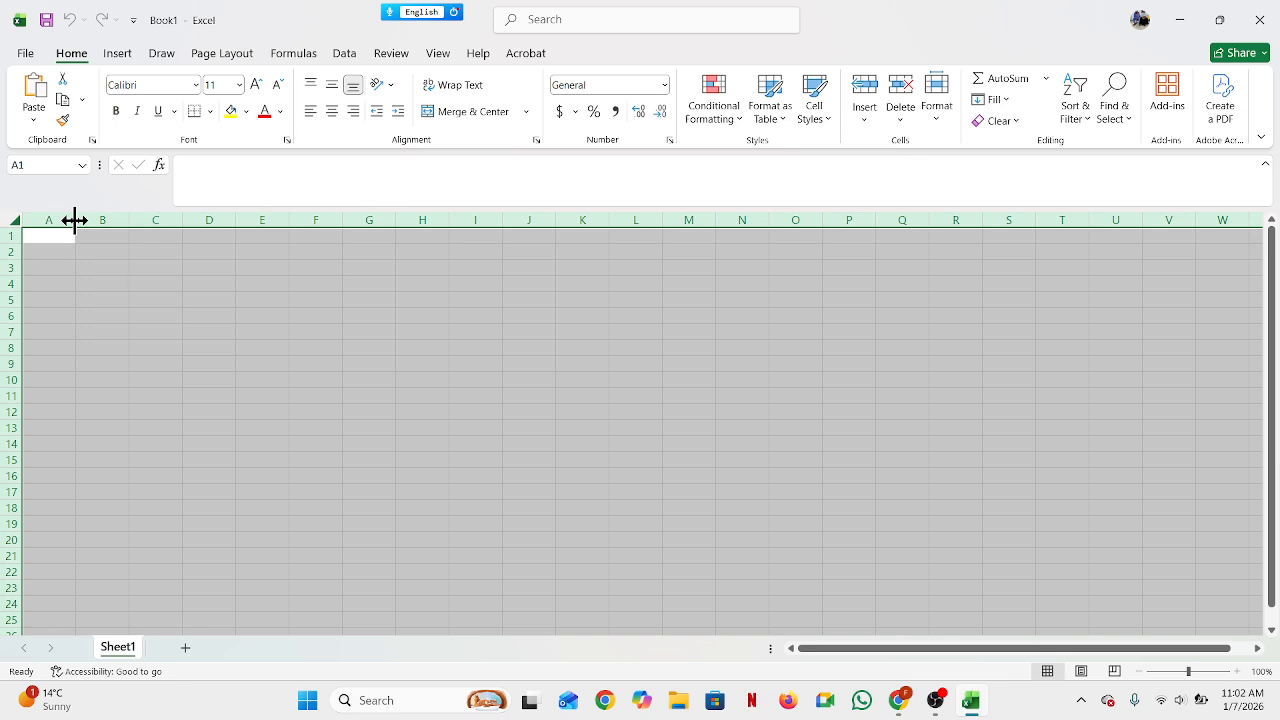
{"action": "left_click_drag", "start_coordinate": [75, 220], "coordinate": [113, 221]}
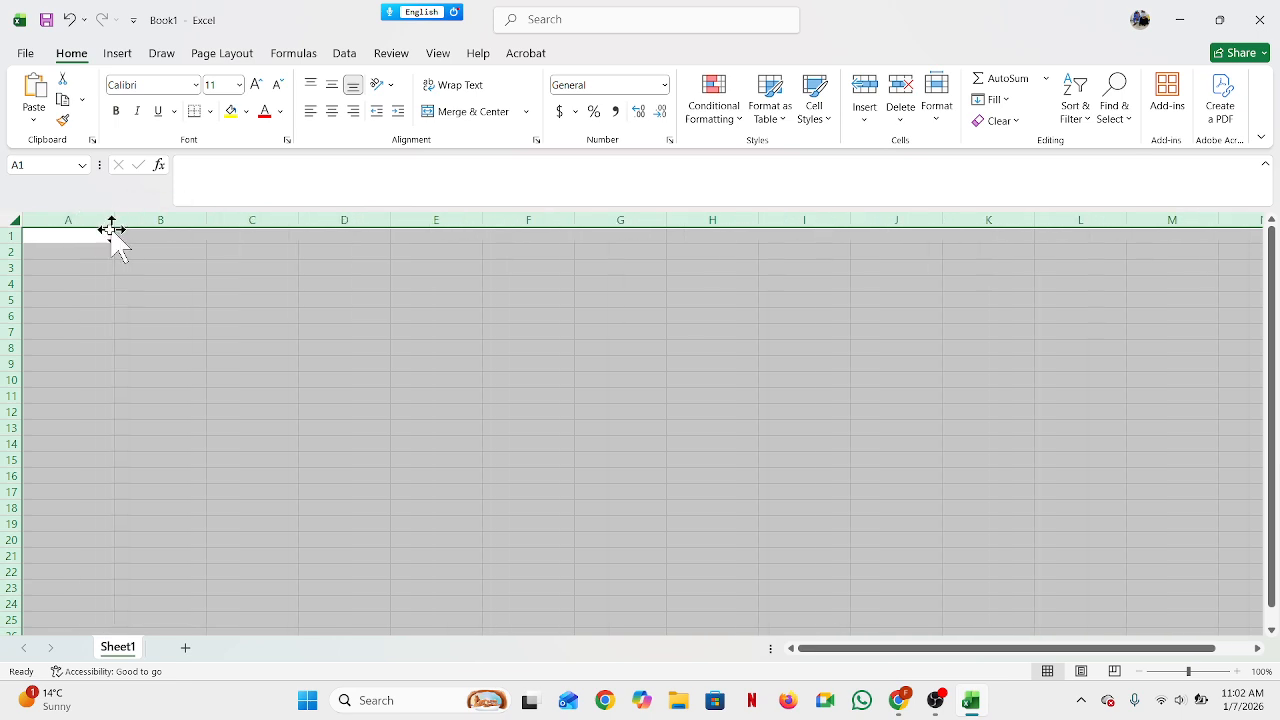
{"action": "left_click_drag", "start_coordinate": [12, 244], "coordinate": [9, 257]}
{"action": "left_click", "coordinate": [178, 394]}
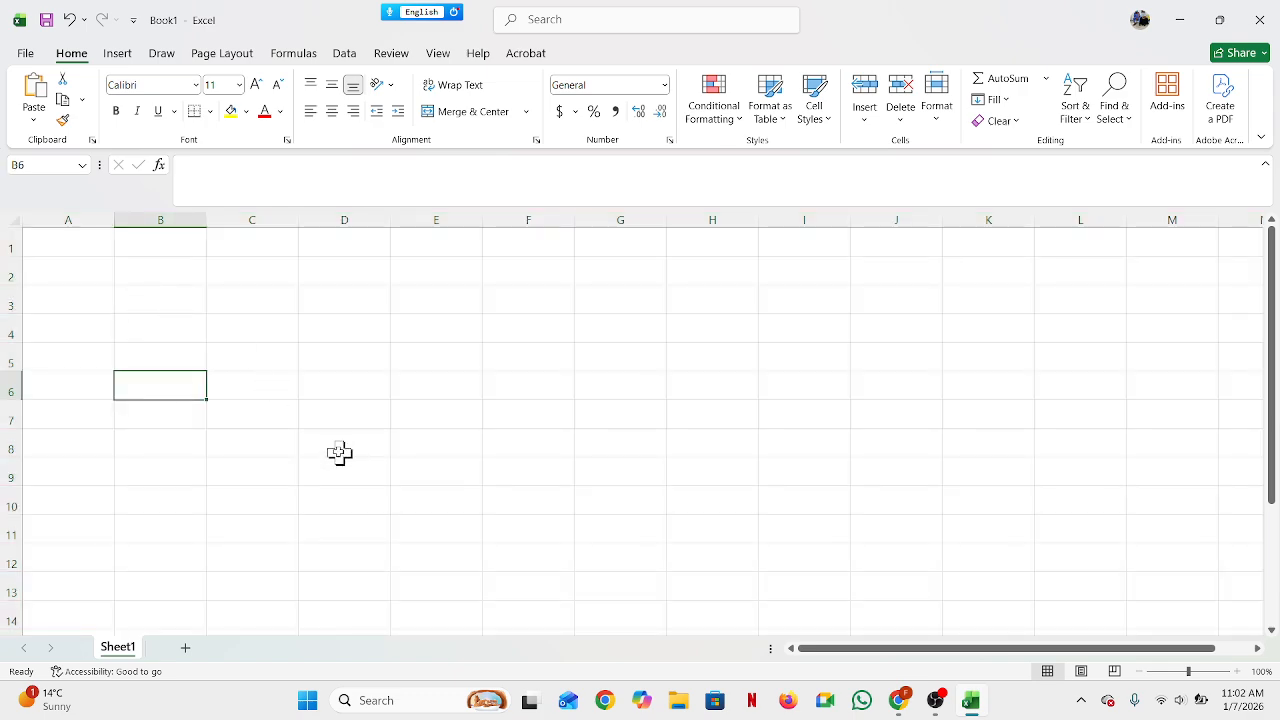
Step: Enter the column headers Sl No in A1 and Name in B1
{"action": "left_click", "coordinate": [89, 241]}
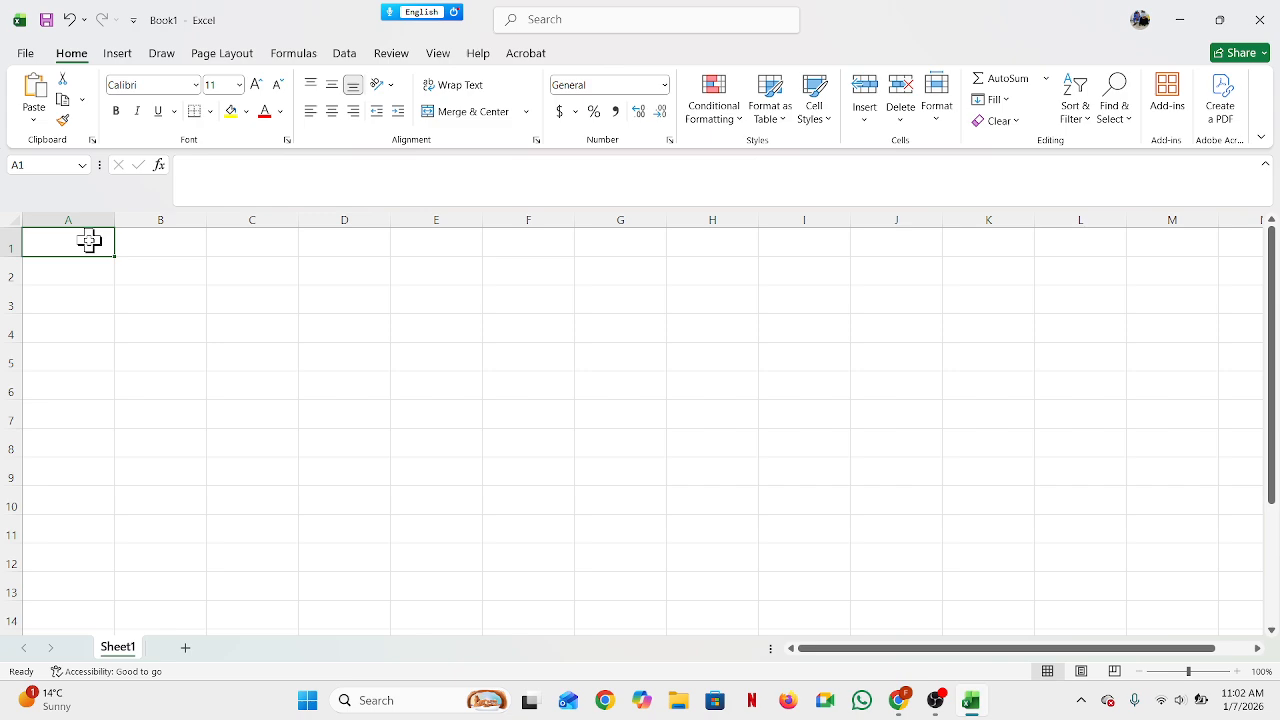
{"action": "type", "text": "Sl"}
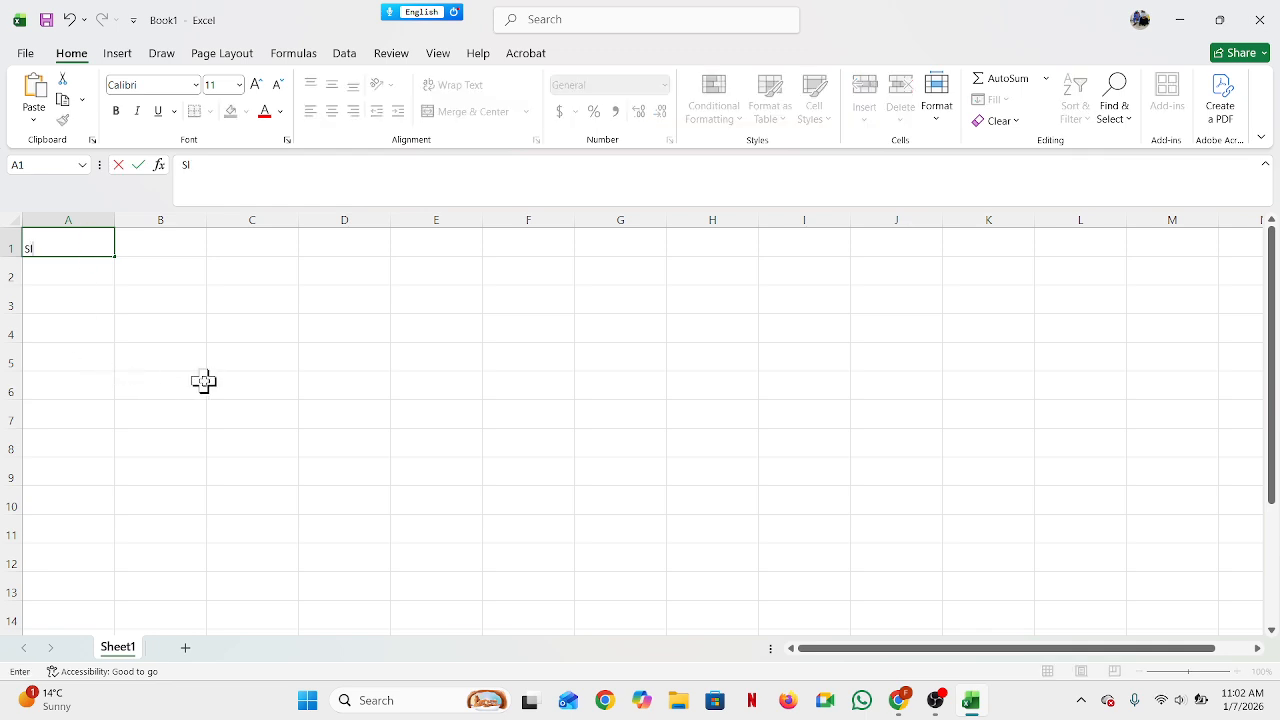
{"action": "left_click", "coordinate": [420, 412]}
{"action": "scroll", "coordinate": [331, 401], "scroll_direction": "up", "scroll_amount": 7}
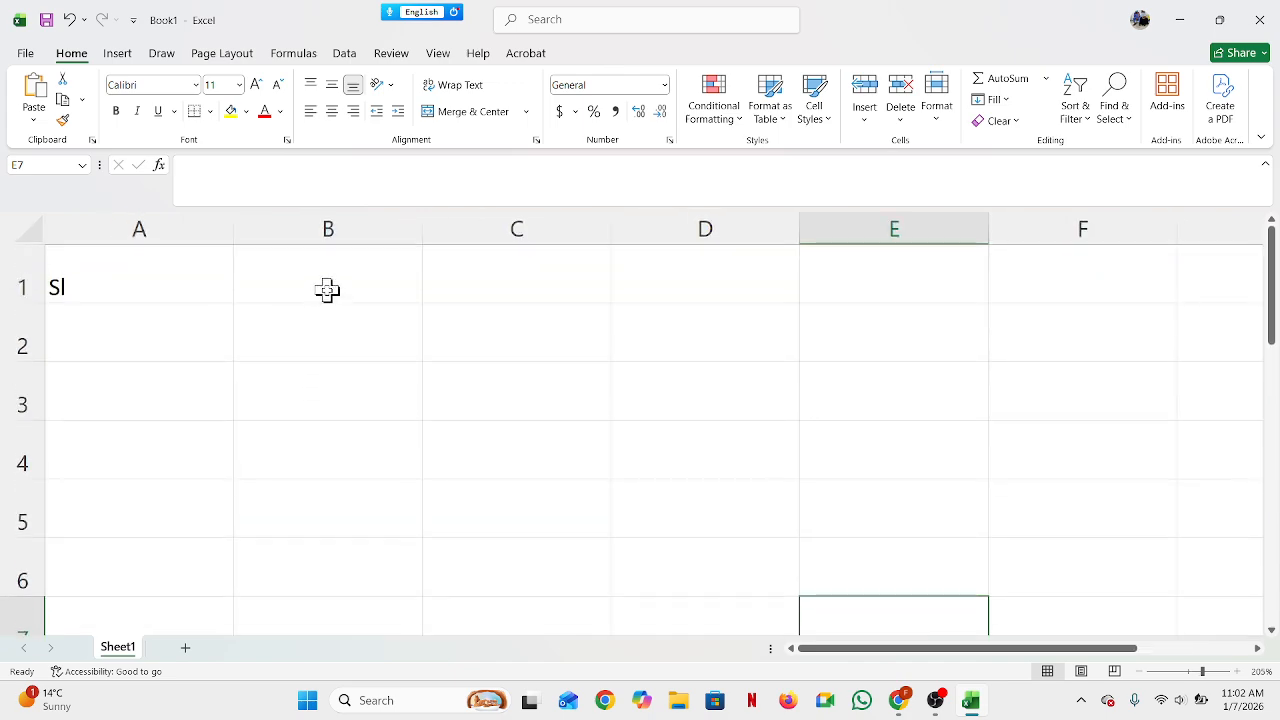
{"action": "left_click", "coordinate": [327, 288]}
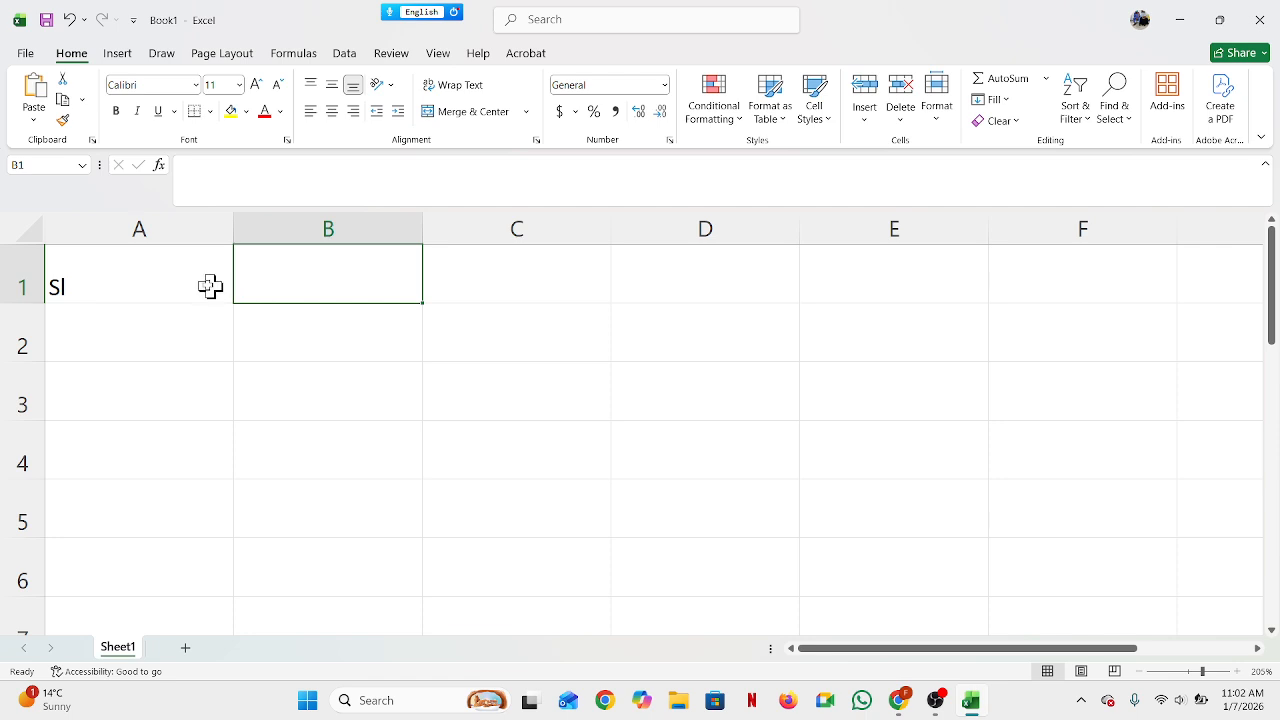
{"action": "left_click", "coordinate": [123, 310]}
{"action": "left_click", "coordinate": [140, 275]}
{"action": "double_click", "coordinate": [140, 275]}
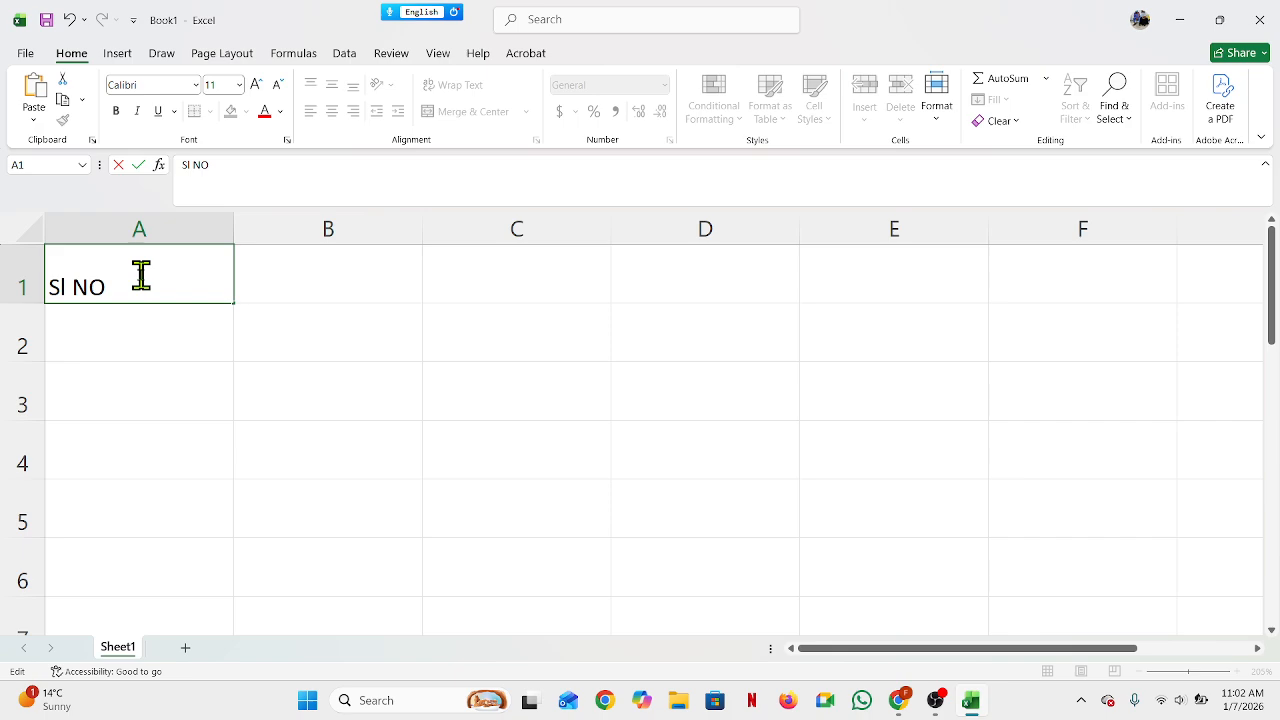
{"action": "left_click", "coordinate": [273, 286]}
{"action": "type", "text": "Name"}
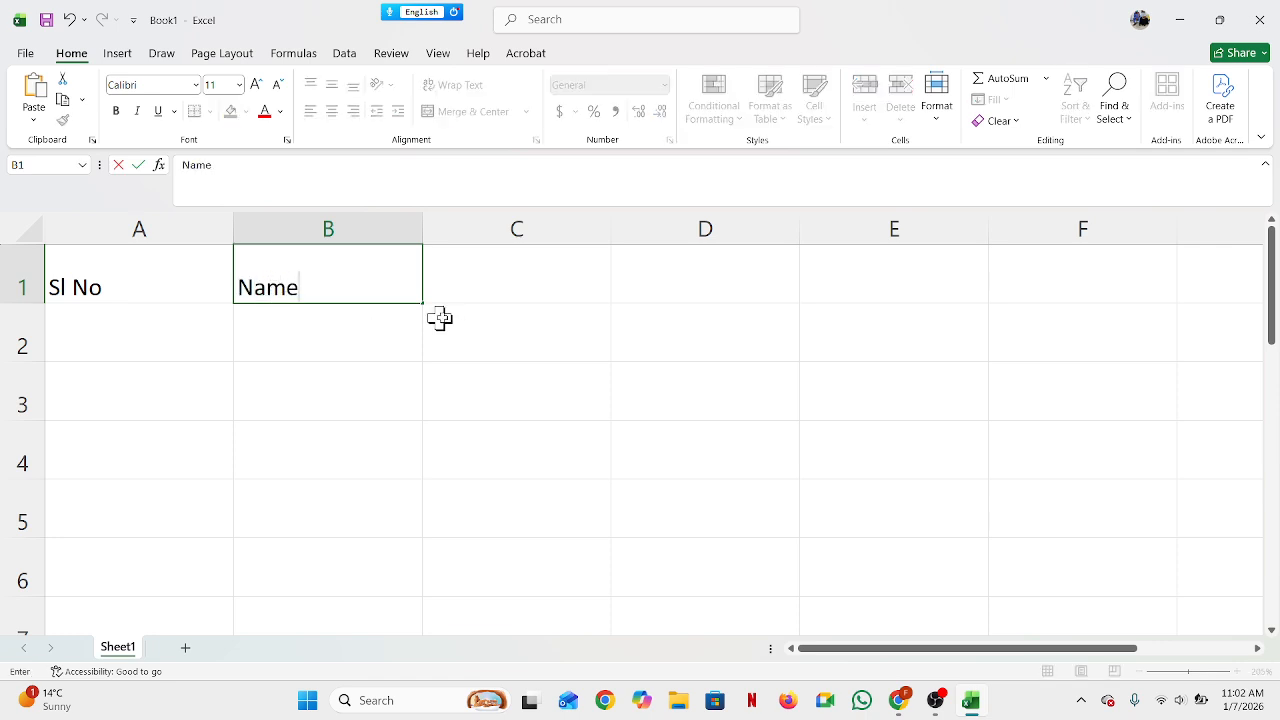
Step: Enter the headers B, E, M, A, H and S across cells C1 to H1
{"action": "left_click", "coordinate": [520, 275]}
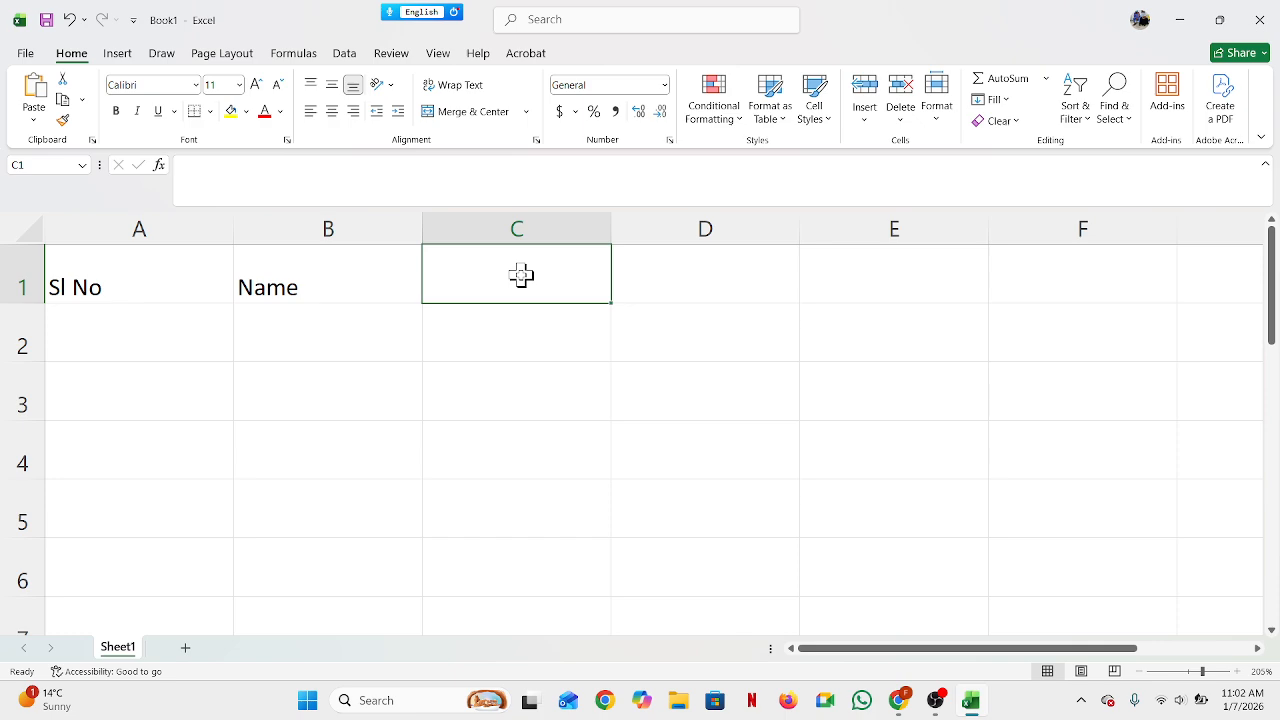
{"action": "type", "text": "B"}
{"action": "key", "text": "Tab"}
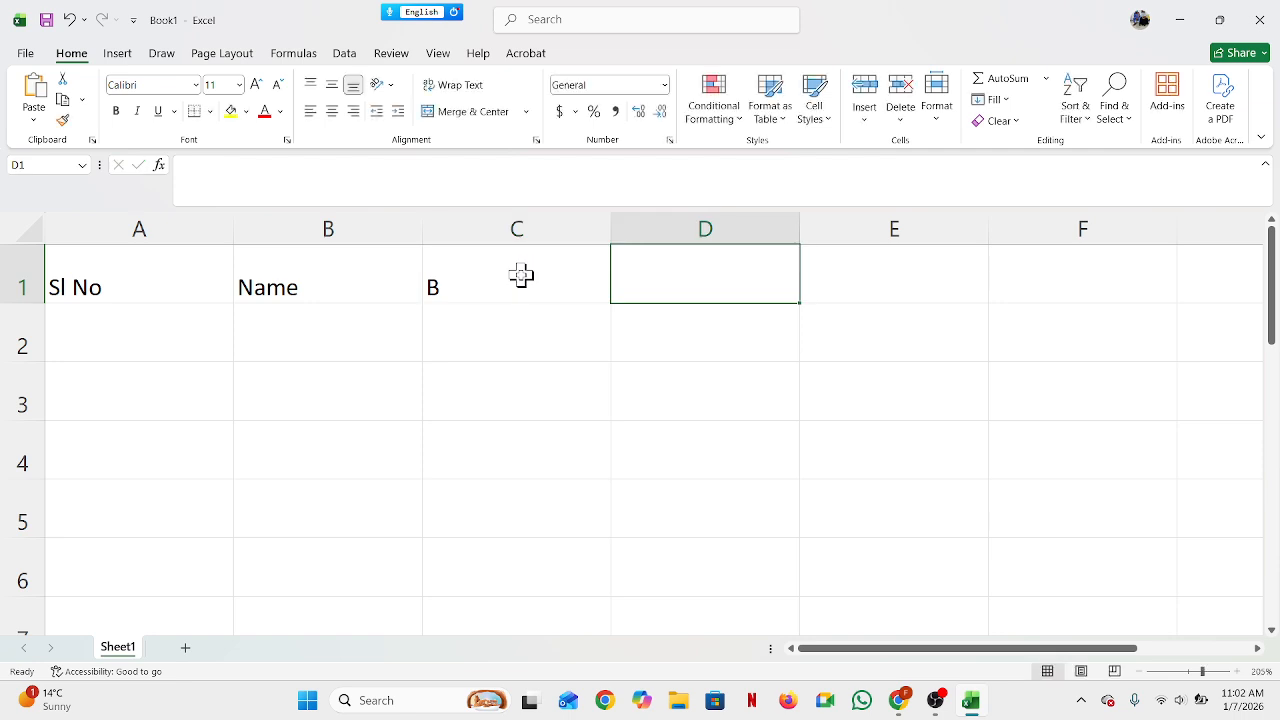
{"action": "type", "text": "E"}
{"action": "key", "text": "Tab"}
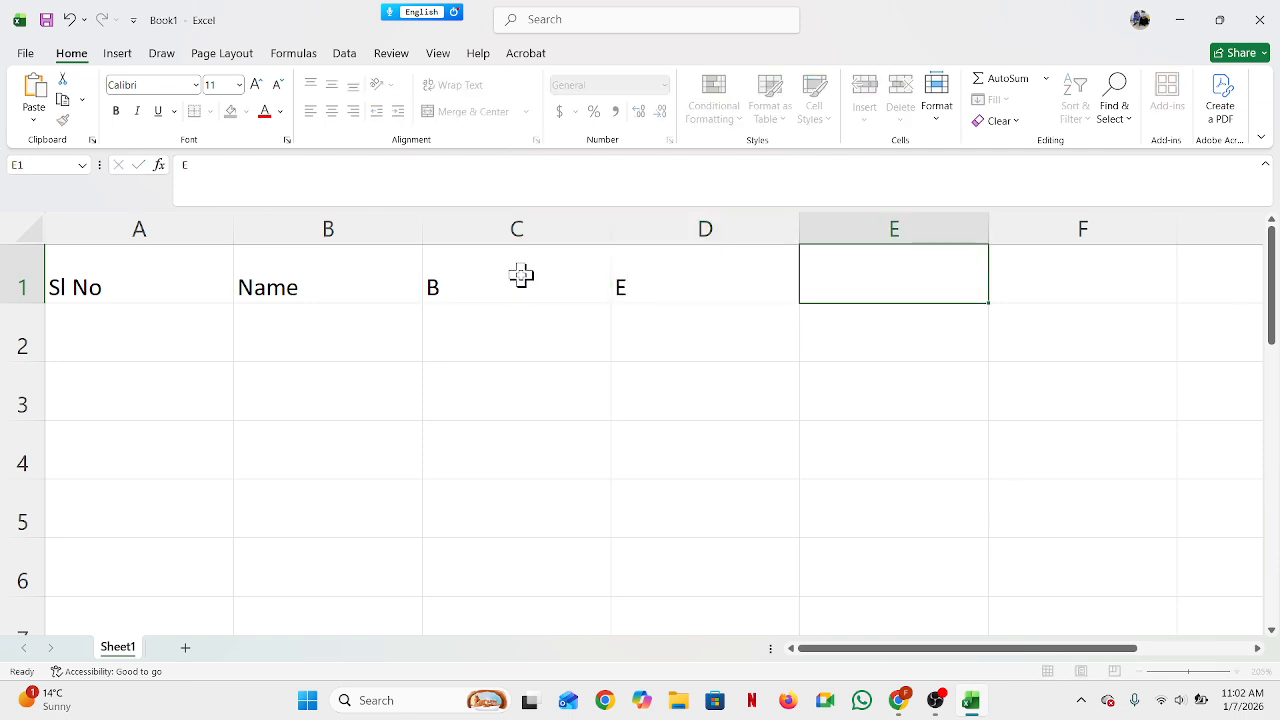
{"action": "type", "text": "M"}
{"action": "key", "text": "Tab"}
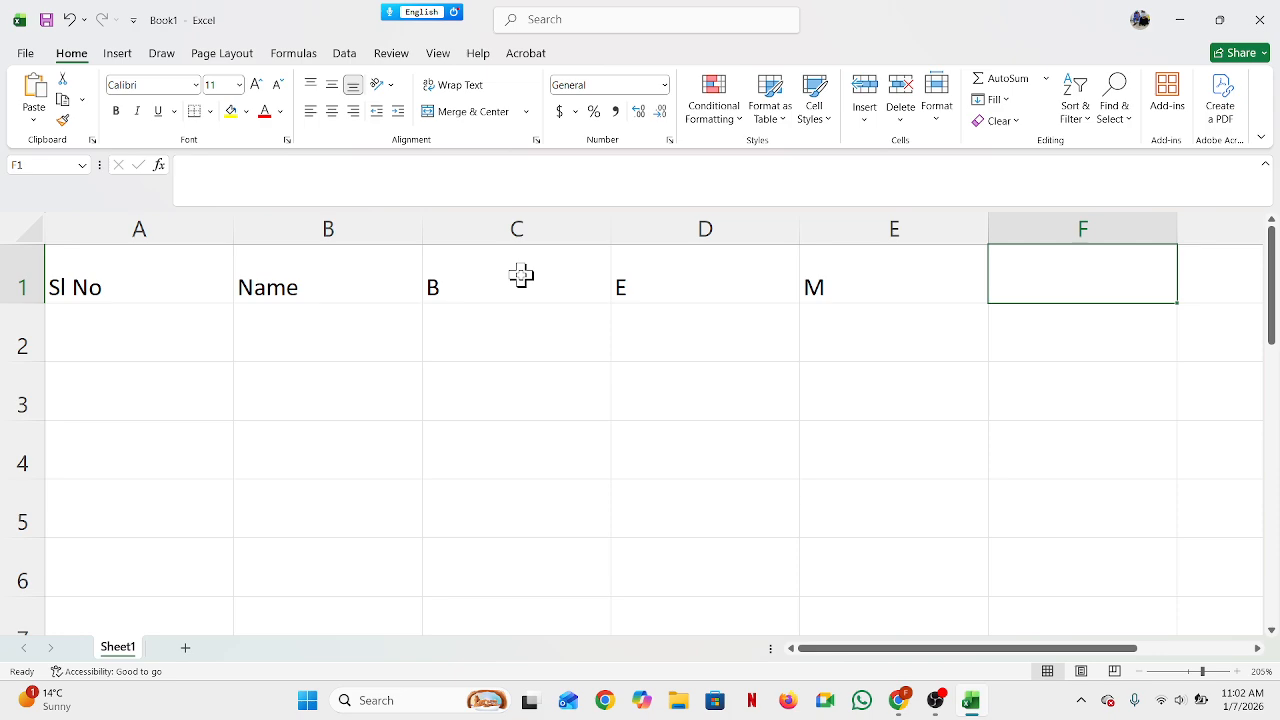
{"action": "type", "text": "A"}
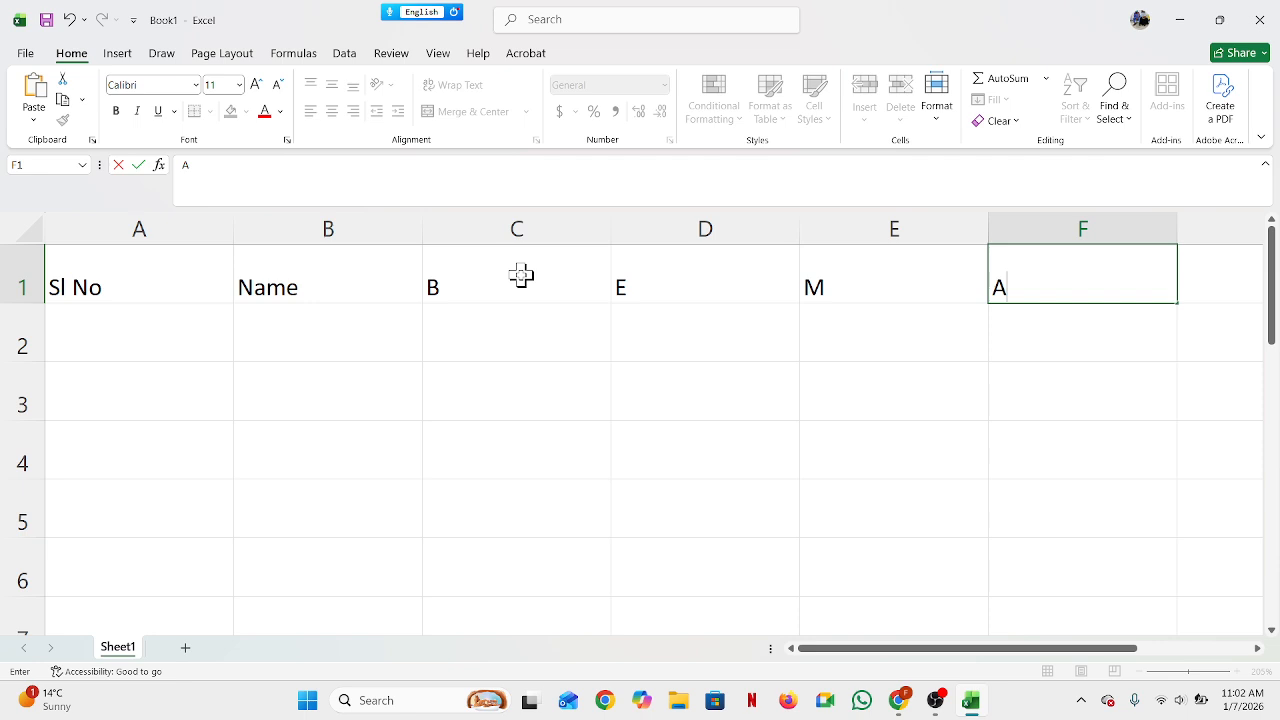
{"action": "key", "text": "Tab"}
{"action": "type", "text": "H"}
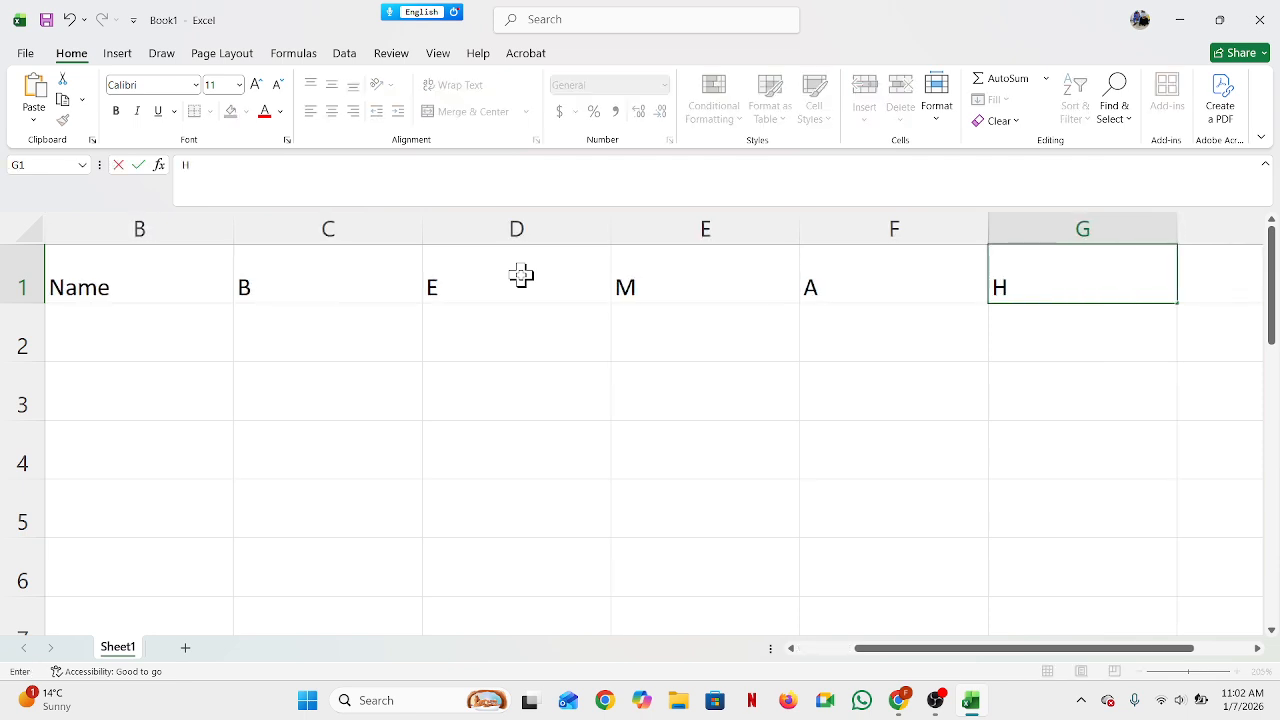
{"action": "key", "text": "Tab"}
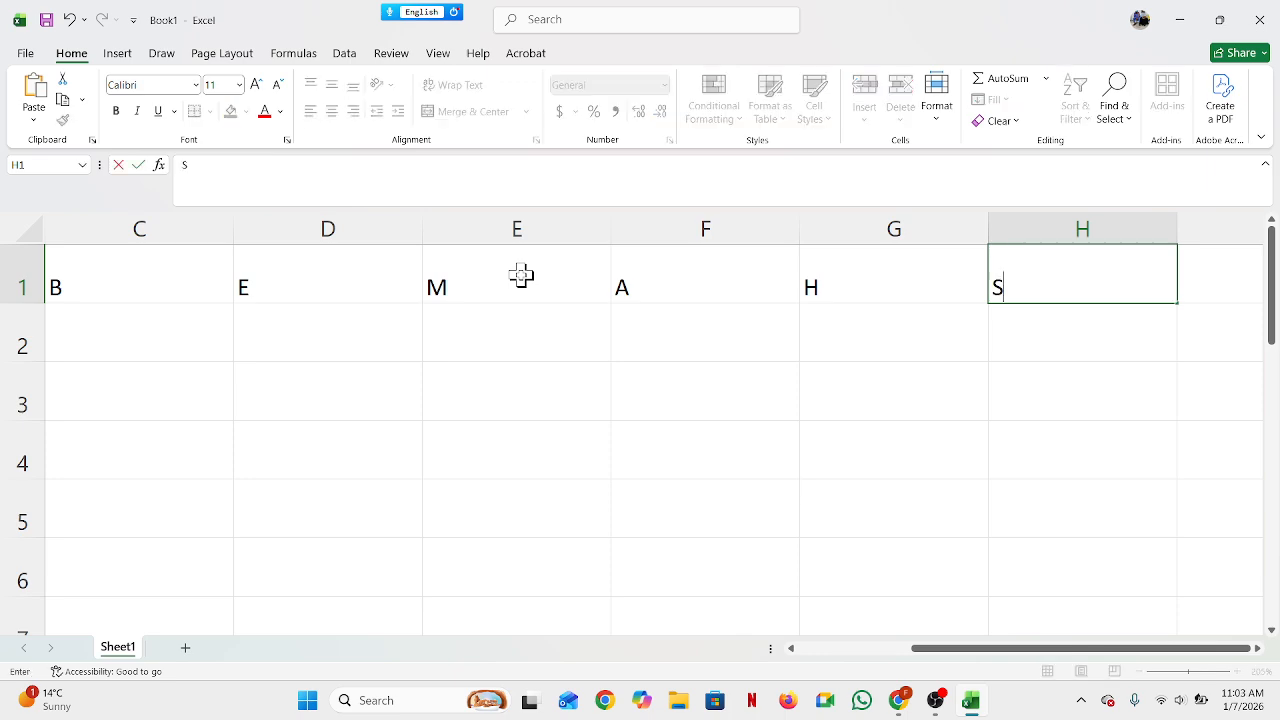
{"action": "key", "text": "Tab"}
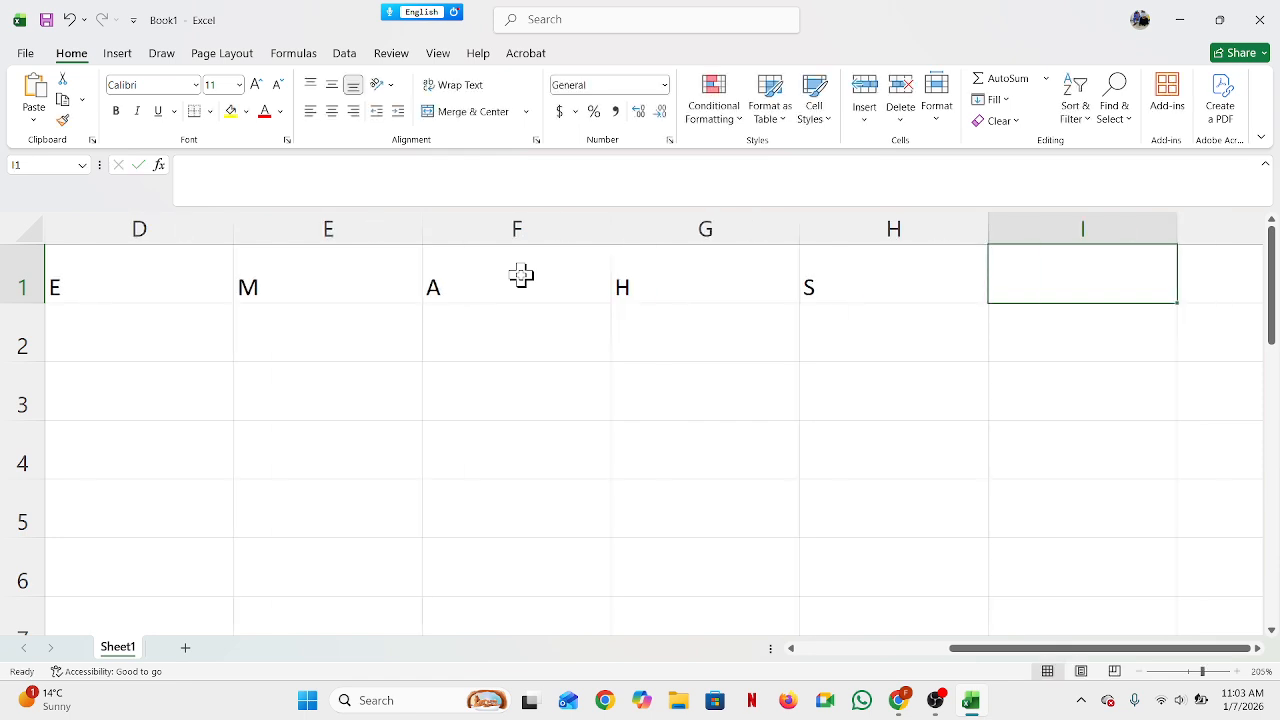
Step: Check the headers entered so far and add the header Islam in I1
{"action": "left_click_drag", "start_coordinate": [1008, 650], "coordinate": [857, 634]}
{"action": "left_click", "coordinate": [736, 285]}
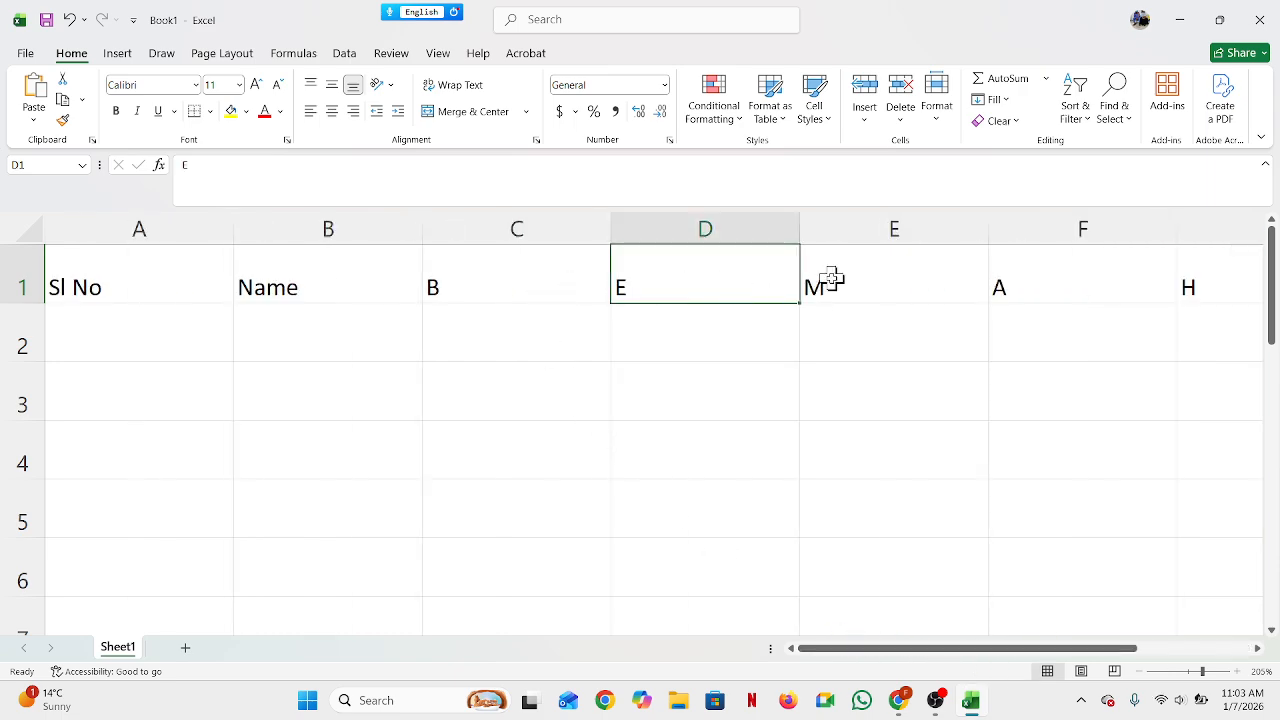
{"action": "left_click", "coordinate": [831, 279]}
{"action": "left_click", "coordinate": [1034, 280]}
{"action": "left_click", "coordinate": [1185, 292]}
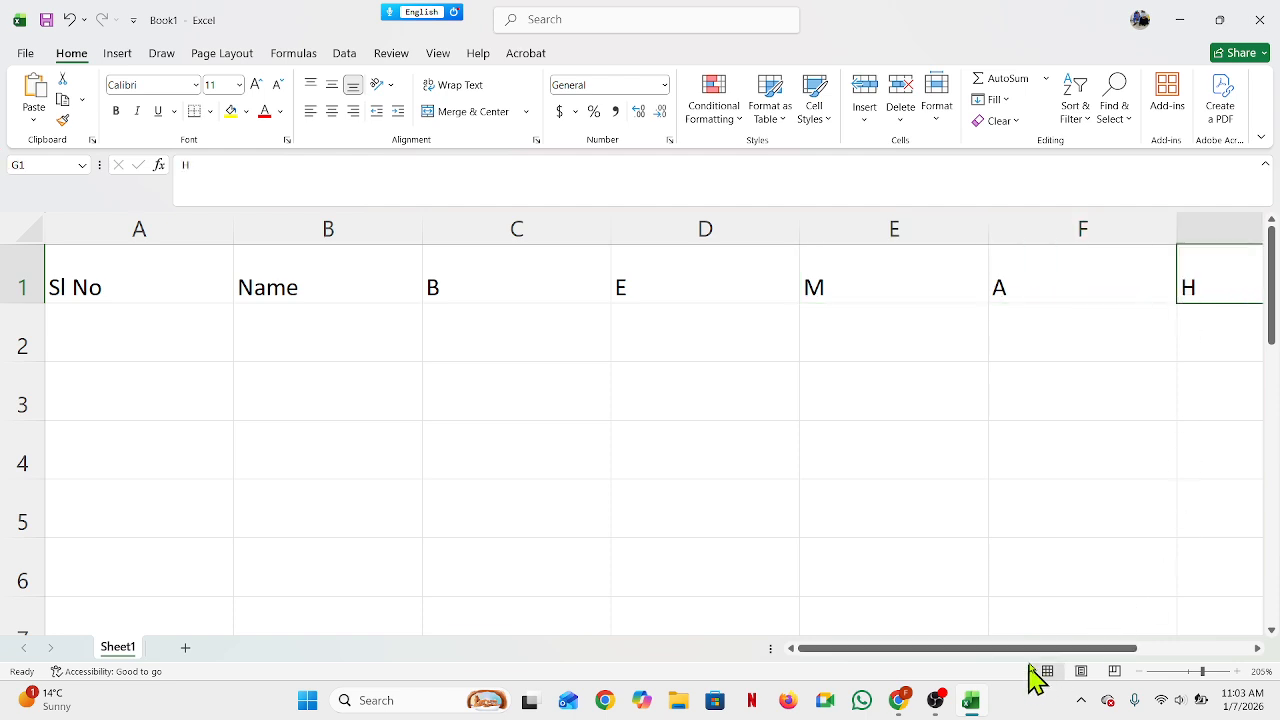
{"action": "left_click_drag", "start_coordinate": [1032, 650], "coordinate": [1192, 648]}
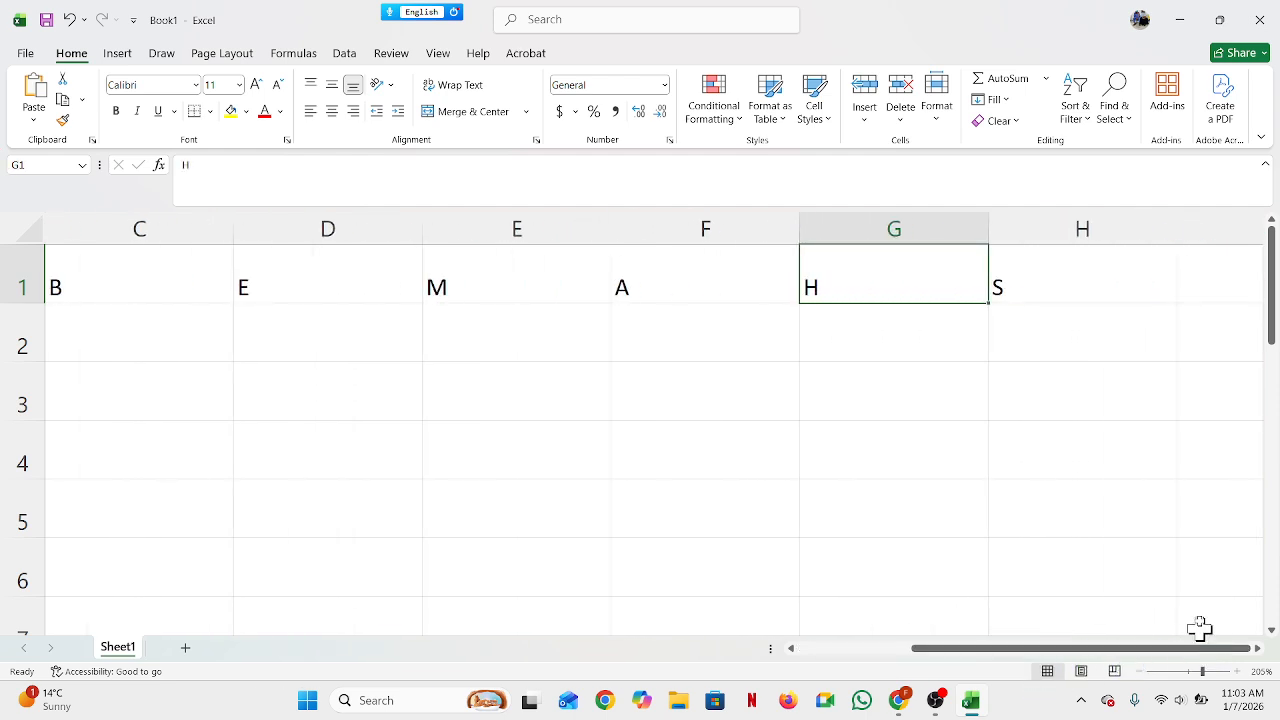
{"action": "left_click", "coordinate": [1215, 288]}
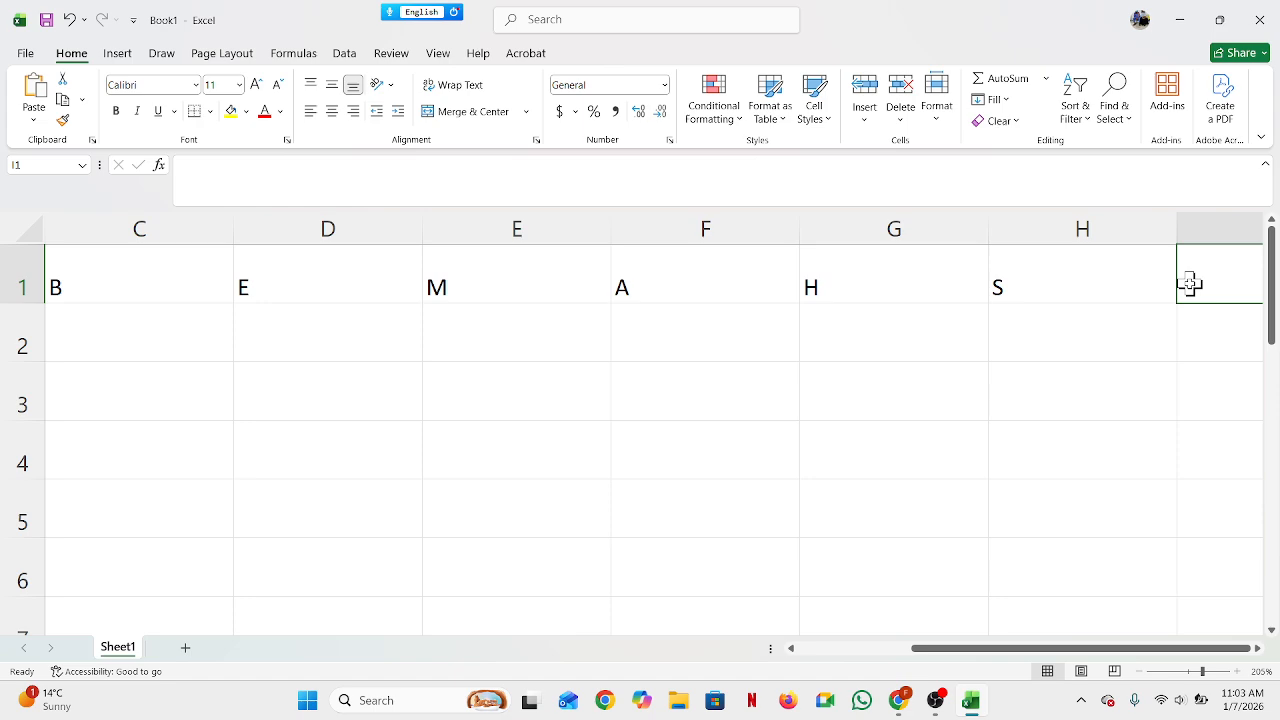
{"action": "type", "text": "Islam"}
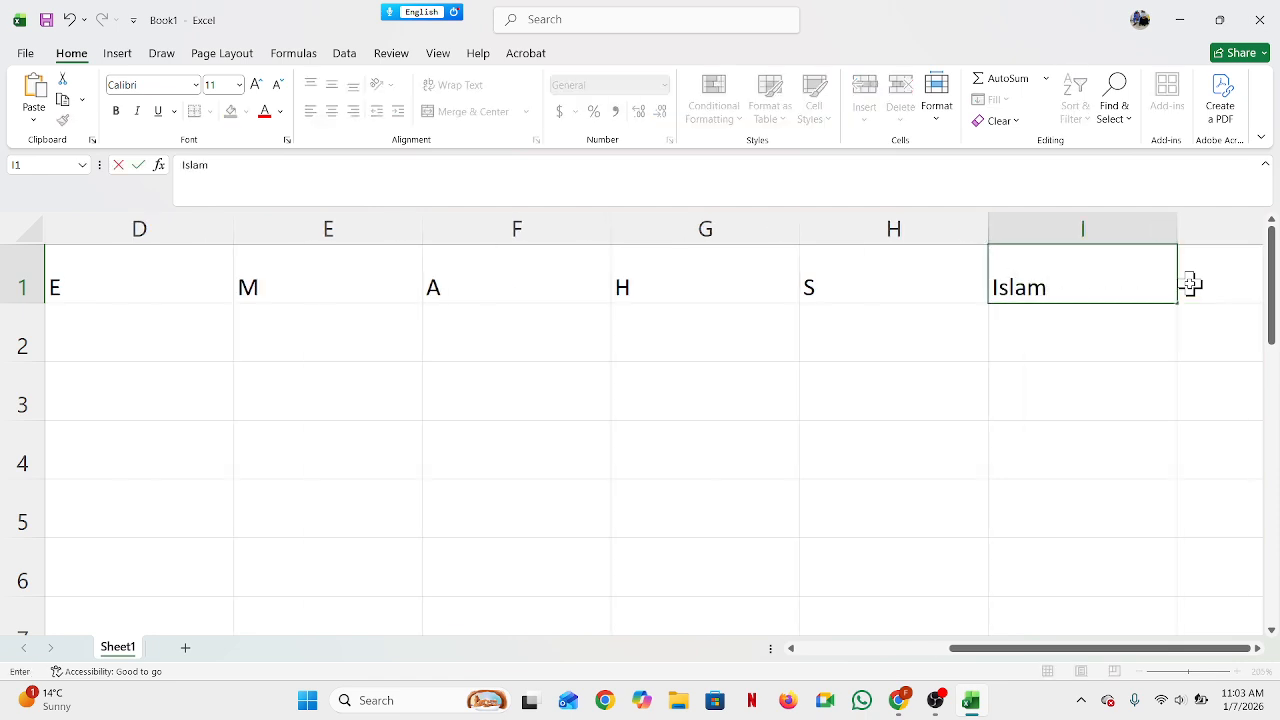
{"action": "left_click", "coordinate": [978, 412]}
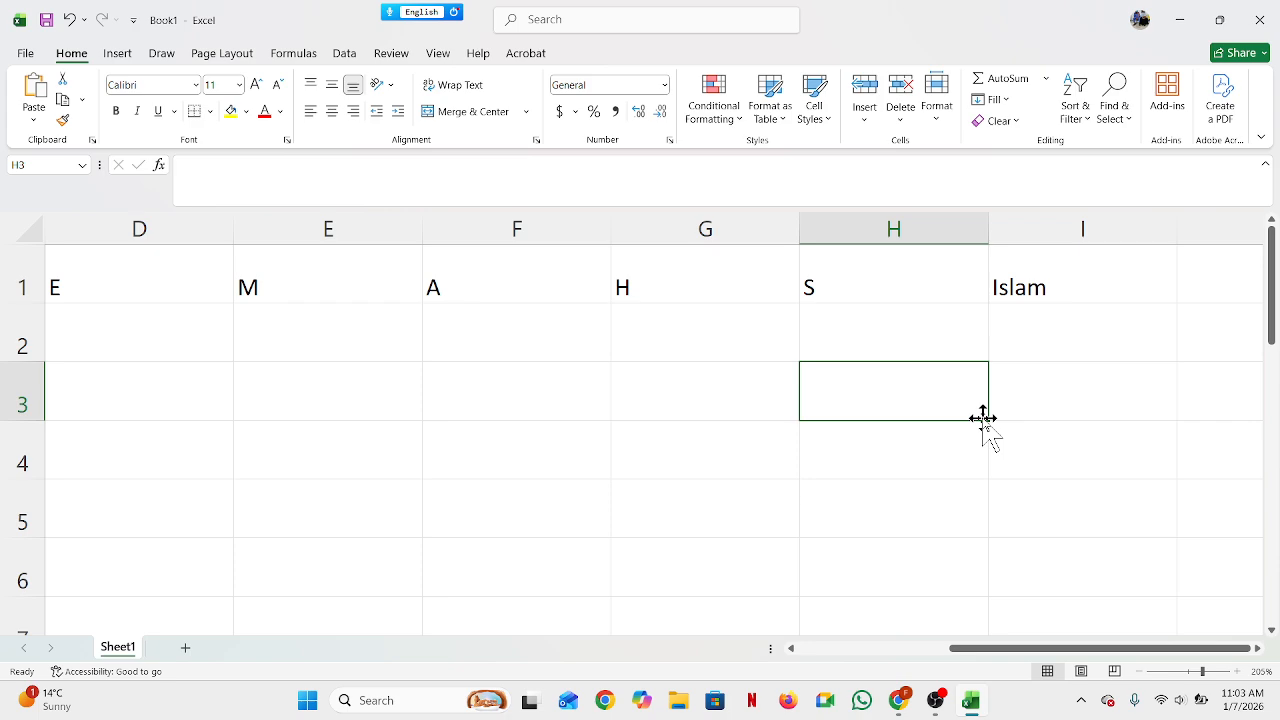
Step: Number the Sl No column from 1 in A2 to 17 in A18 by filling a series
{"action": "left_click_drag", "start_coordinate": [1064, 649], "coordinate": [675, 628]}
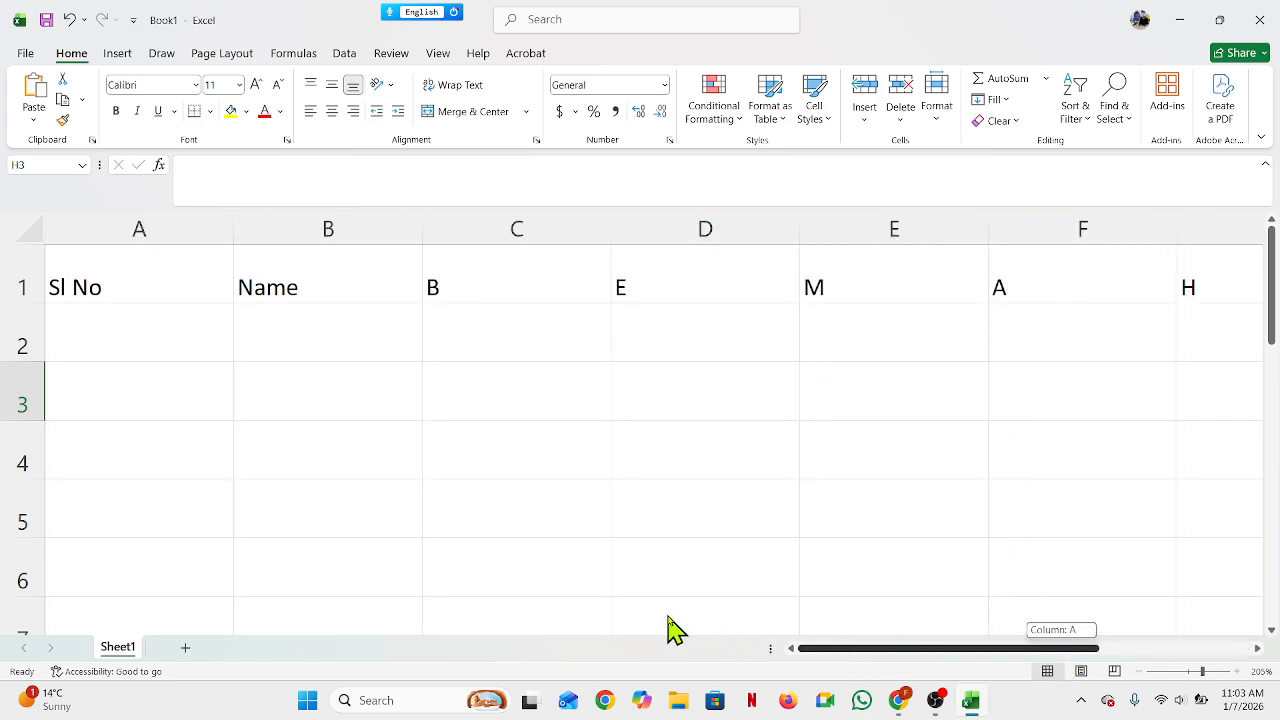
{"action": "left_click", "coordinate": [150, 295]}
{"action": "left_click", "coordinate": [150, 353]}
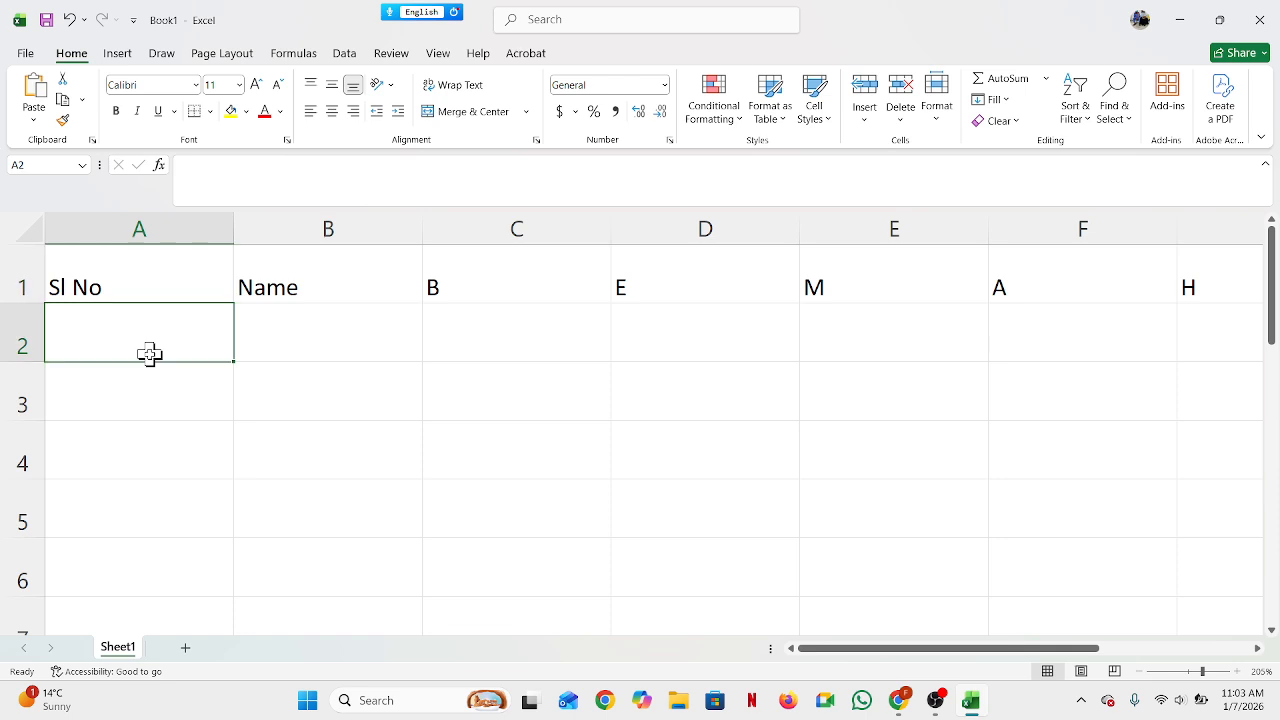
{"action": "type", "text": "1"}
{"action": "left_click", "coordinate": [131, 440]}
{"action": "left_click", "coordinate": [126, 333]}
{"action": "left_click_drag", "start_coordinate": [235, 358], "coordinate": [206, 524]}
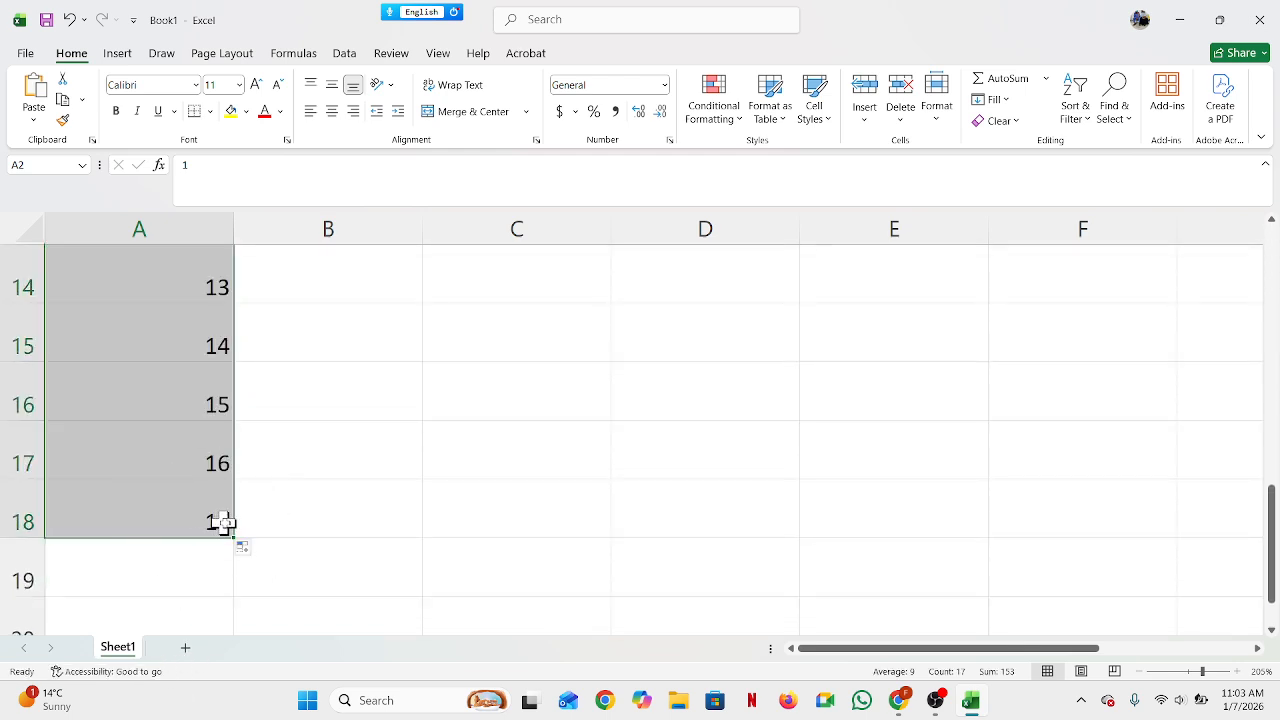
{"action": "left_click", "coordinate": [289, 459]}
Step: Enter A, B, C, D and E as the names in cells B2 to B6
{"action": "scroll", "coordinate": [289, 459], "scroll_direction": "up", "scroll_amount": 5}
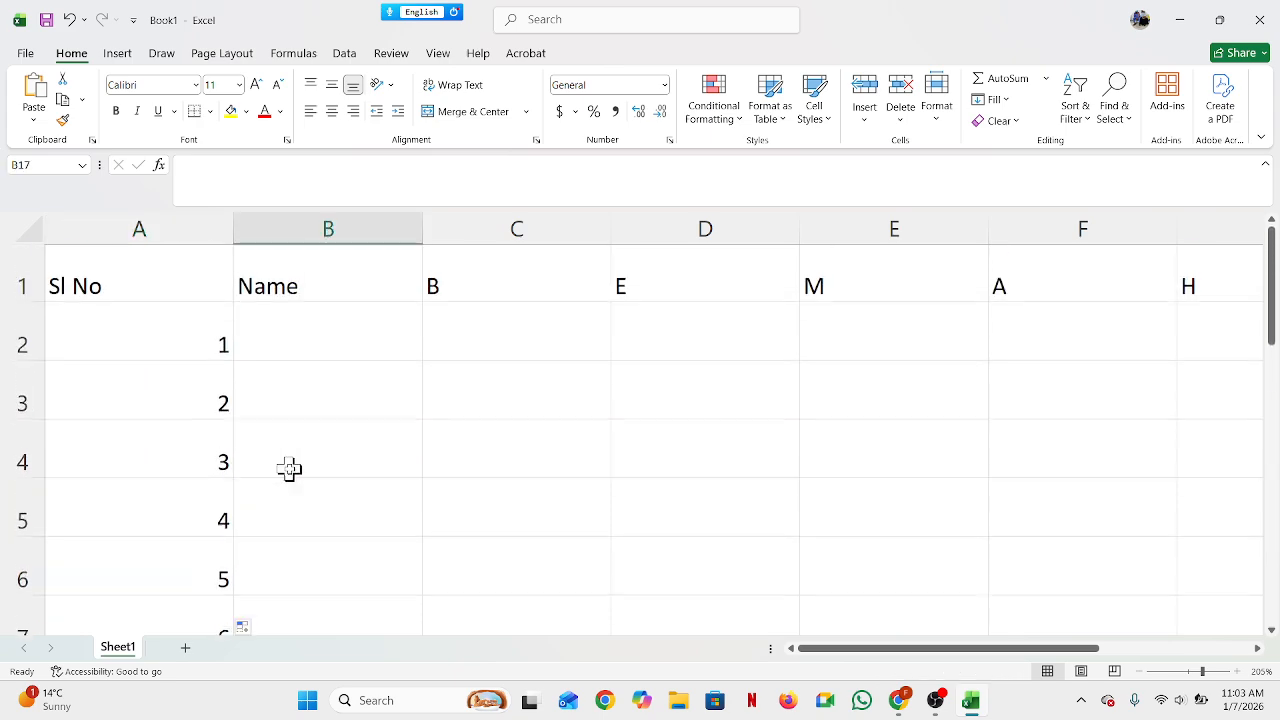
{"action": "left_click", "coordinate": [329, 339]}
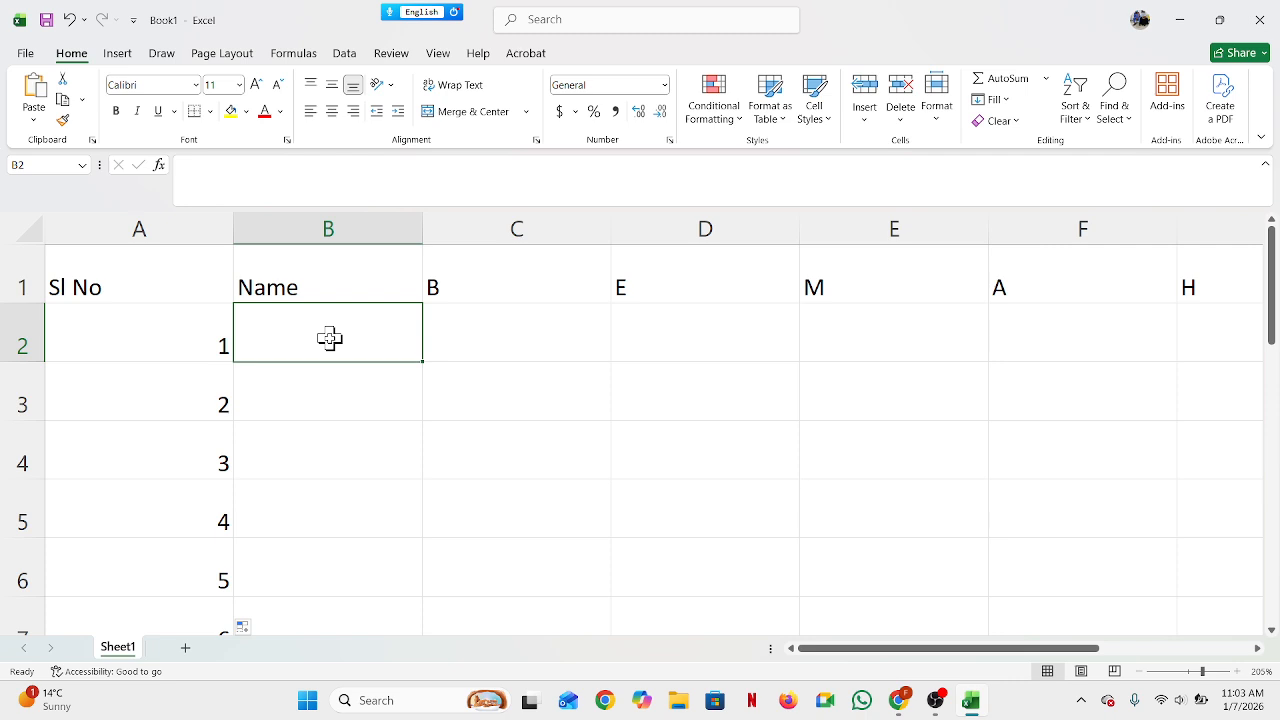
{"action": "type", "text": "A"}
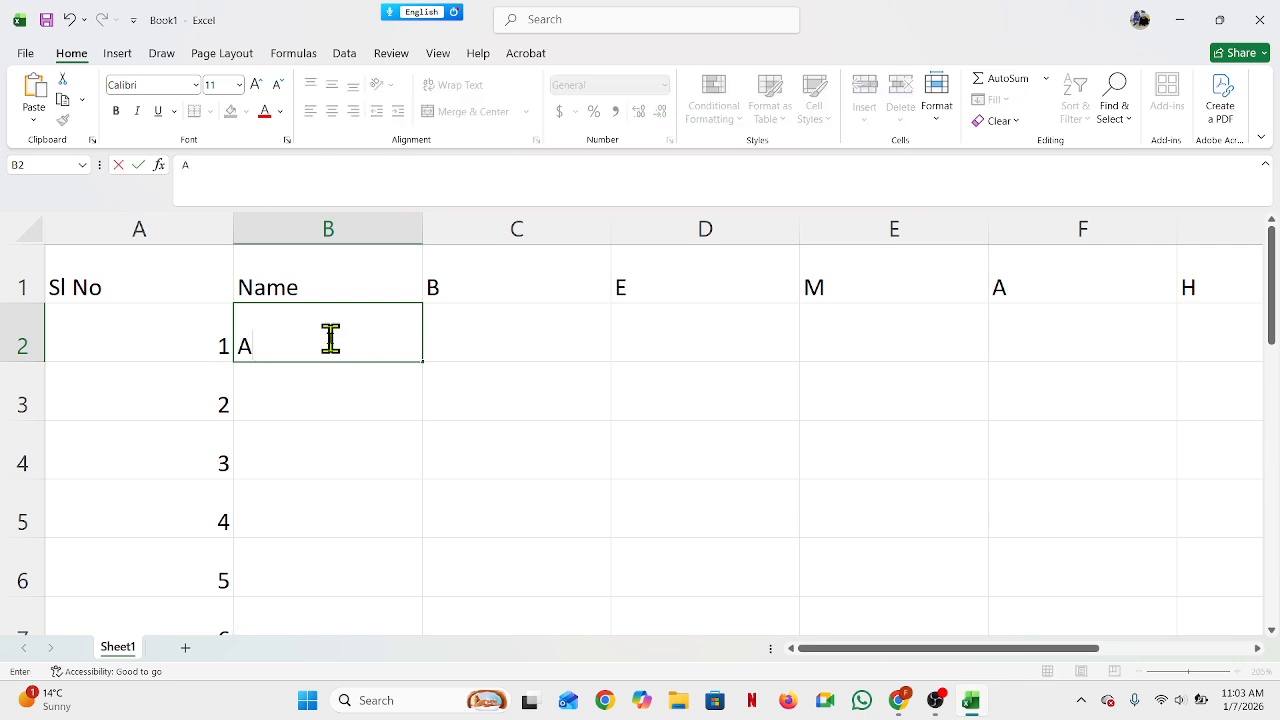
{"action": "key", "text": "Return"}
{"action": "type", "text": "B"}
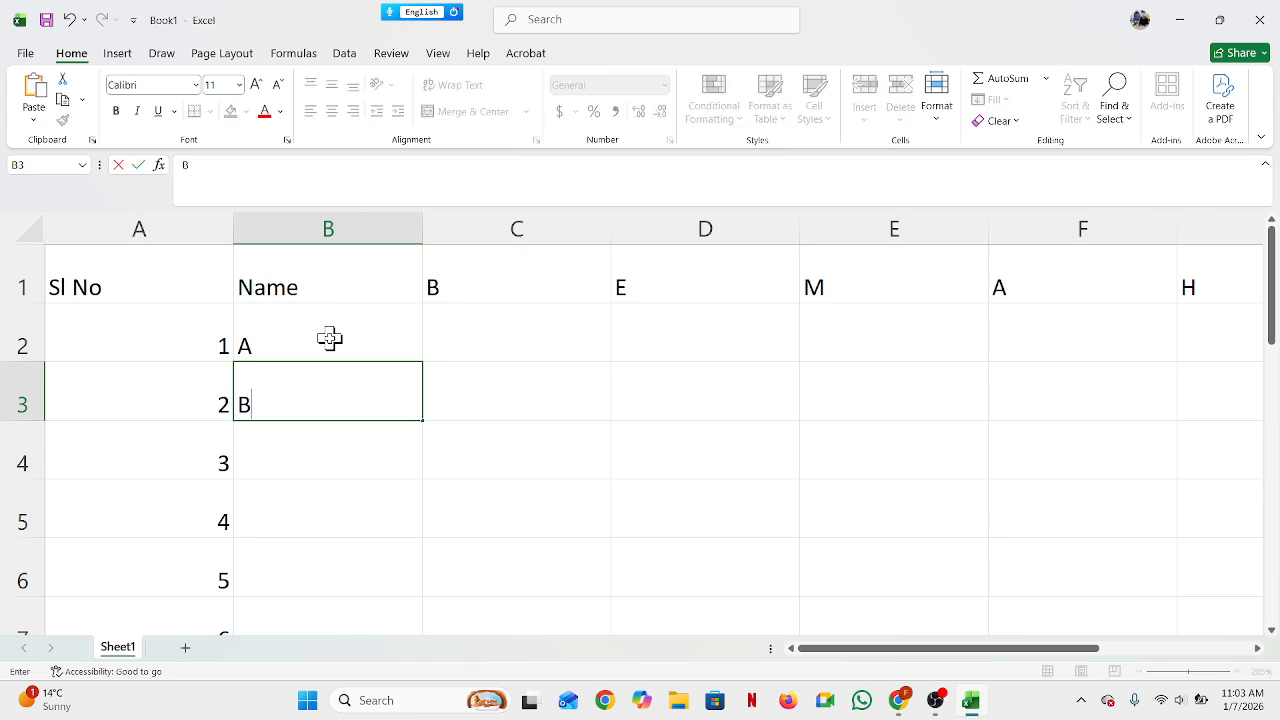
{"action": "key", "text": "Return"}
{"action": "type", "text": "C"}
{"action": "key", "text": "Return"}
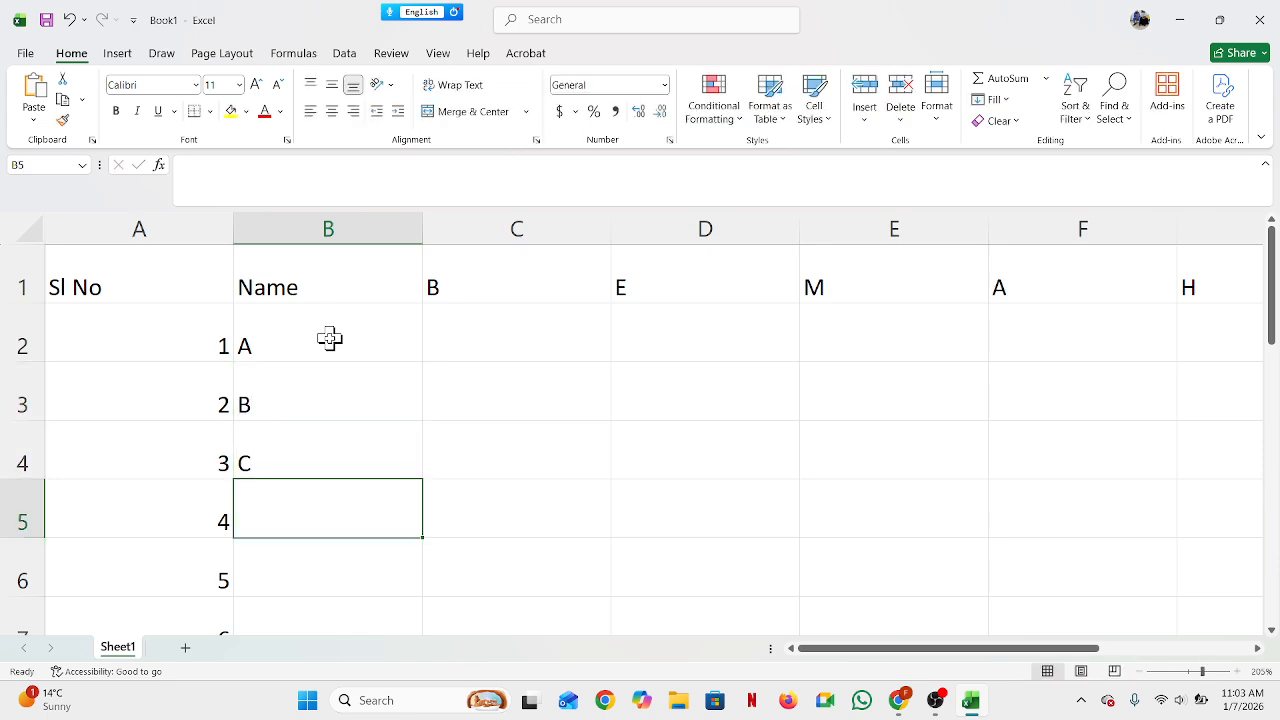
{"action": "type", "text": "ED"}
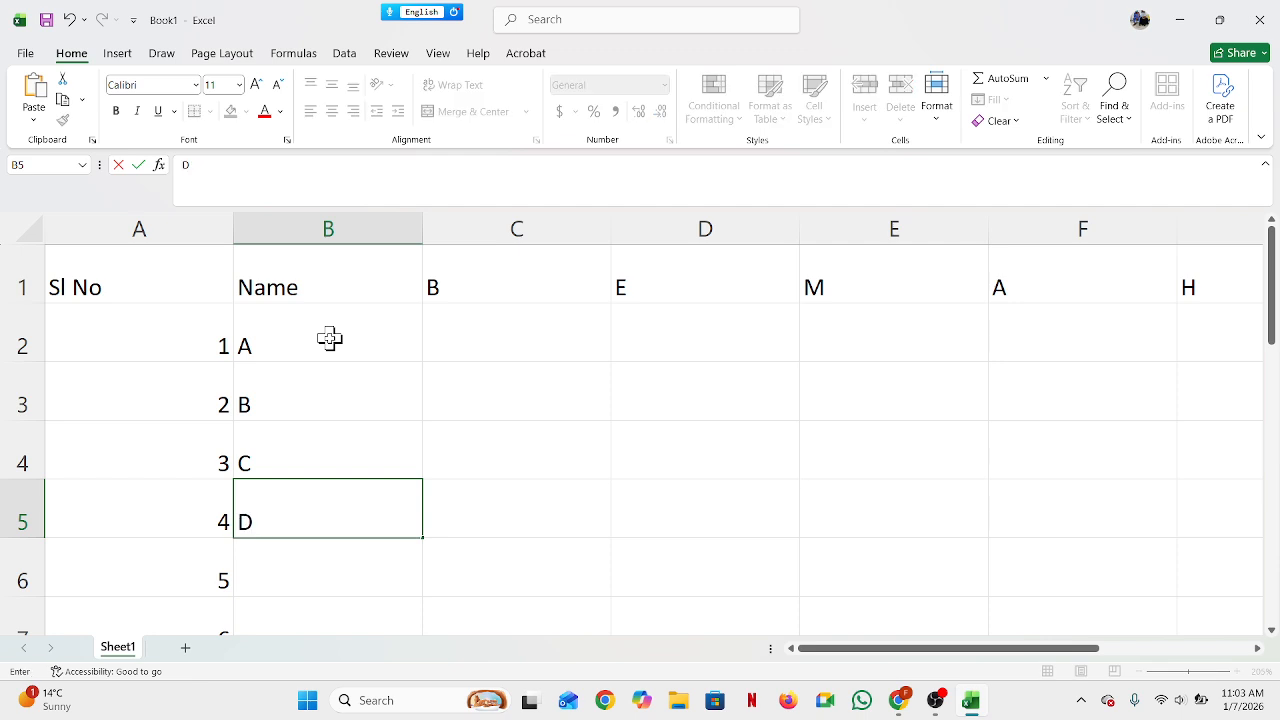
{"action": "key", "text": "Return"}
{"action": "type", "text": "E"}
{"action": "key", "text": "Left"}
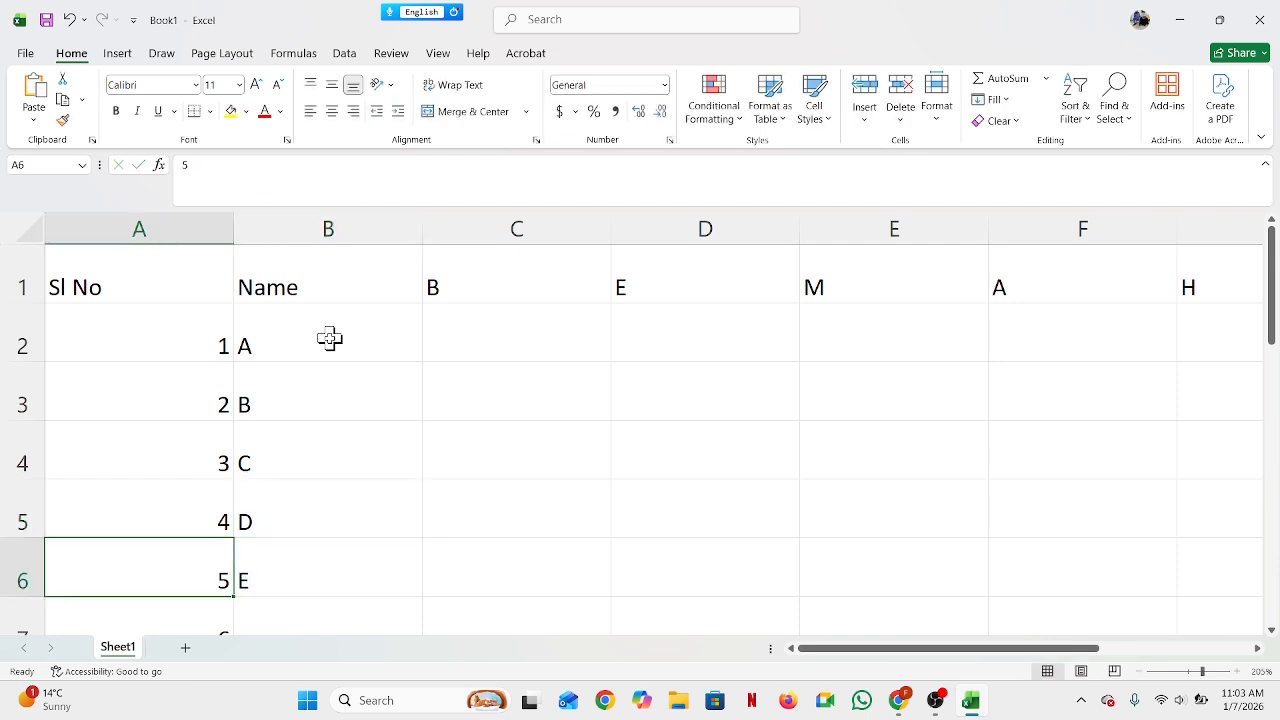
Step: Enter F and G as the names in cells B7 and B8
{"action": "key", "text": "Down"}
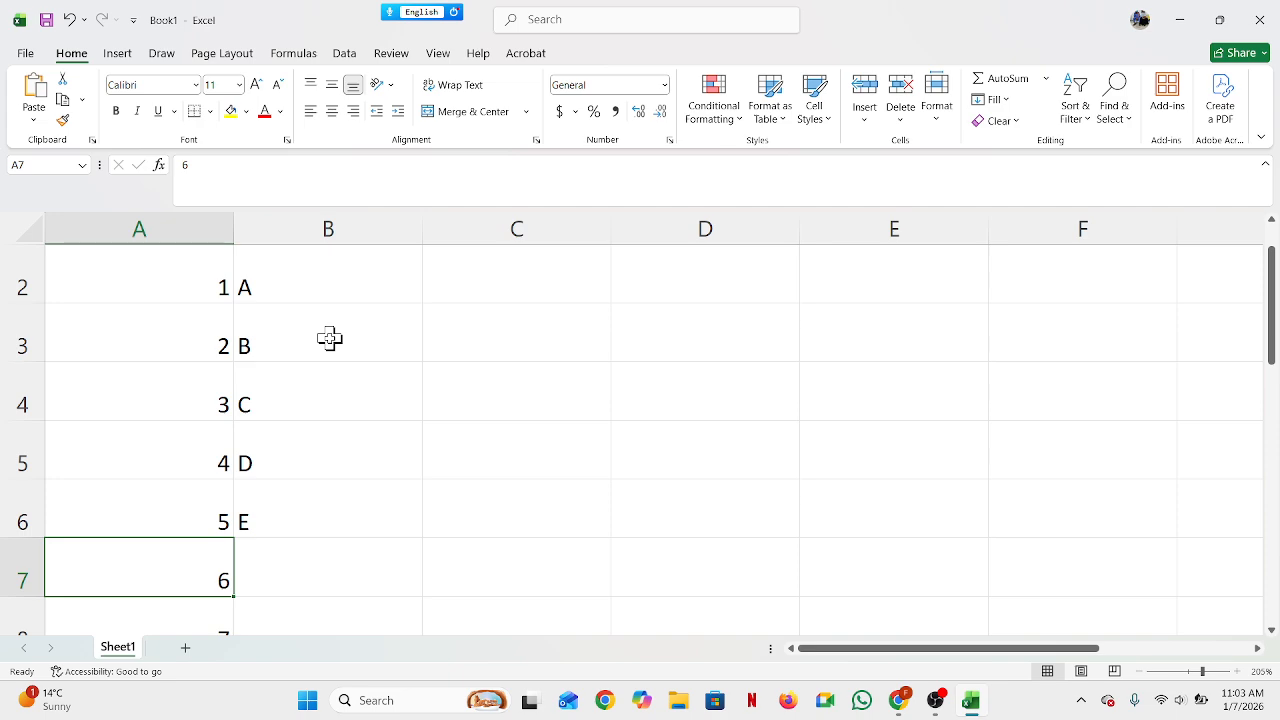
{"action": "key", "text": "Right"}
{"action": "type", "text": "F"}
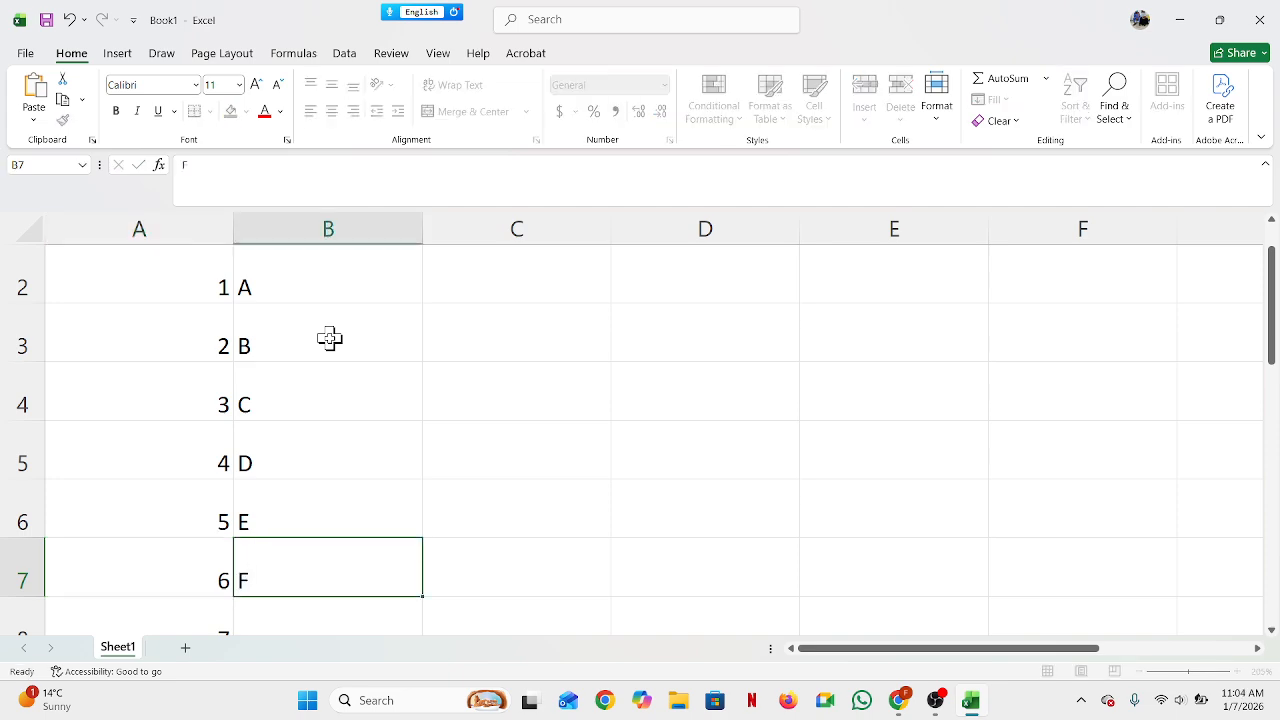
{"action": "key", "text": "Return"}
{"action": "type", "text": "G"}
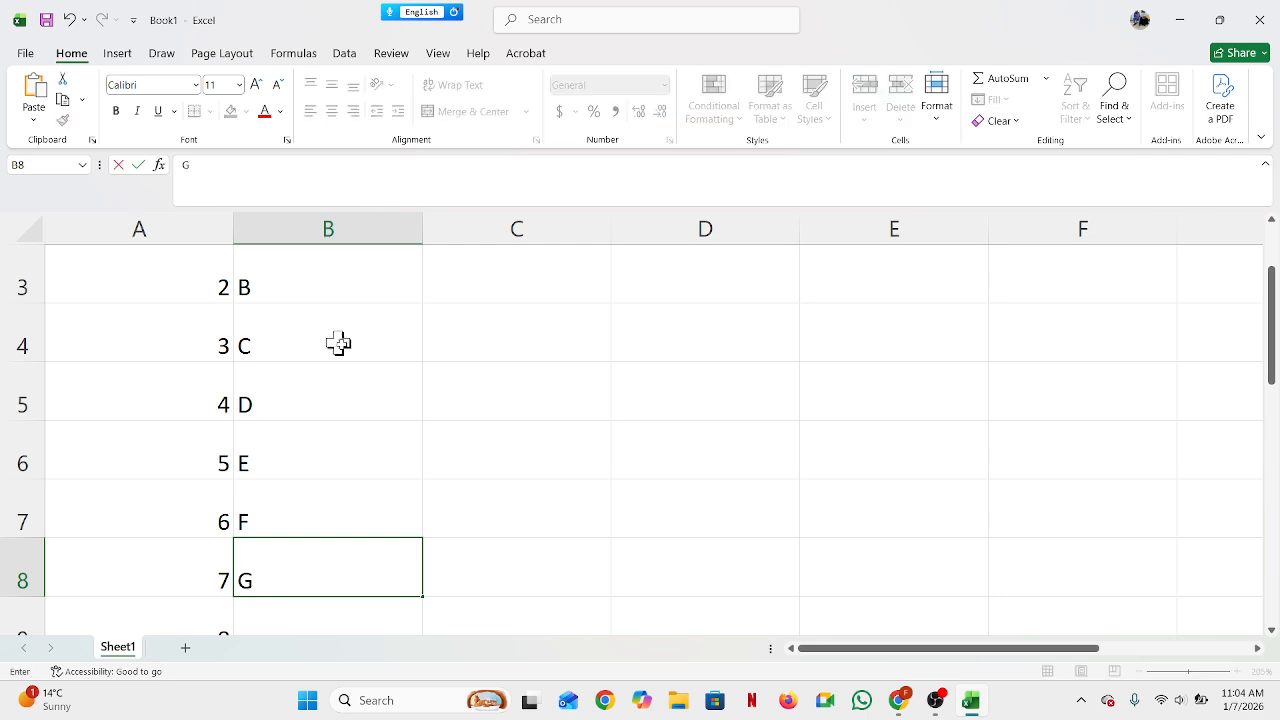
{"action": "scroll", "coordinate": [423, 377], "scroll_direction": "up", "scroll_amount": 1}
{"action": "scroll", "coordinate": [423, 379], "scroll_direction": "down", "scroll_amount": 5}
{"action": "scroll", "coordinate": [228, 365], "scroll_direction": "up", "scroll_amount": 5}
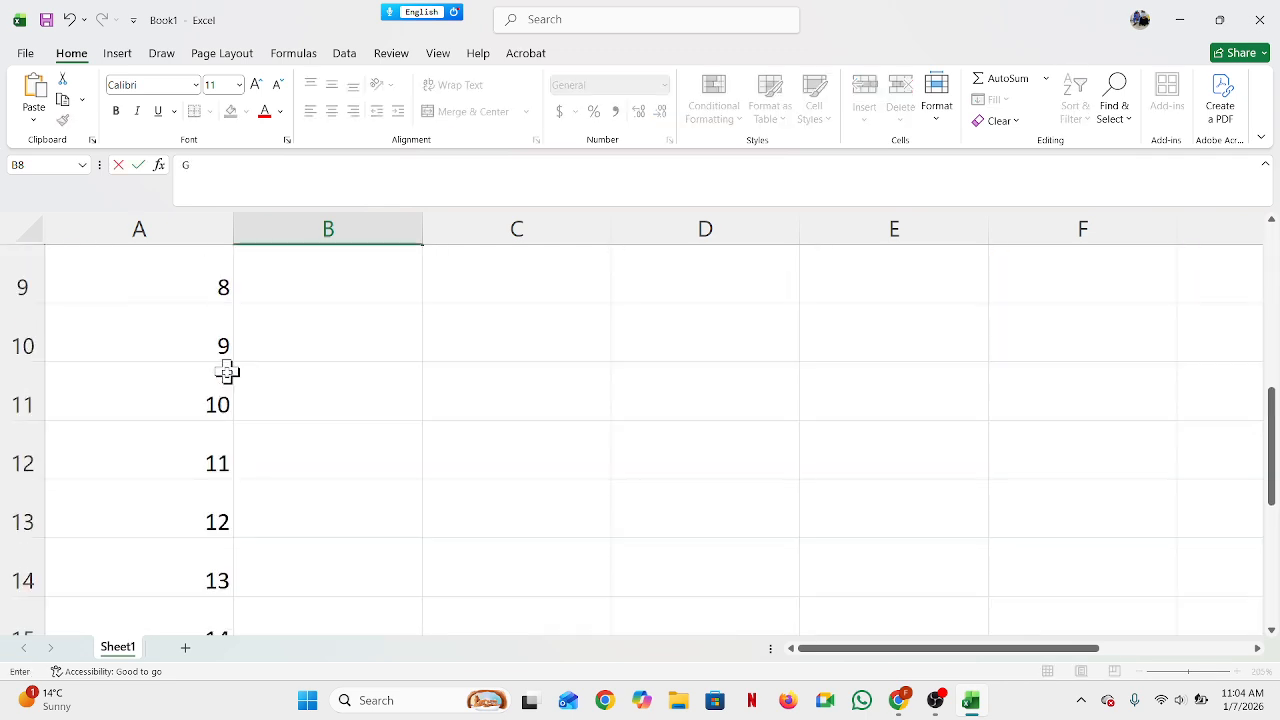
{"action": "scroll", "coordinate": [222, 462], "scroll_direction": "down", "scroll_amount": 2}
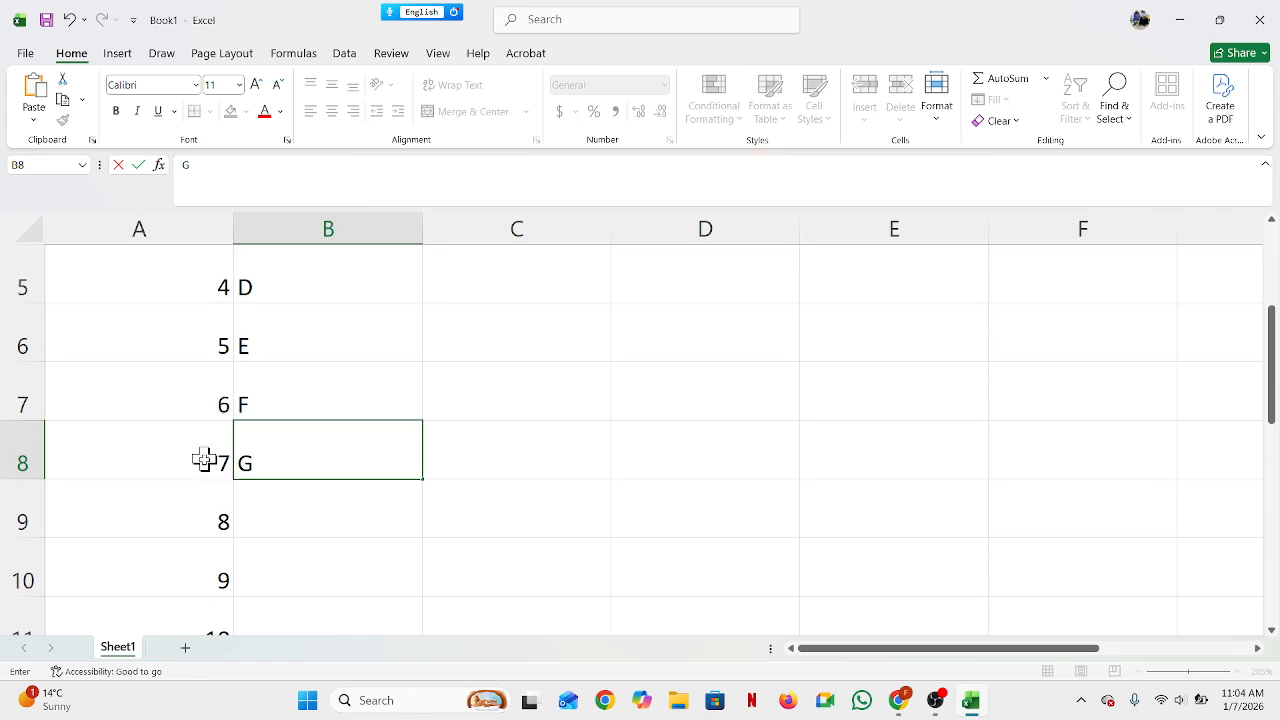
{"action": "left_click_drag", "start_coordinate": [200, 497], "coordinate": [257, 585]}
{"action": "key", "text": "ctrl+z"}
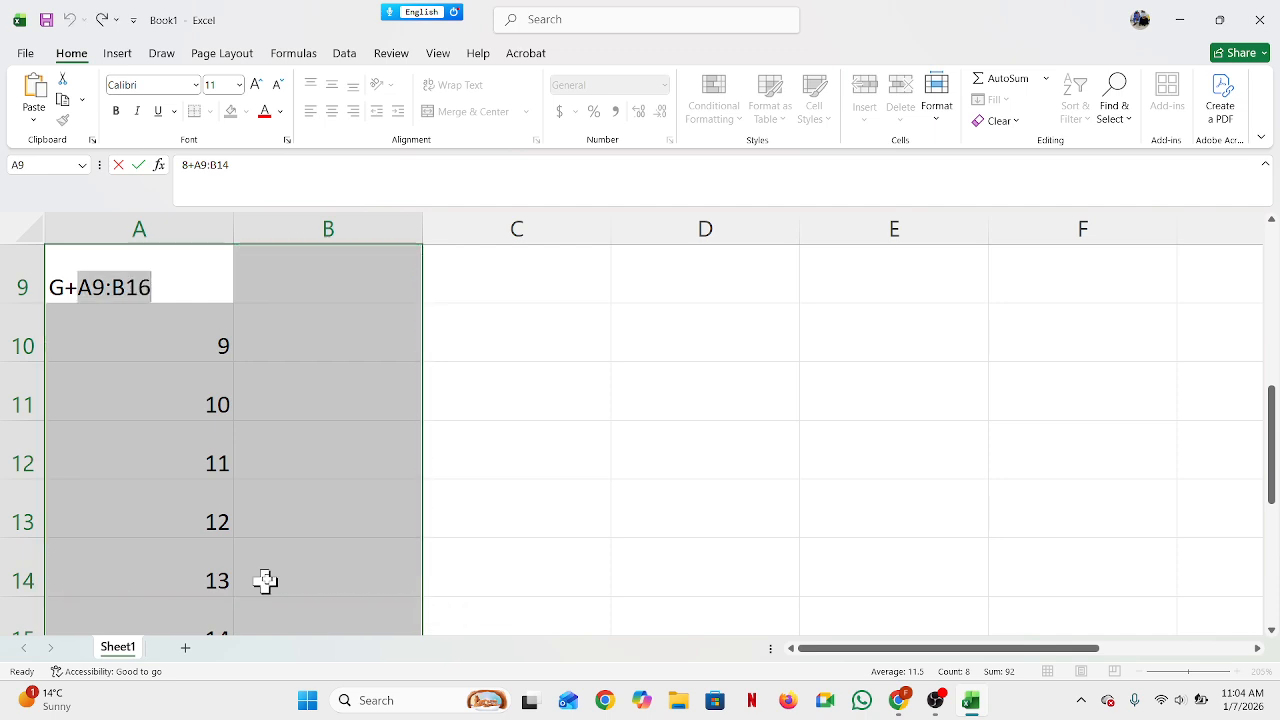
{"action": "scroll", "coordinate": [330, 525], "scroll_direction": "up", "scroll_amount": 3}
Step: Clear the name from cell B4 for serial number 3
{"action": "left_click", "coordinate": [283, 470]}
{"action": "left_click", "coordinate": [169, 296]}
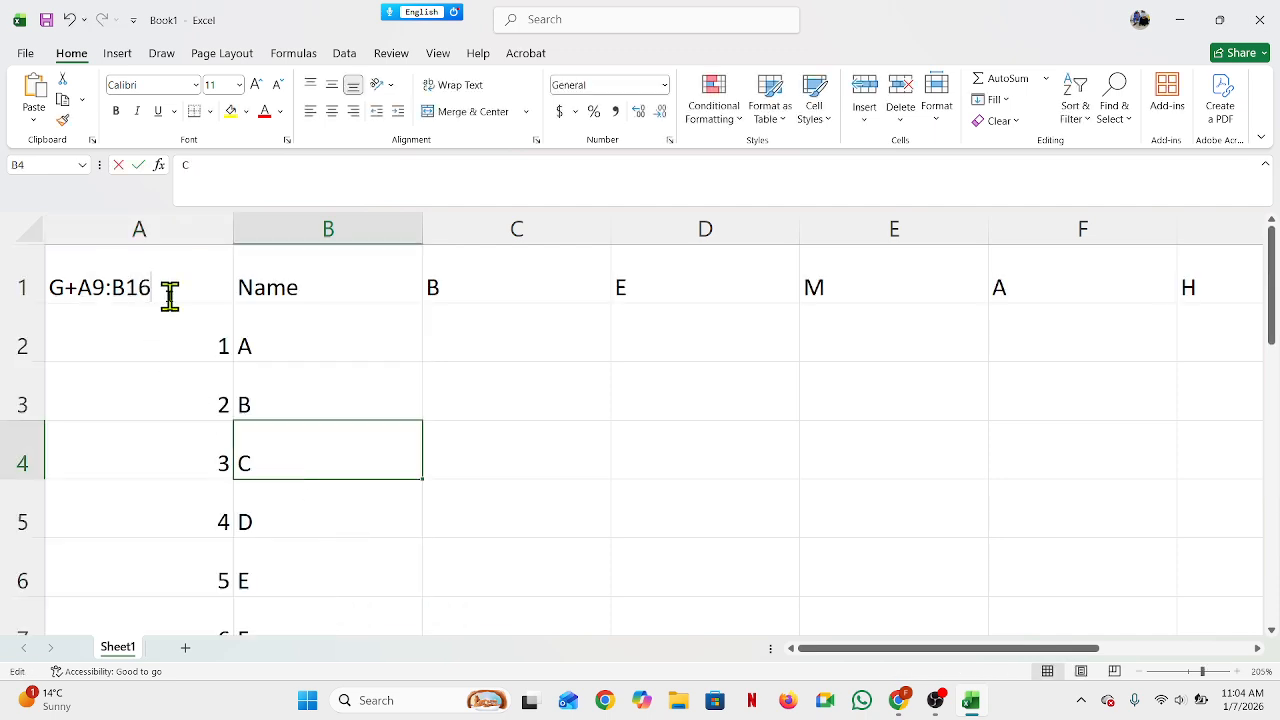
{"action": "key", "text": "BackSpace"}
{"action": "key", "text": "BackSpace"}
{"action": "key", "text": "BackSpace"}
{"action": "key", "text": "BackSpace"}
{"action": "key", "text": "BackSpace"}
{"action": "key", "text": "BackSpace"}
{"action": "key", "text": "BackSpace"}
{"action": "key", "text": "BackSpace"}
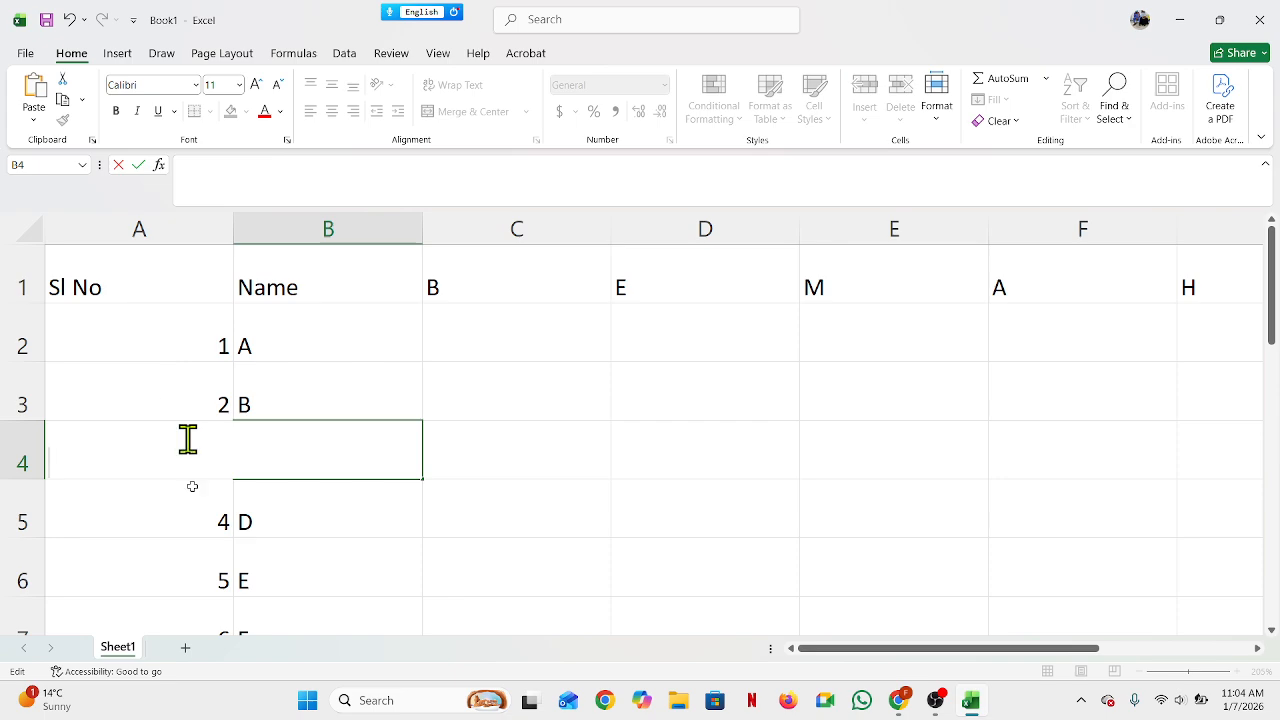
{"action": "left_click", "coordinate": [340, 563]}
Step: Clear the contents of the range A9:B18, below the row for name G
{"action": "scroll", "coordinate": [374, 500], "scroll_direction": "down", "scroll_amount": 3}
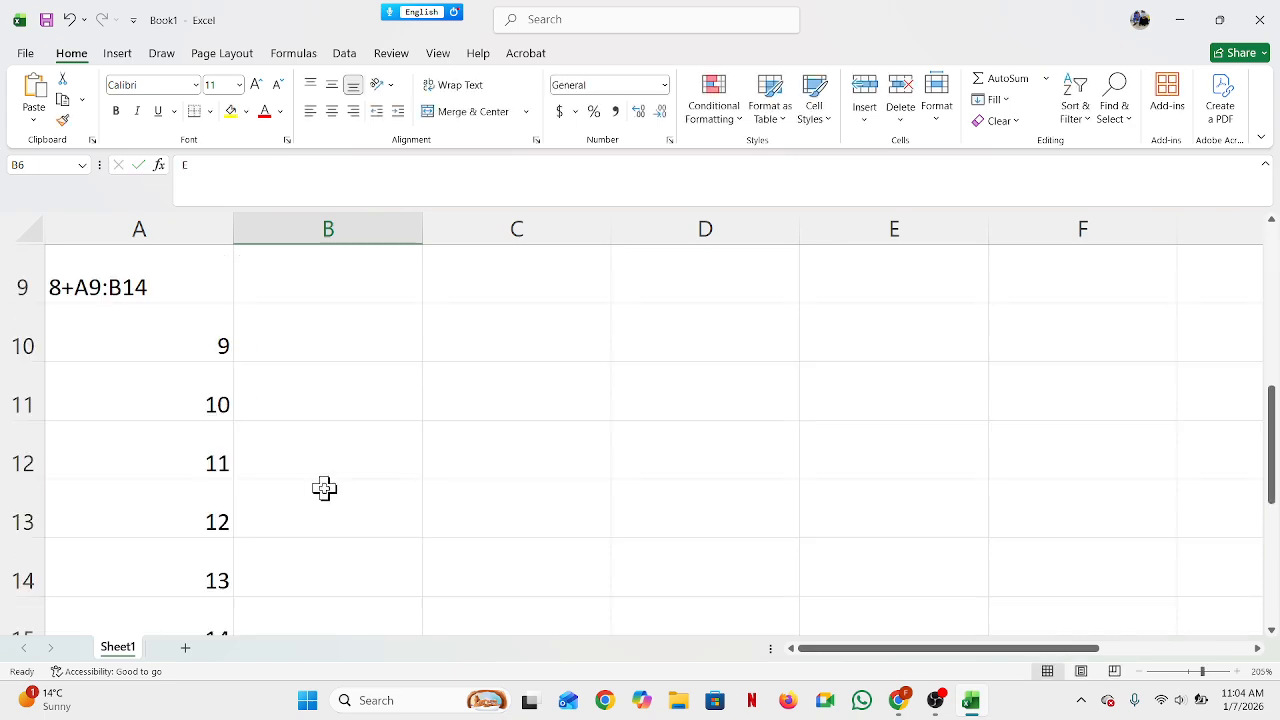
{"action": "scroll", "coordinate": [323, 486], "scroll_direction": "up", "scroll_amount": 3}
{"action": "scroll", "coordinate": [292, 494], "scroll_direction": "down", "scroll_amount": 3}
{"action": "scroll", "coordinate": [266, 483], "scroll_direction": "up", "scroll_amount": 2}
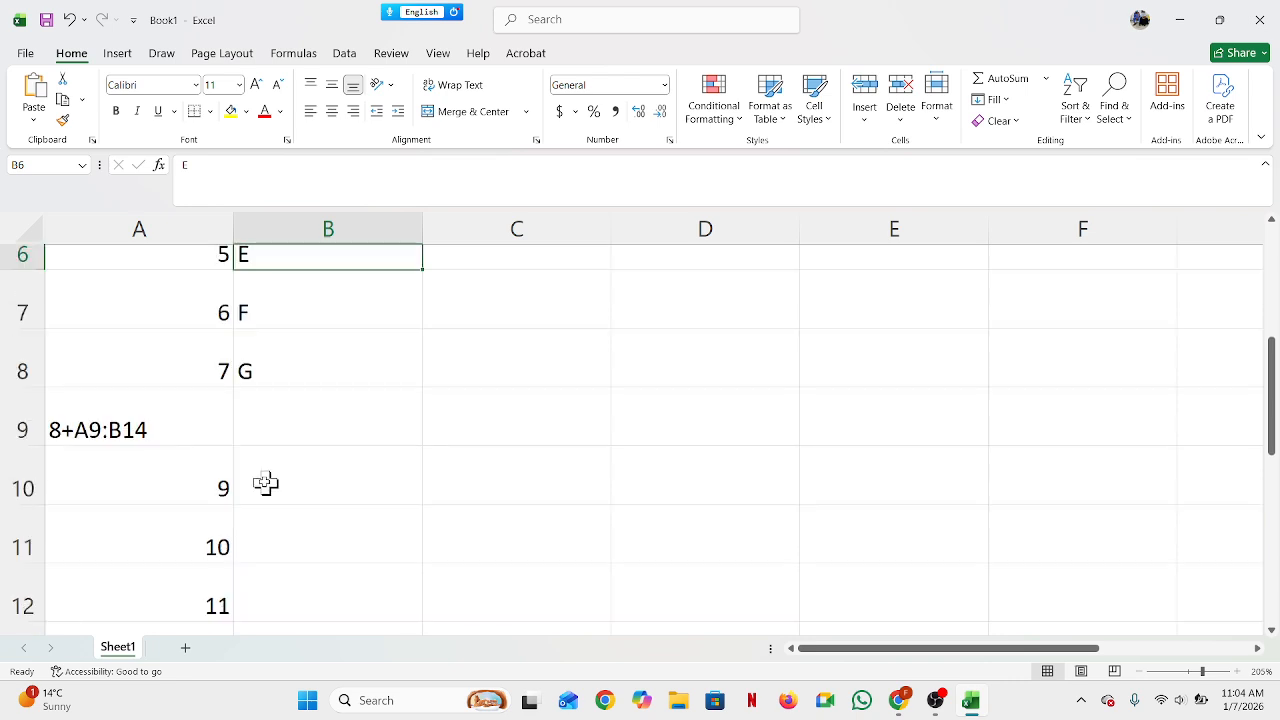
{"action": "left_click", "coordinate": [215, 516]}
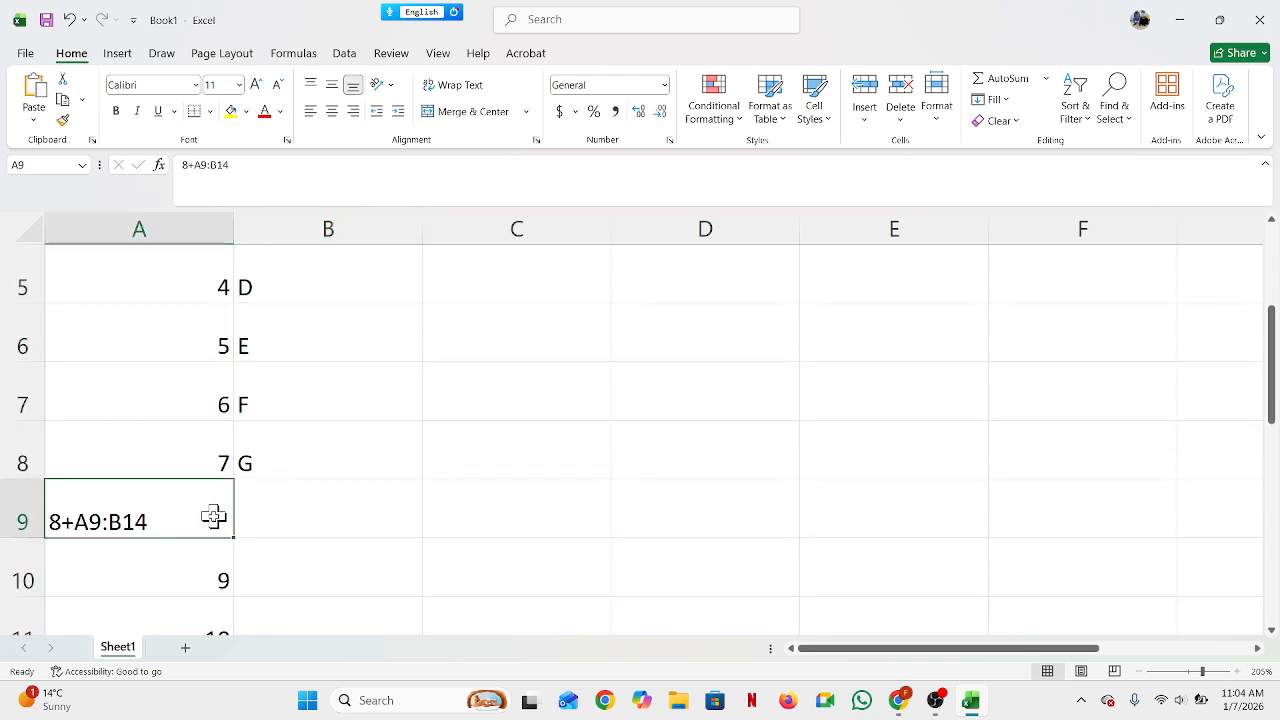
{"action": "left_click_drag", "start_coordinate": [185, 505], "coordinate": [309, 523]}
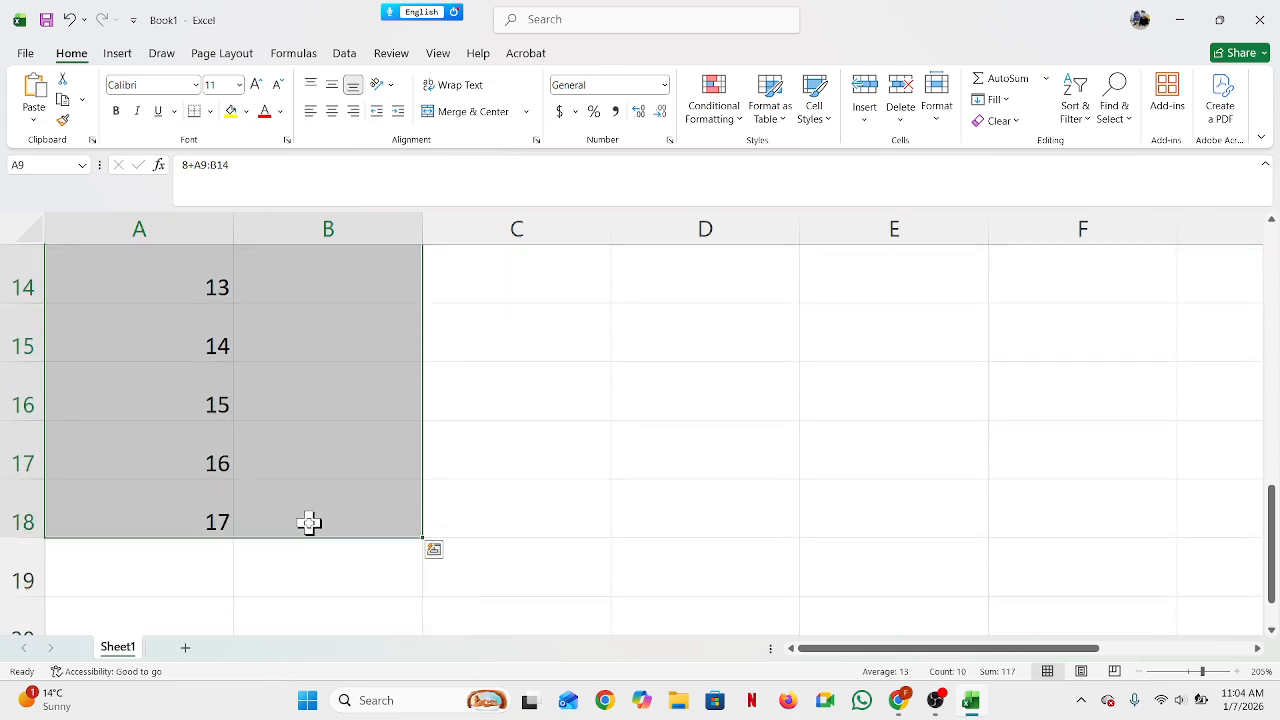
{"action": "scroll", "coordinate": [309, 523], "scroll_direction": "up", "scroll_amount": 5}
{"action": "left_click", "coordinate": [363, 476]}
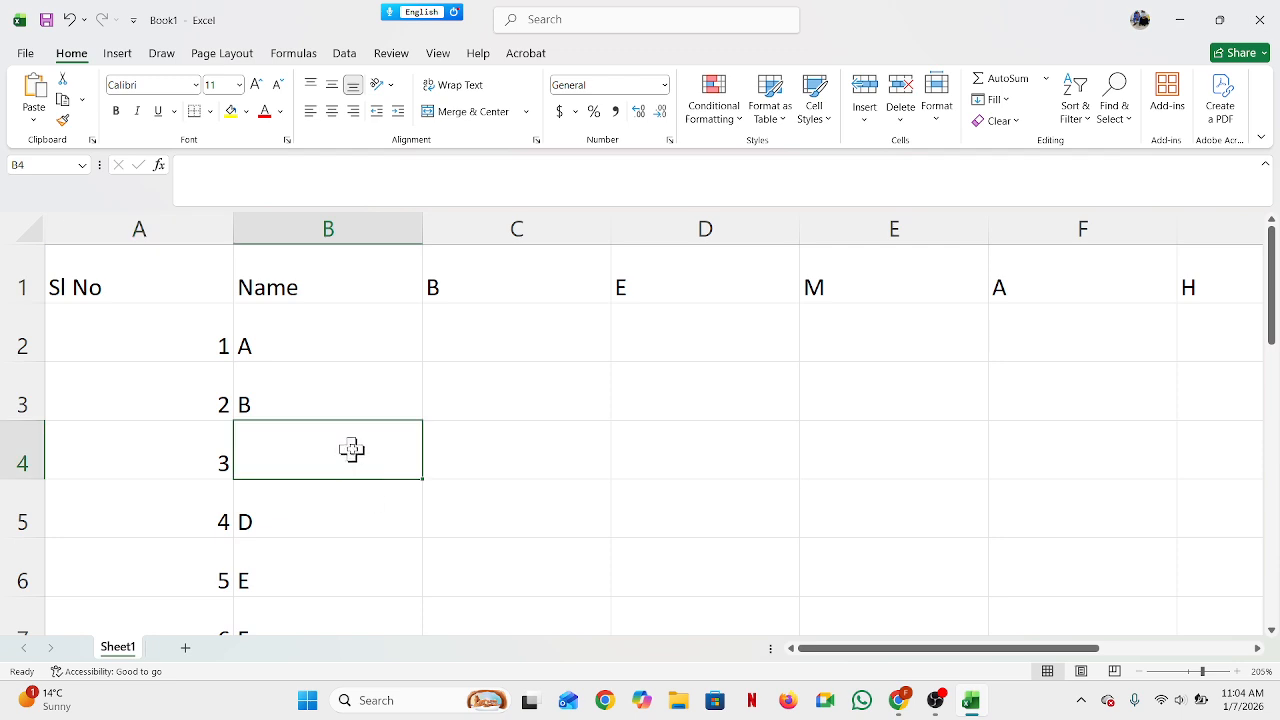
Step: Enter 78, 89, 78, 98, 65, 89 and 78 in column B's cells C2 to C8
{"action": "left_click", "coordinate": [535, 318]}
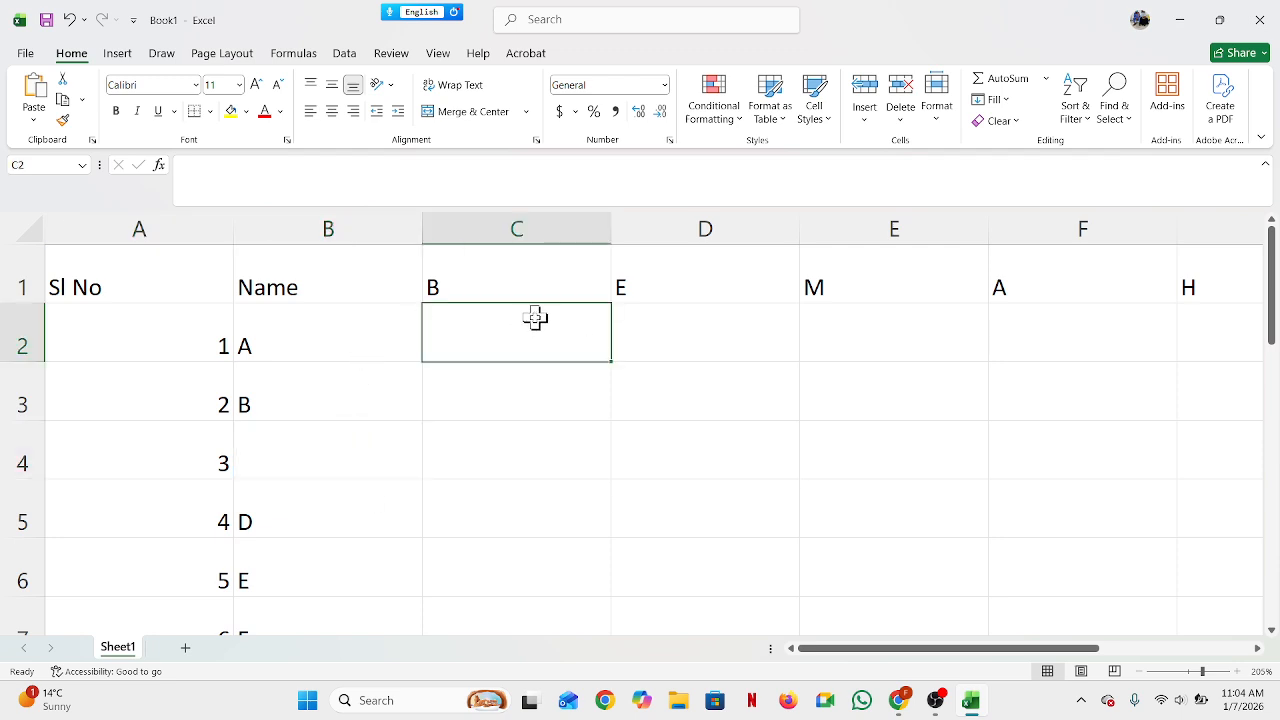
{"action": "type", "text": "78"}
{"action": "key", "text": "Return"}
{"action": "type", "text": "89"}
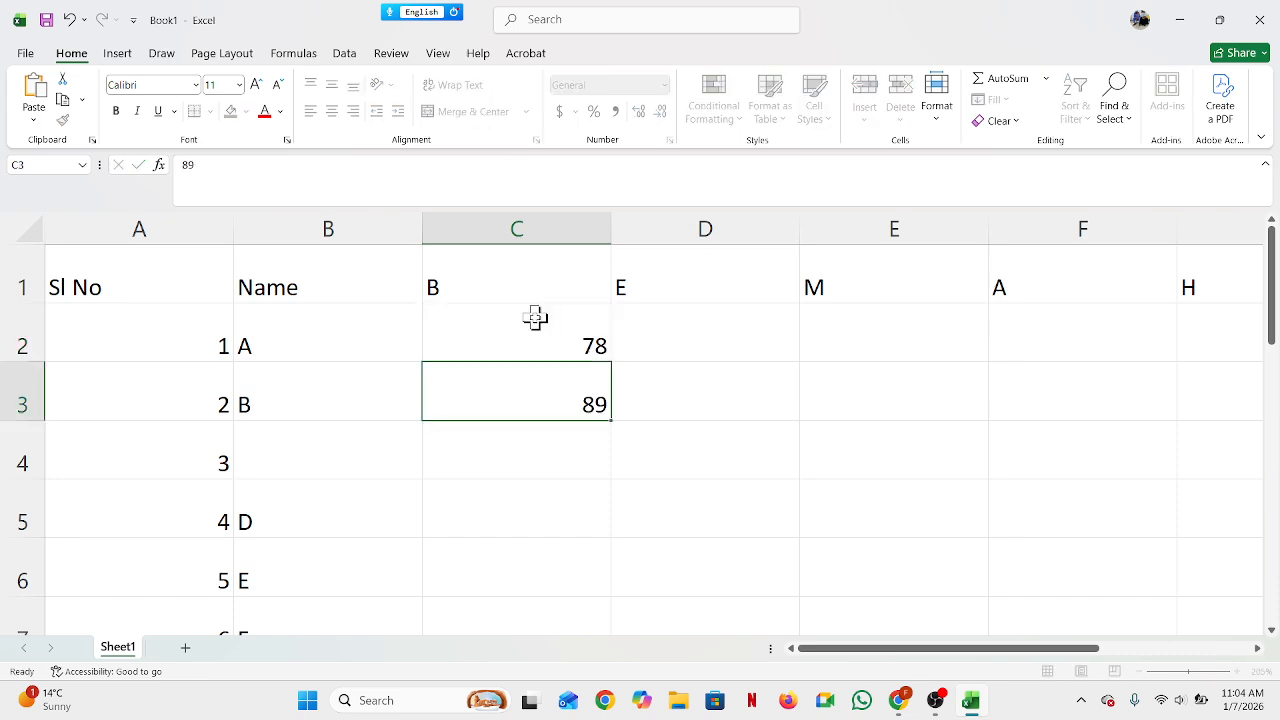
{"action": "key", "text": "Return"}
{"action": "type", "text": "78"}
{"action": "key", "text": "Return"}
{"action": "type", "text": "98"}
{"action": "key", "text": "Return"}
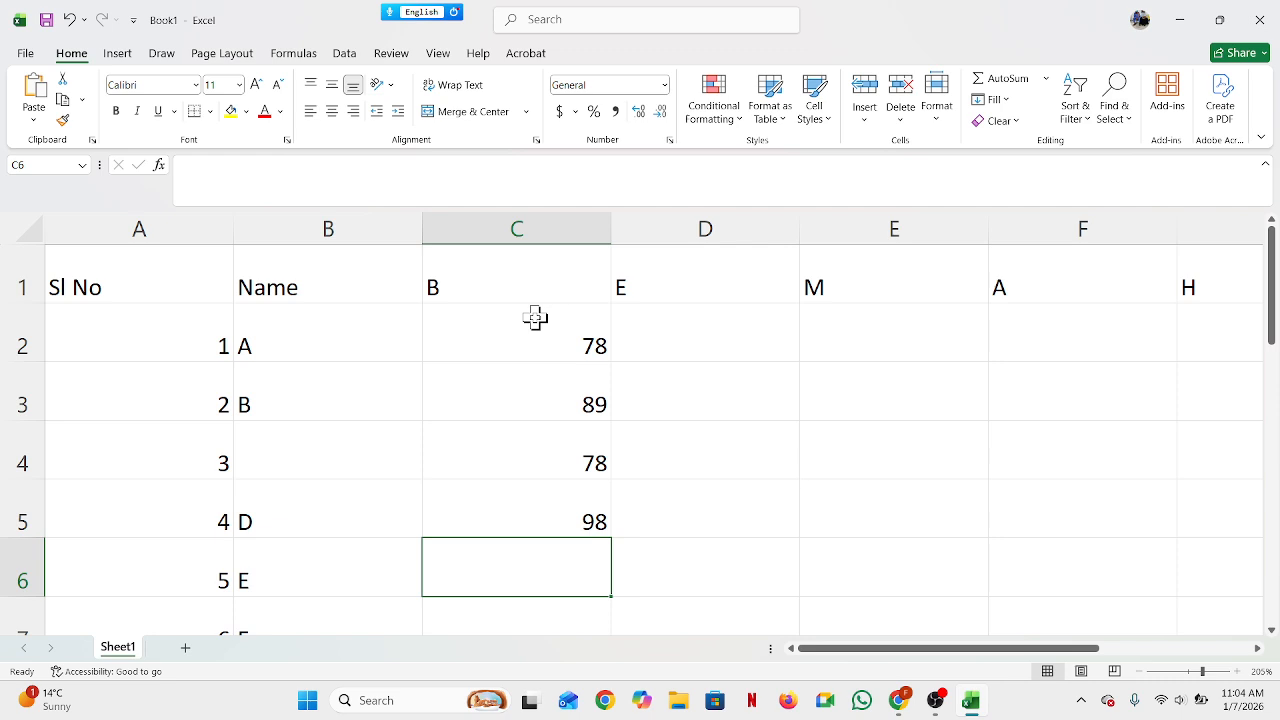
{"action": "type", "text": "65"}
{"action": "key", "text": "Return"}
{"action": "type", "text": "89"}
{"action": "key", "text": "Return"}
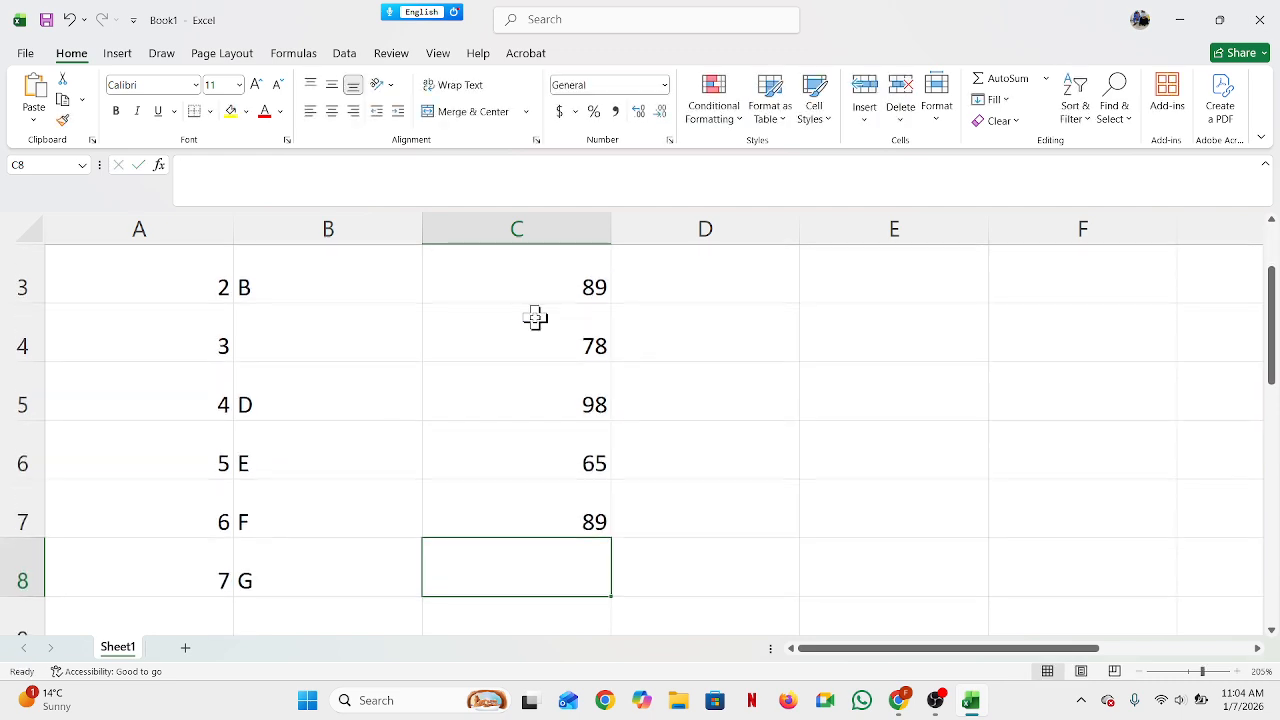
{"action": "type", "text": "78"}
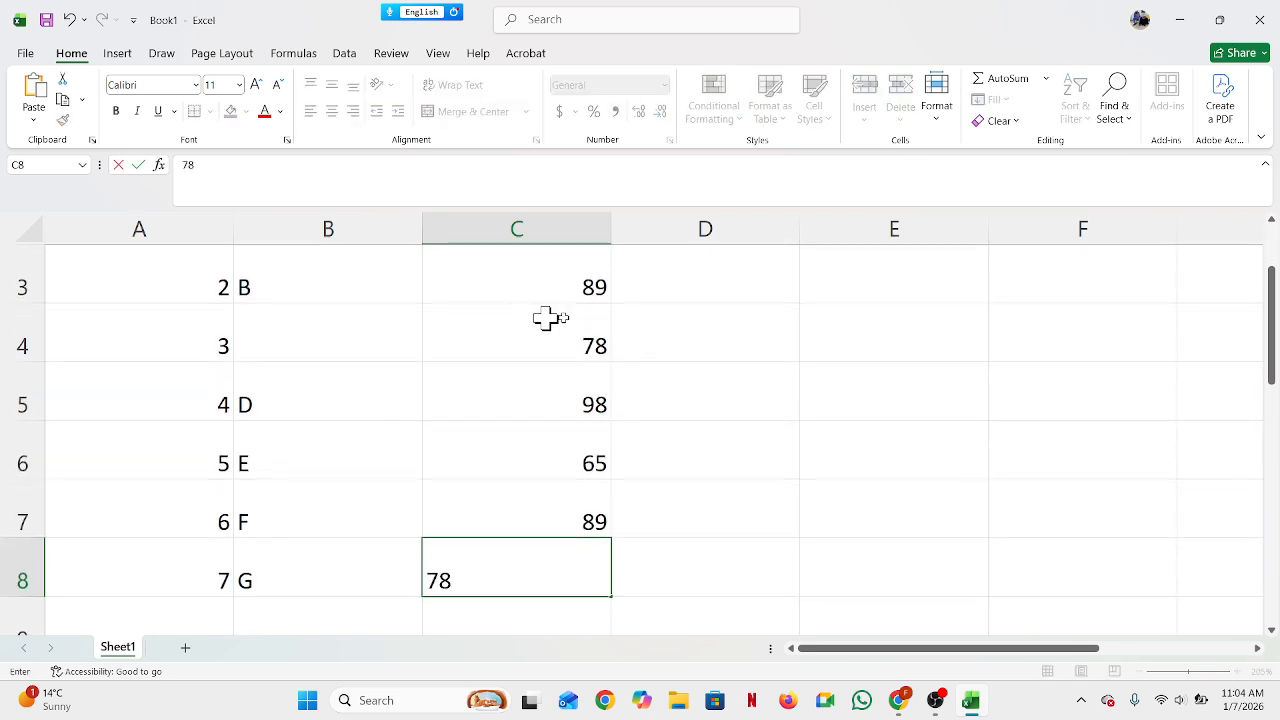
{"action": "left_click", "coordinate": [731, 320]}
Step: Fill cells D2 to D8 under the header E with 78, 98, 89, 85, 86, 98 and 45
{"action": "scroll", "coordinate": [688, 414], "scroll_direction": "up", "scroll_amount": 1}
{"action": "left_click", "coordinate": [693, 346]}
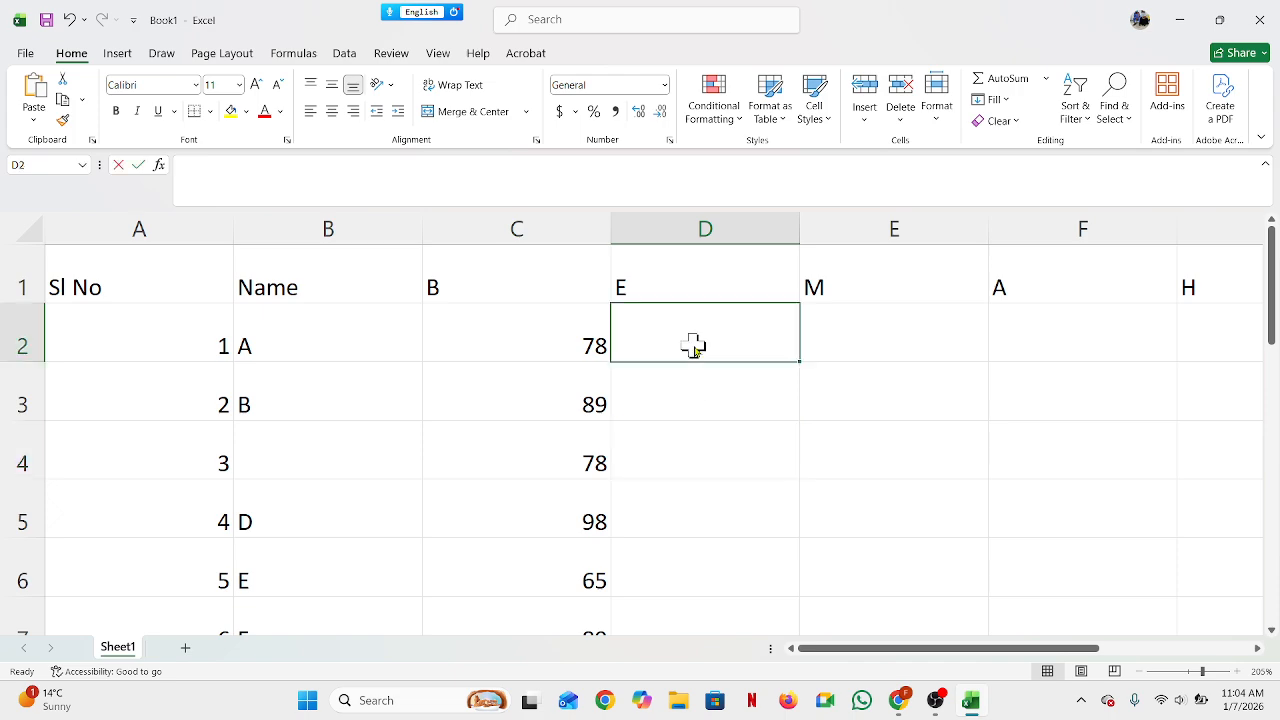
{"action": "type", "text": "78"}
{"action": "key", "text": "Return"}
{"action": "type", "text": "98"}
{"action": "key", "text": "Return"}
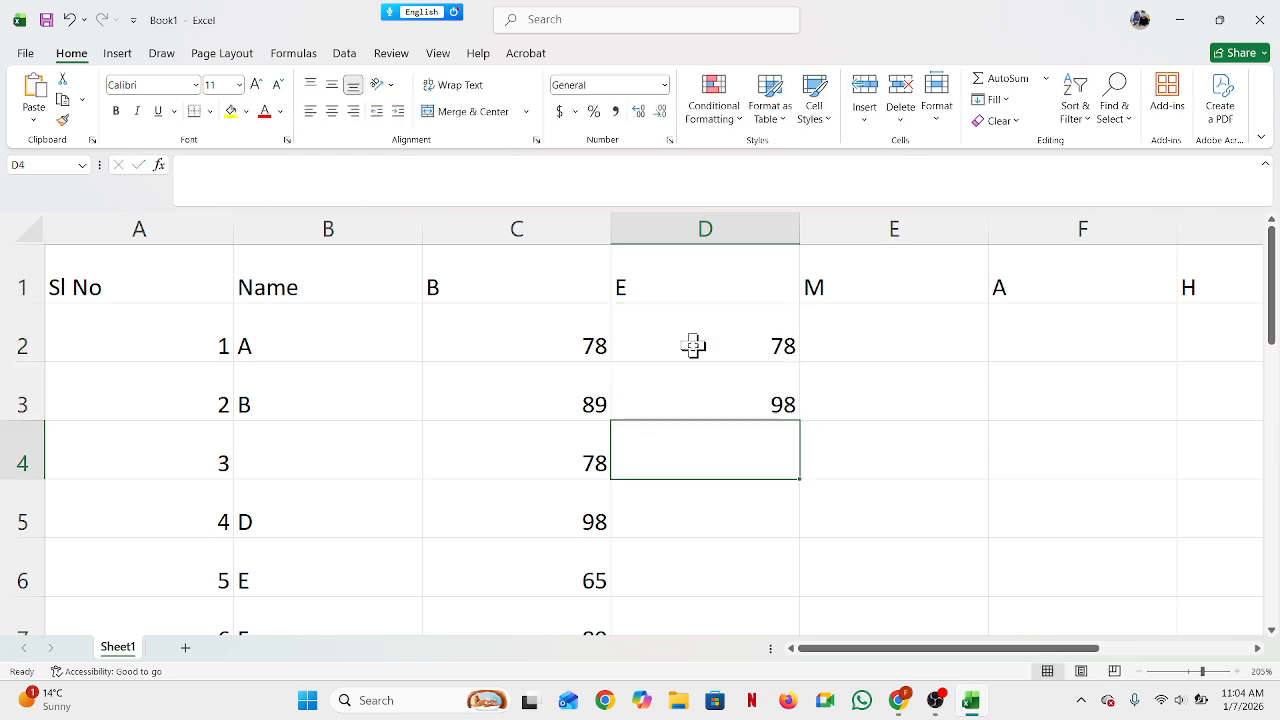
{"action": "type", "text": "89"}
{"action": "key", "text": "Return"}
{"action": "type", "text": "85"}
{"action": "key", "text": "Return"}
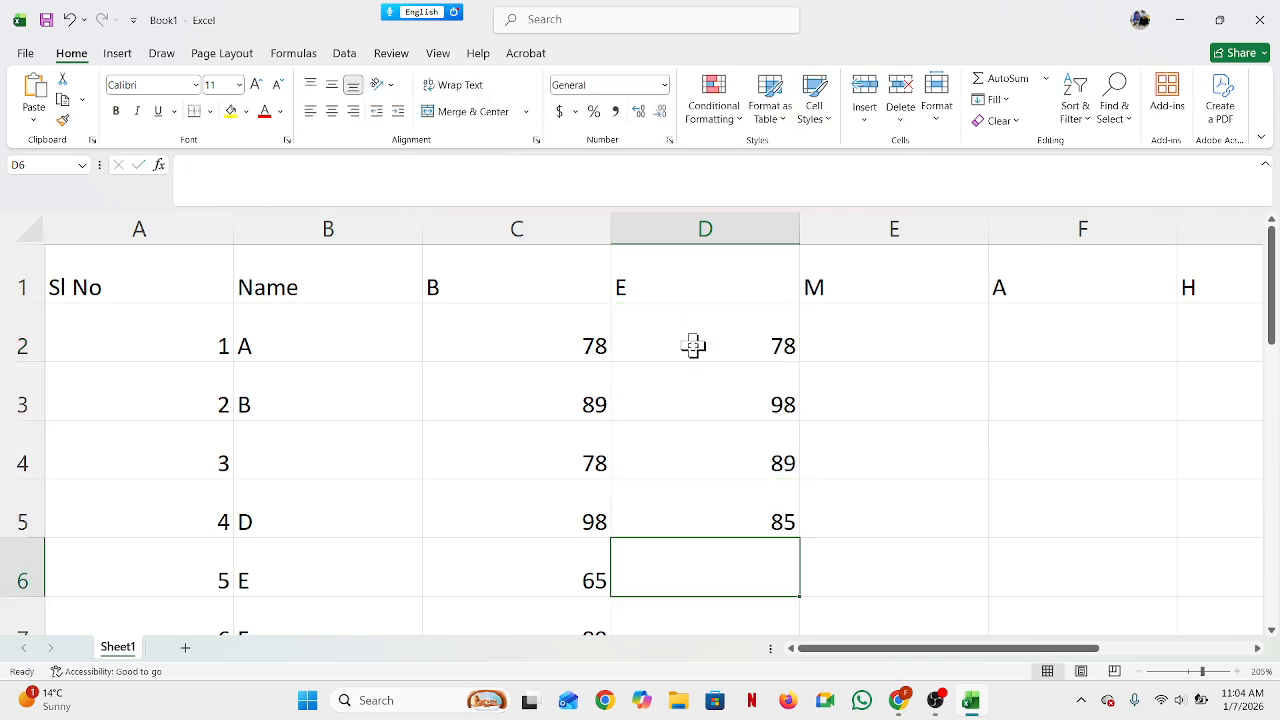
{"action": "type", "text": "86"}
{"action": "key", "text": "Return"}
{"action": "type", "text": "98"}
{"action": "key", "text": "Return"}
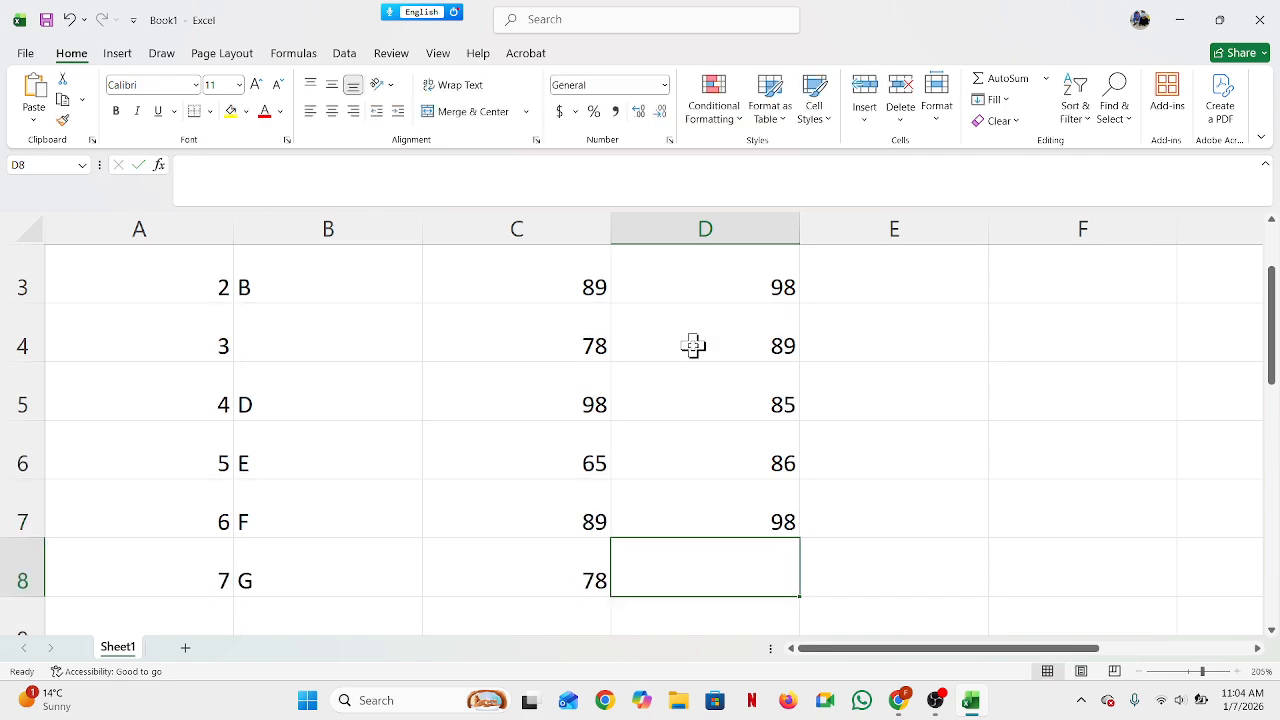
{"action": "type", "text": "45"}
{"action": "key", "text": "Return"}
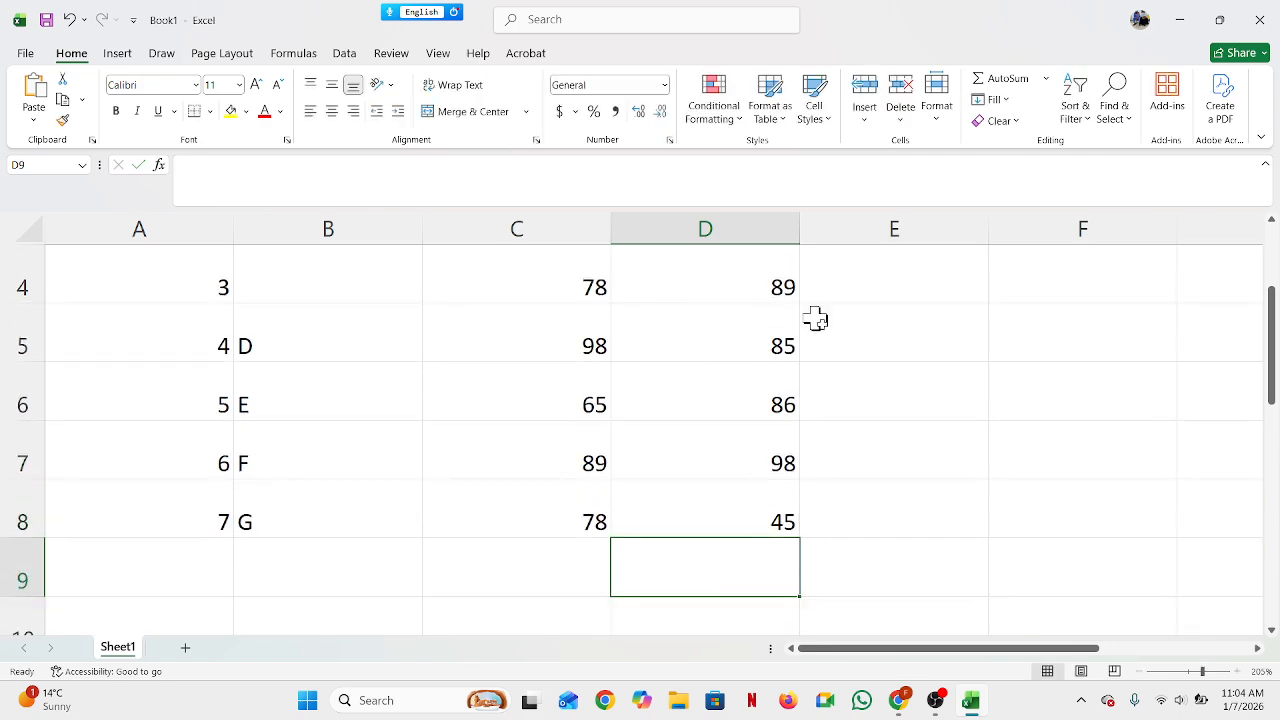
Step: Fill cells E2 to E8 under the header M with 98, 54, 78, 96, 85, 36 and 25
{"action": "scroll", "coordinate": [814, 317], "scroll_direction": "up", "scroll_amount": 1}
{"action": "left_click", "coordinate": [873, 328]}
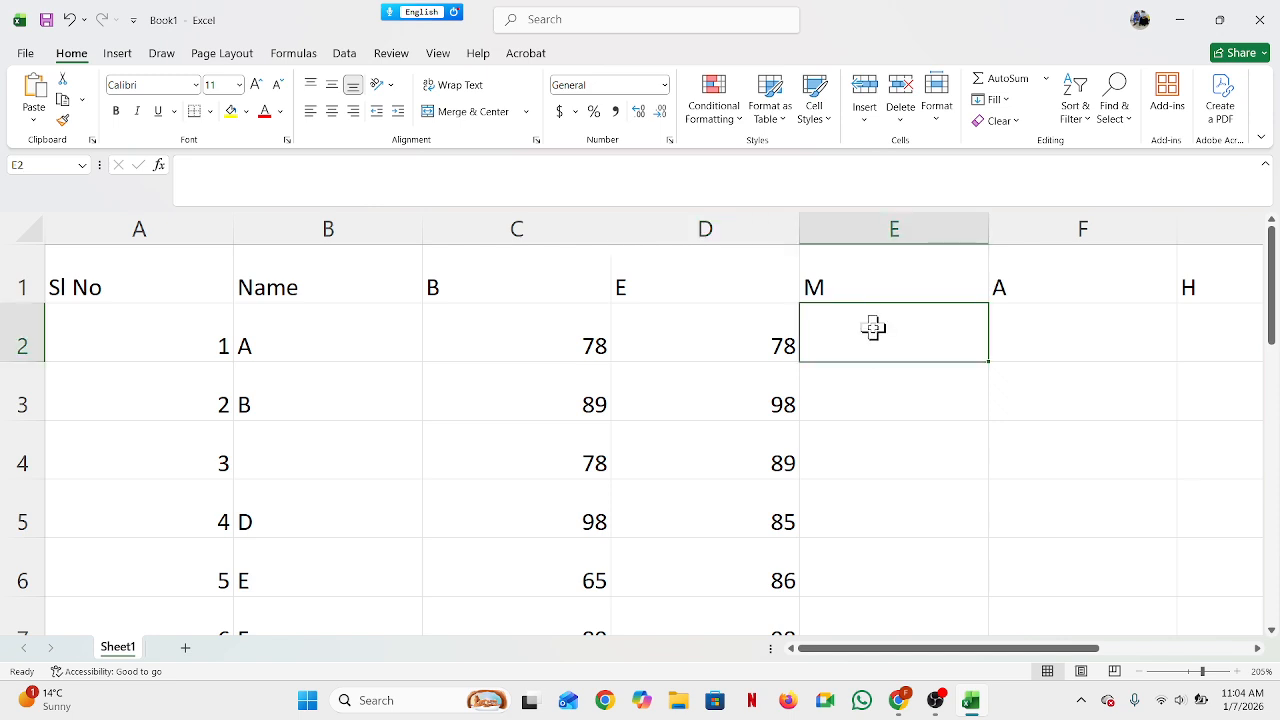
{"action": "type", "text": "98"}
{"action": "key", "text": "Return"}
{"action": "type", "text": "54"}
{"action": "key", "text": "Return"}
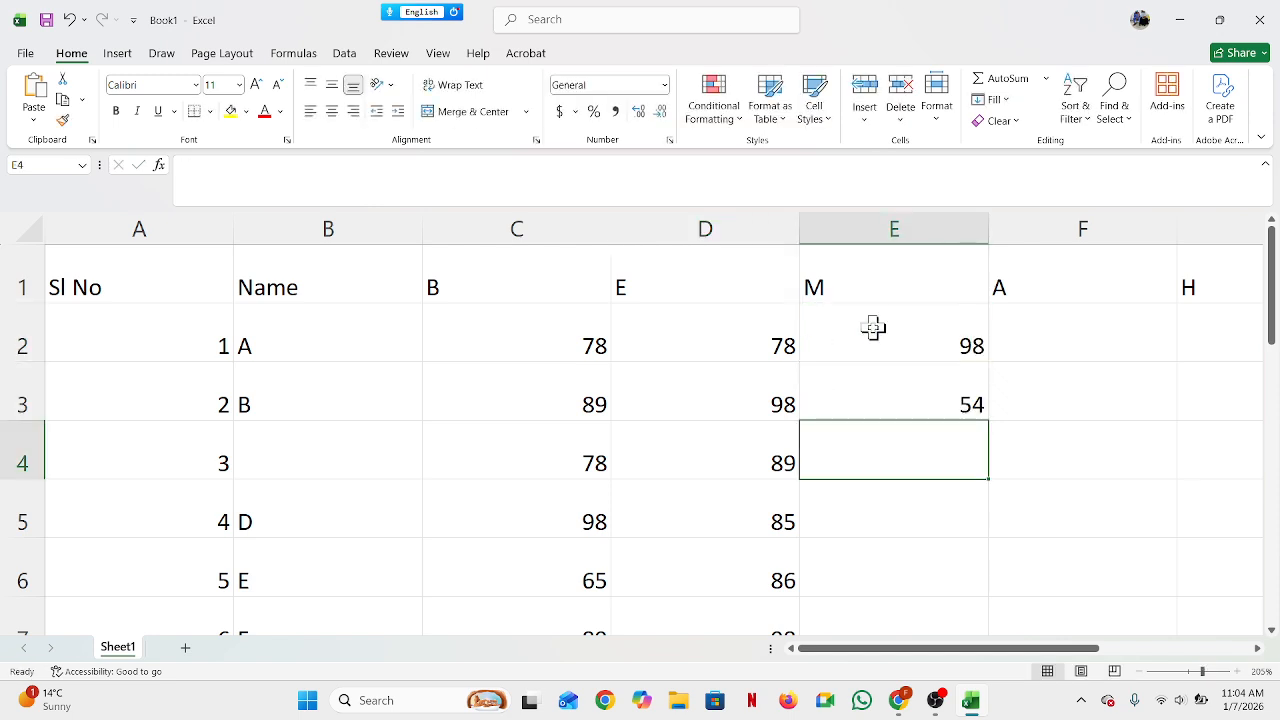
{"action": "type", "text": "78"}
{"action": "key", "text": "Return"}
{"action": "type", "text": "96"}
{"action": "key", "text": "Return"}
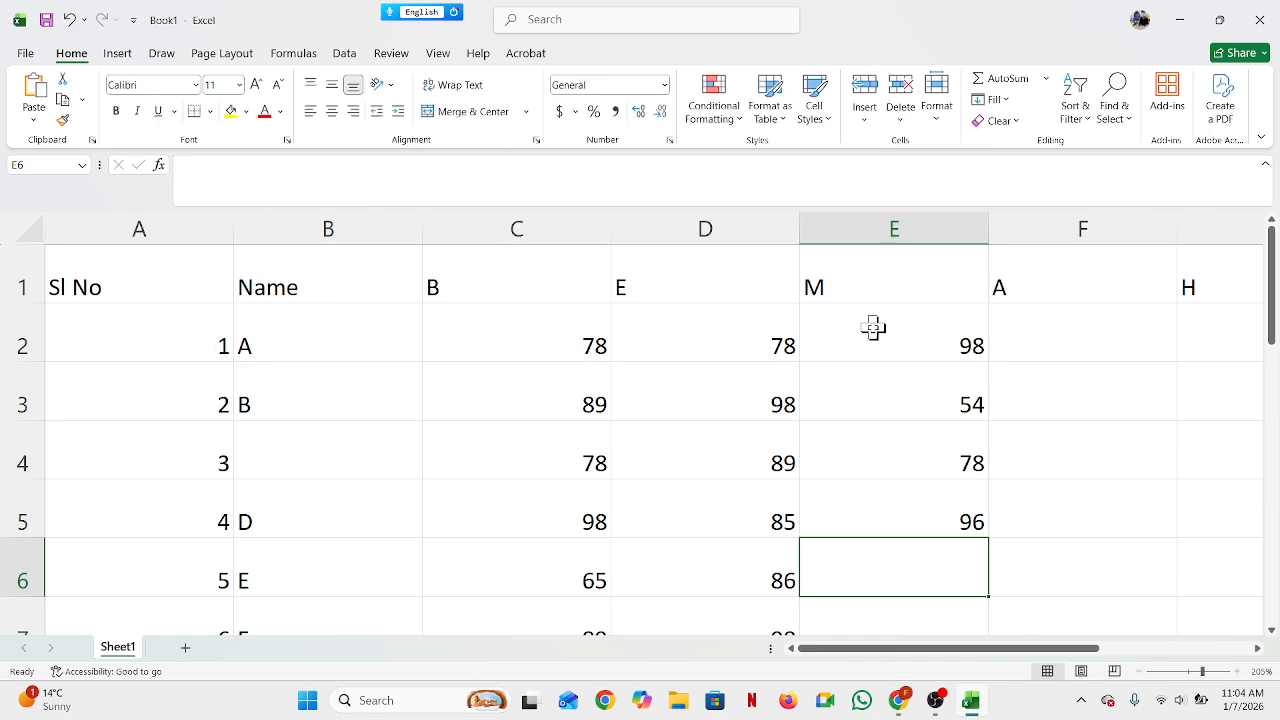
{"action": "type", "text": "85"}
{"action": "key", "text": "Return"}
{"action": "type", "text": "36"}
{"action": "key", "text": "Return"}
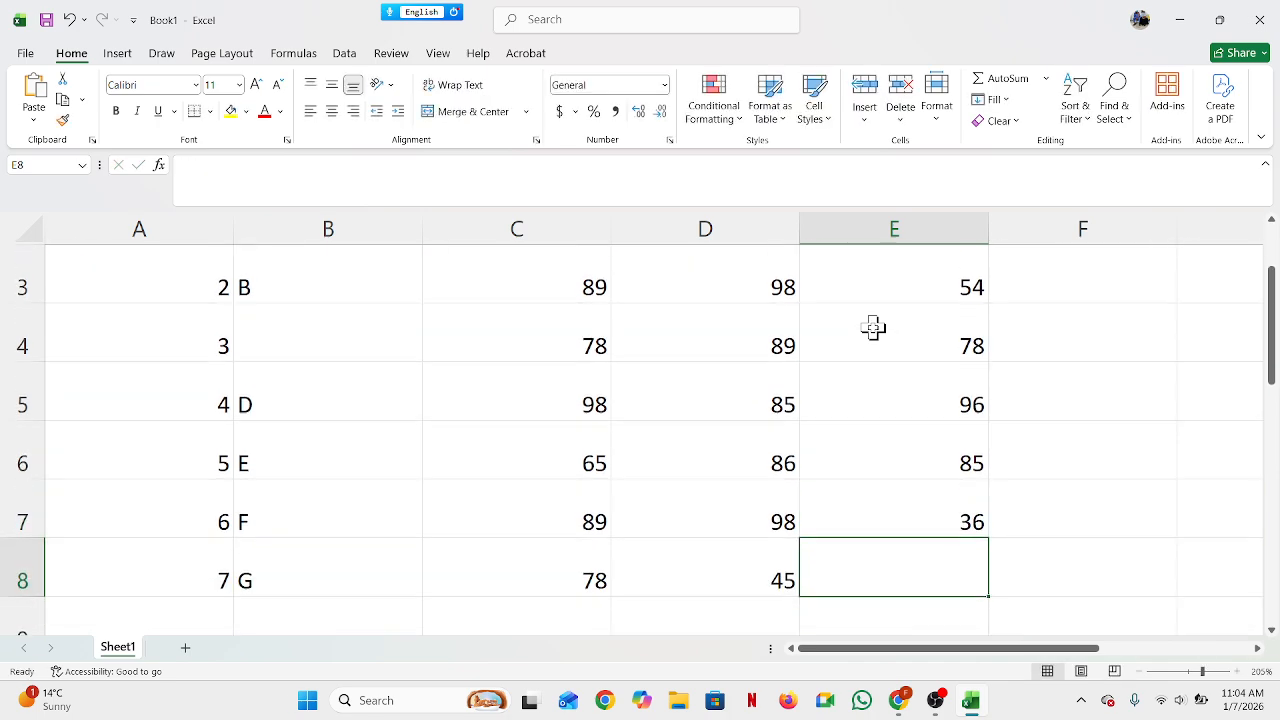
{"action": "type", "text": "25"}
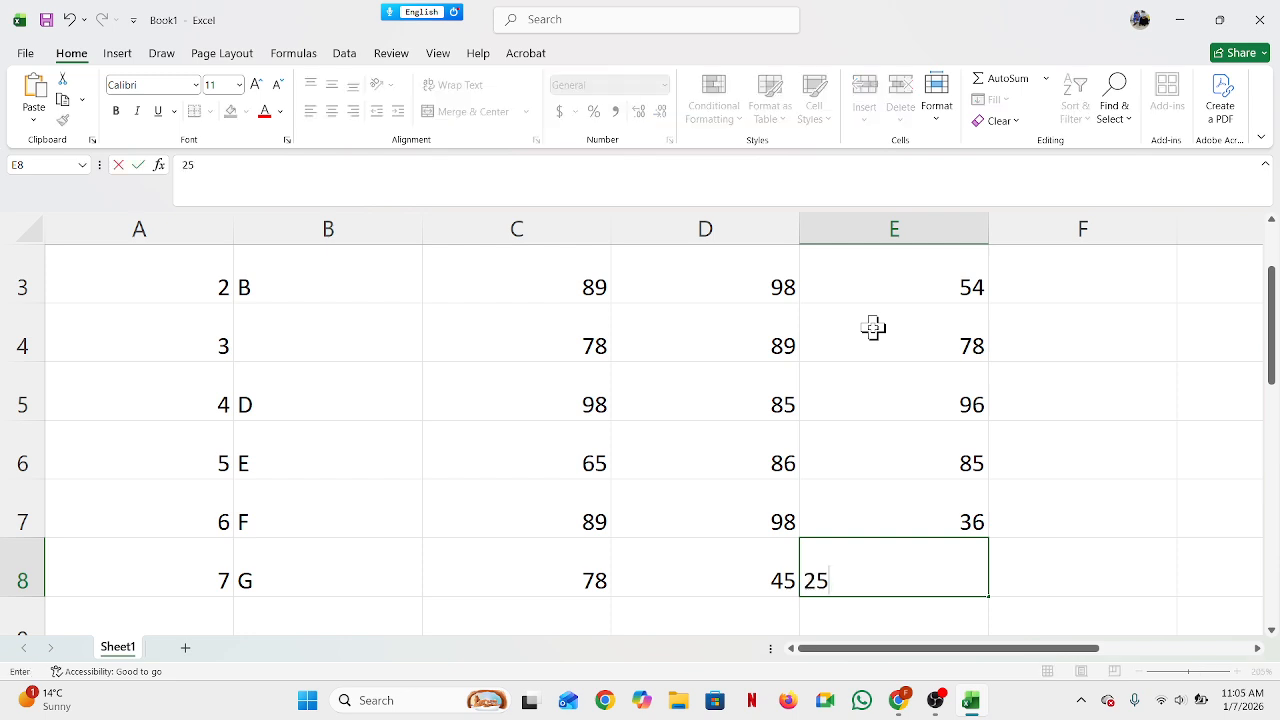
{"action": "key", "text": "Return"}
Step: Change the value in cell E8, for name G under the header M, to 99
{"action": "scroll", "coordinate": [971, 400], "scroll_direction": "up", "scroll_amount": 1}
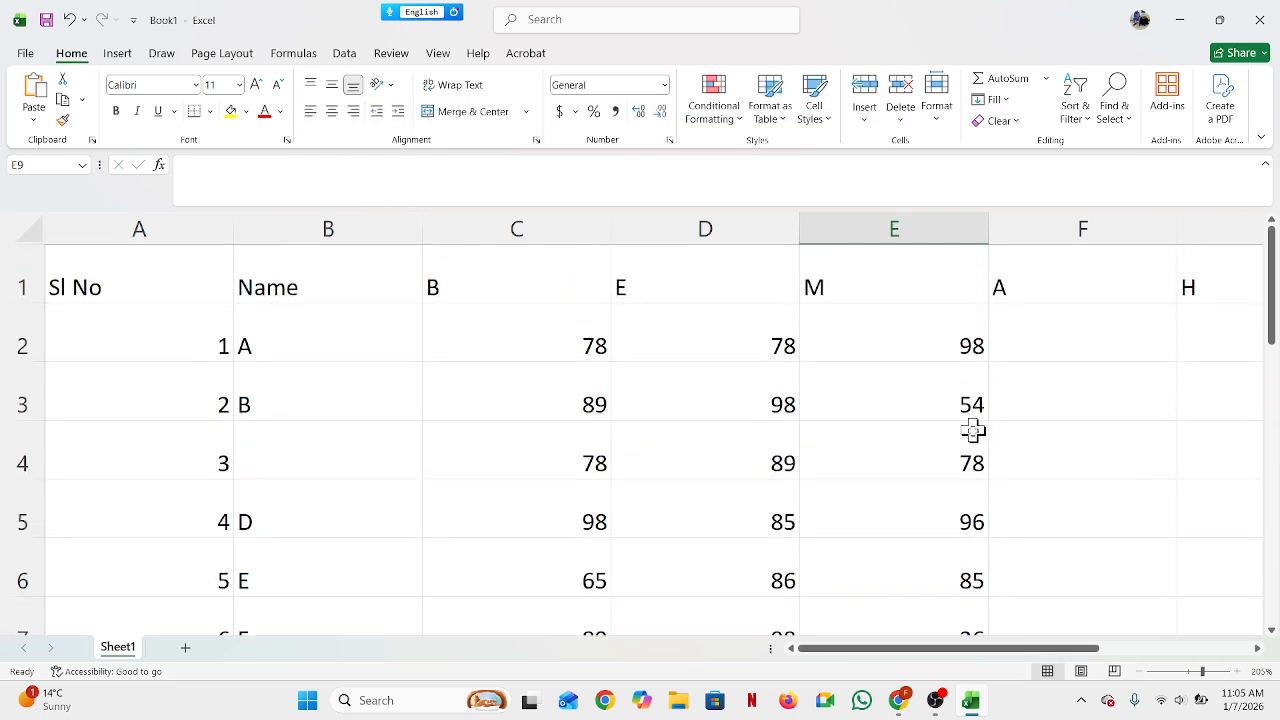
{"action": "scroll", "coordinate": [960, 425], "scroll_direction": "down", "scroll_amount": 5}
{"action": "scroll", "coordinate": [955, 425], "scroll_direction": "up", "scroll_amount": 4}
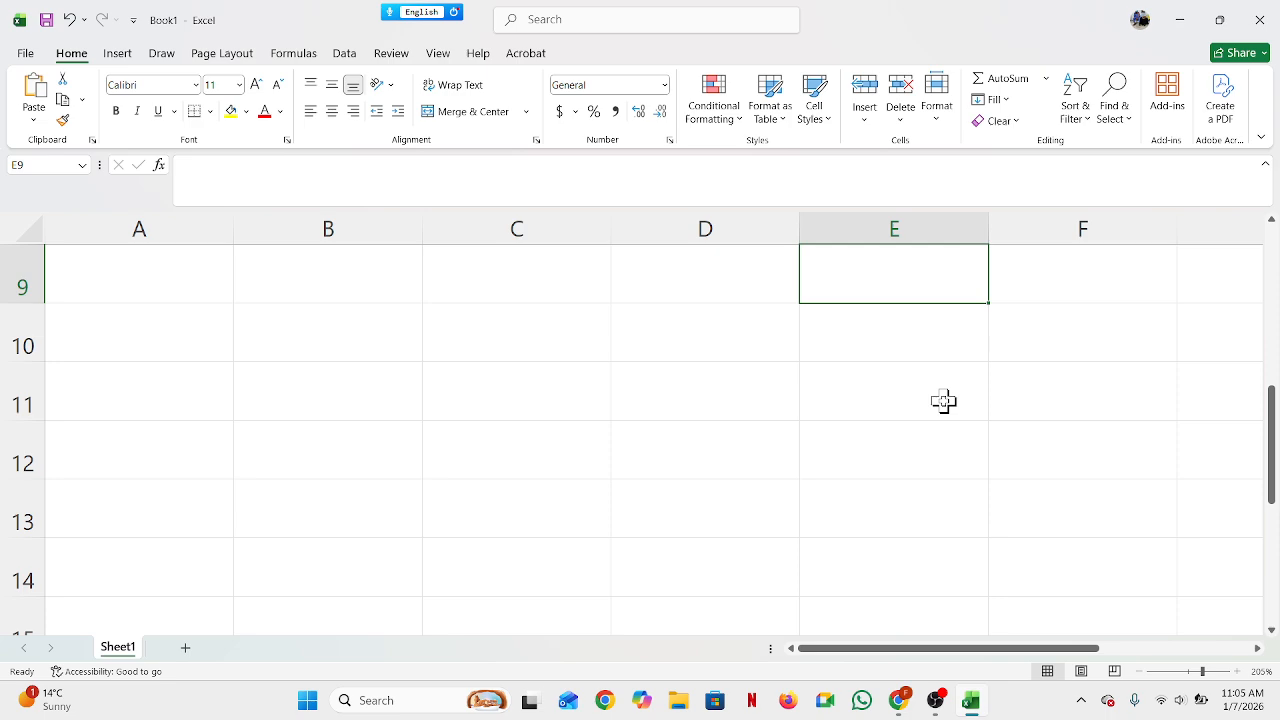
{"action": "left_click", "coordinate": [937, 457]}
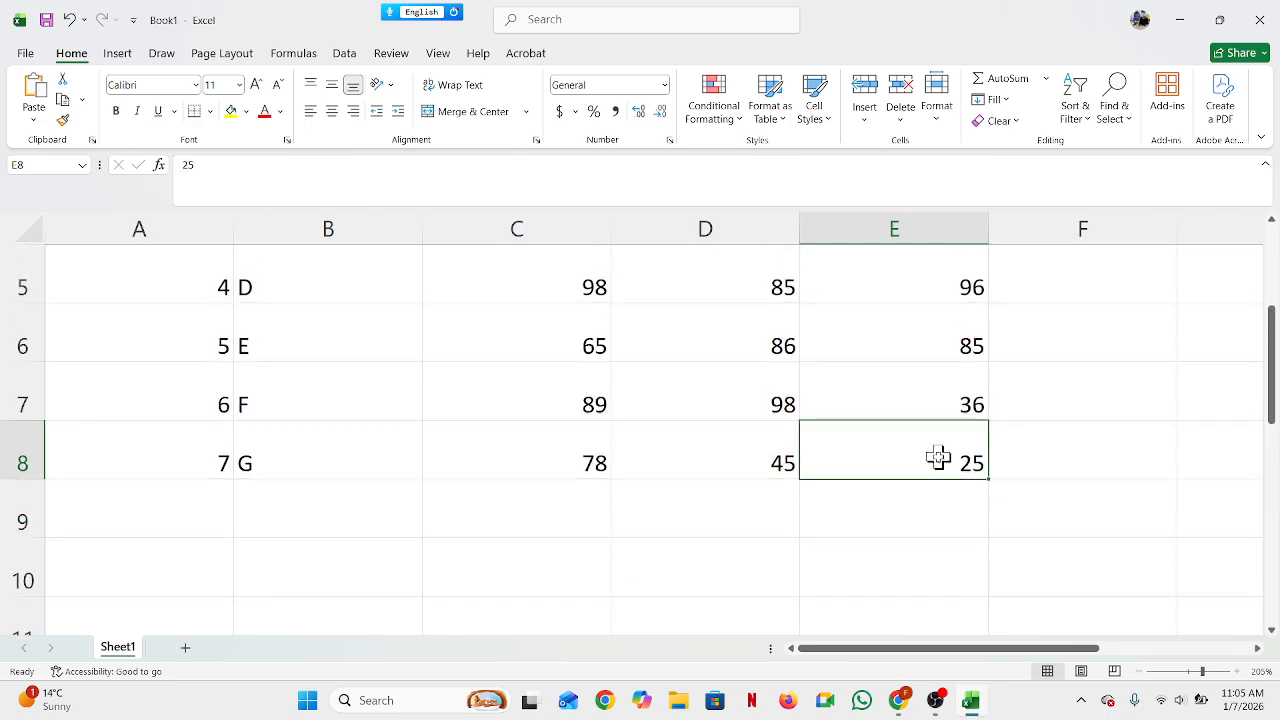
{"action": "double_click", "coordinate": [937, 457]}
{"action": "type", "text": "99"}
{"action": "left_click", "coordinate": [1076, 405]}
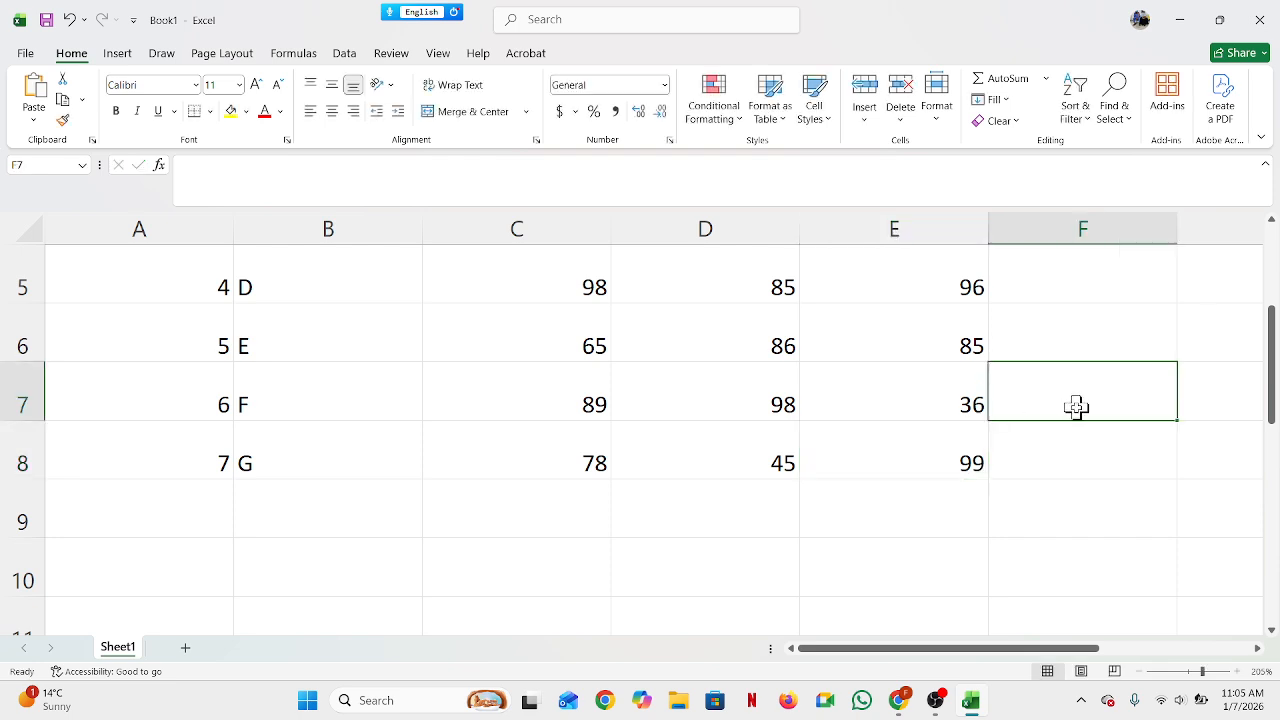
Step: Fill cells F2 to F8 under the header A with 78, 98, 68, 58, 45, 78 and 98
{"action": "scroll", "coordinate": [1076, 405], "scroll_direction": "up", "scroll_amount": 2}
{"action": "left_click", "coordinate": [1087, 337]}
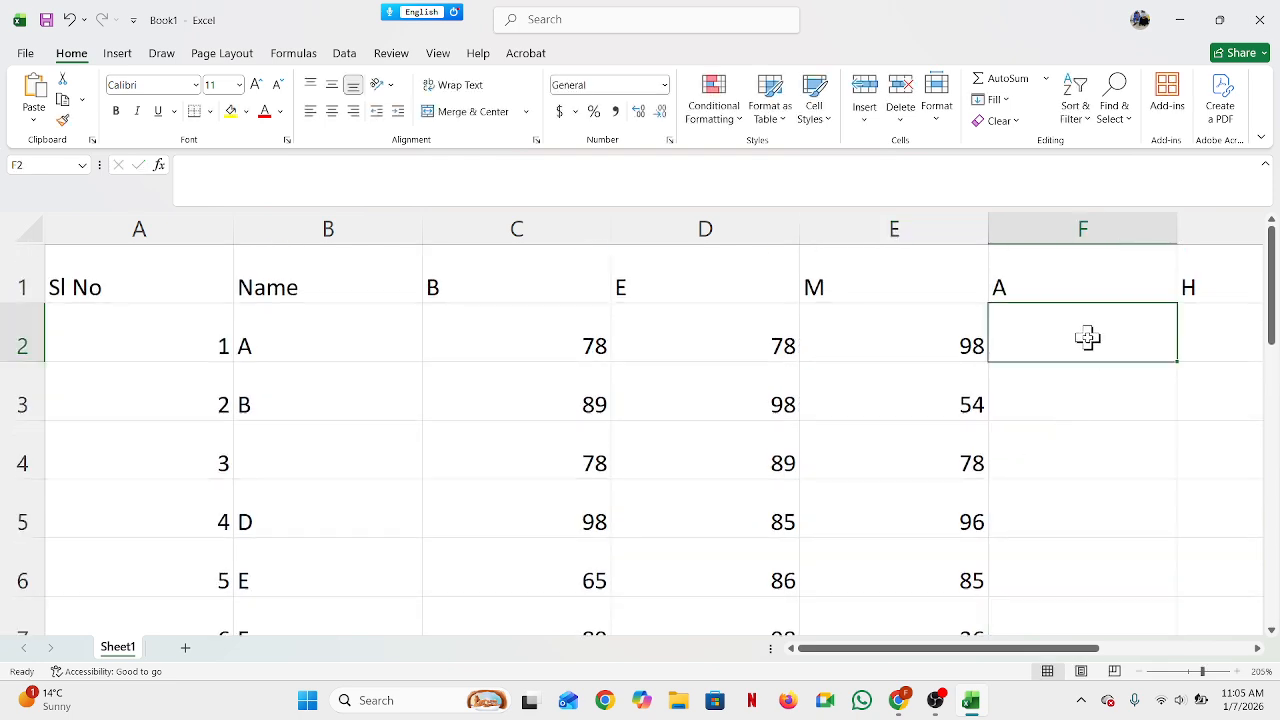
{"action": "scroll", "coordinate": [1087, 337], "scroll_direction": "down", "scroll_amount": 3}
{"action": "scroll", "coordinate": [1086, 337], "scroll_direction": "up", "scroll_amount": 3}
{"action": "type", "text": "78"}
{"action": "type", "text": "98"}
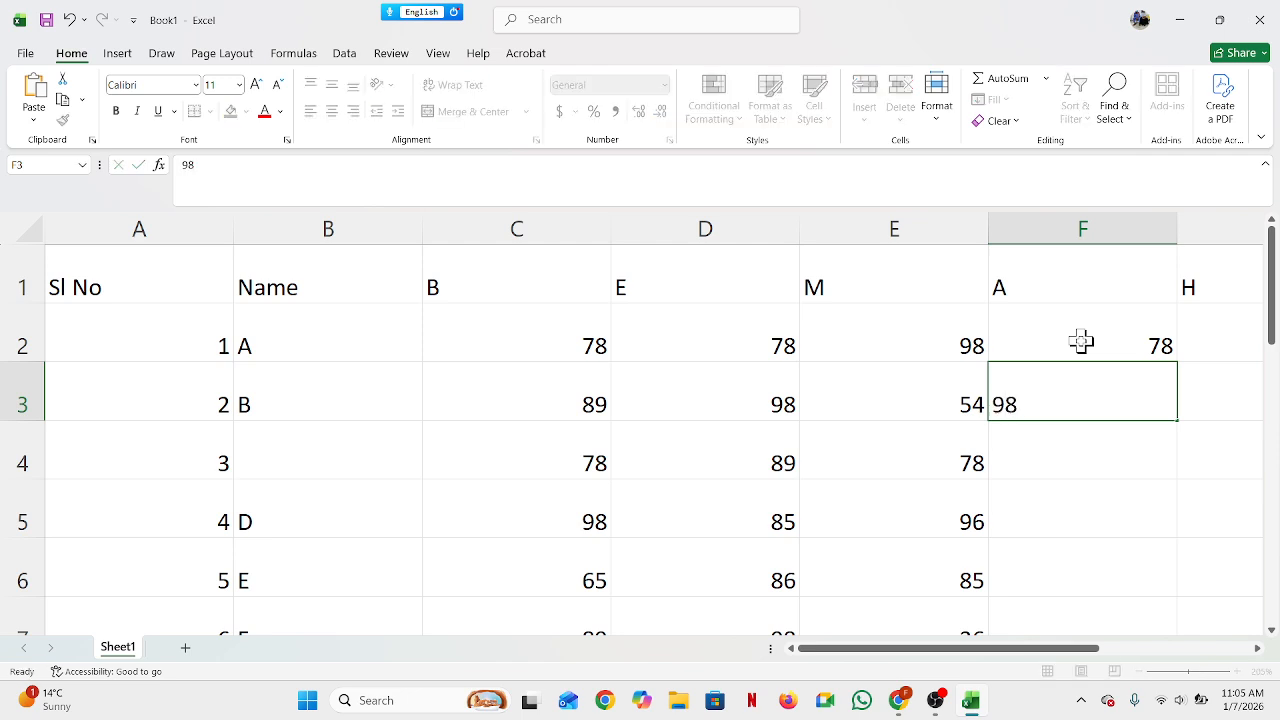
{"action": "key", "text": "Return"}
{"action": "type", "text": "68"}
{"action": "key", "text": "Return"}
{"action": "type", "text": "58"}
{"action": "key", "text": "Return"}
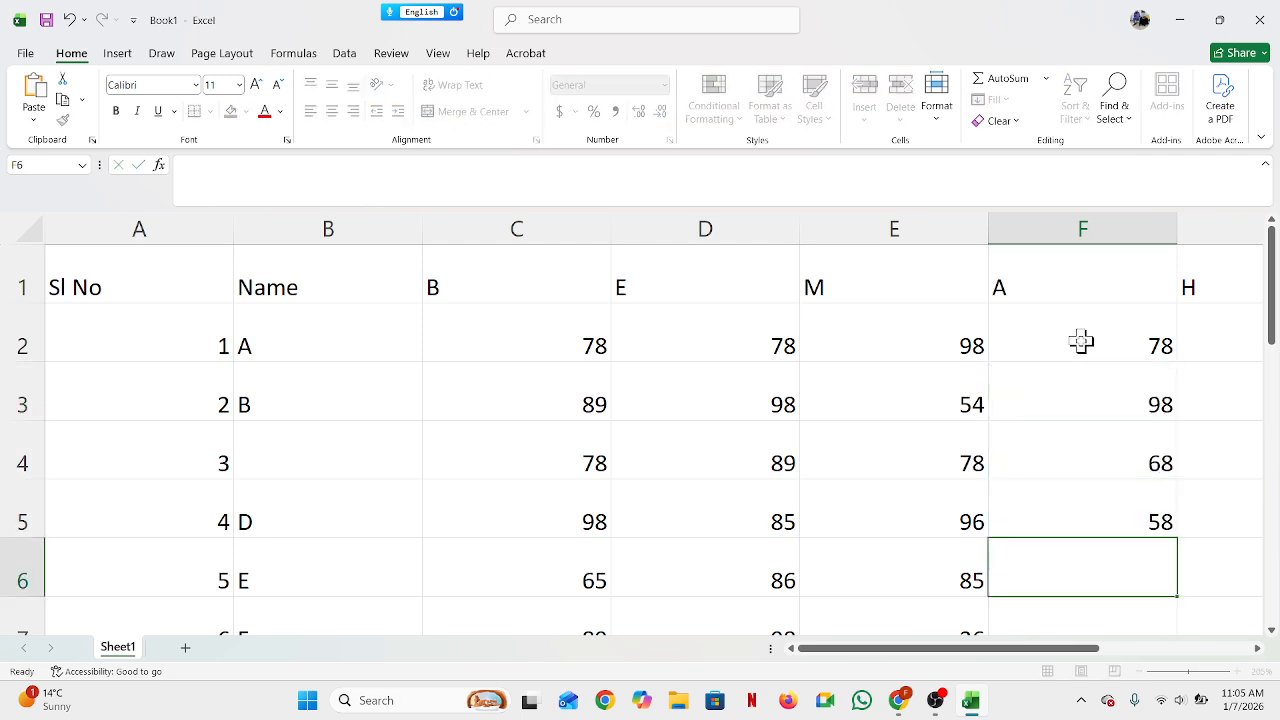
{"action": "type", "text": "45"}
{"action": "key", "text": "Return"}
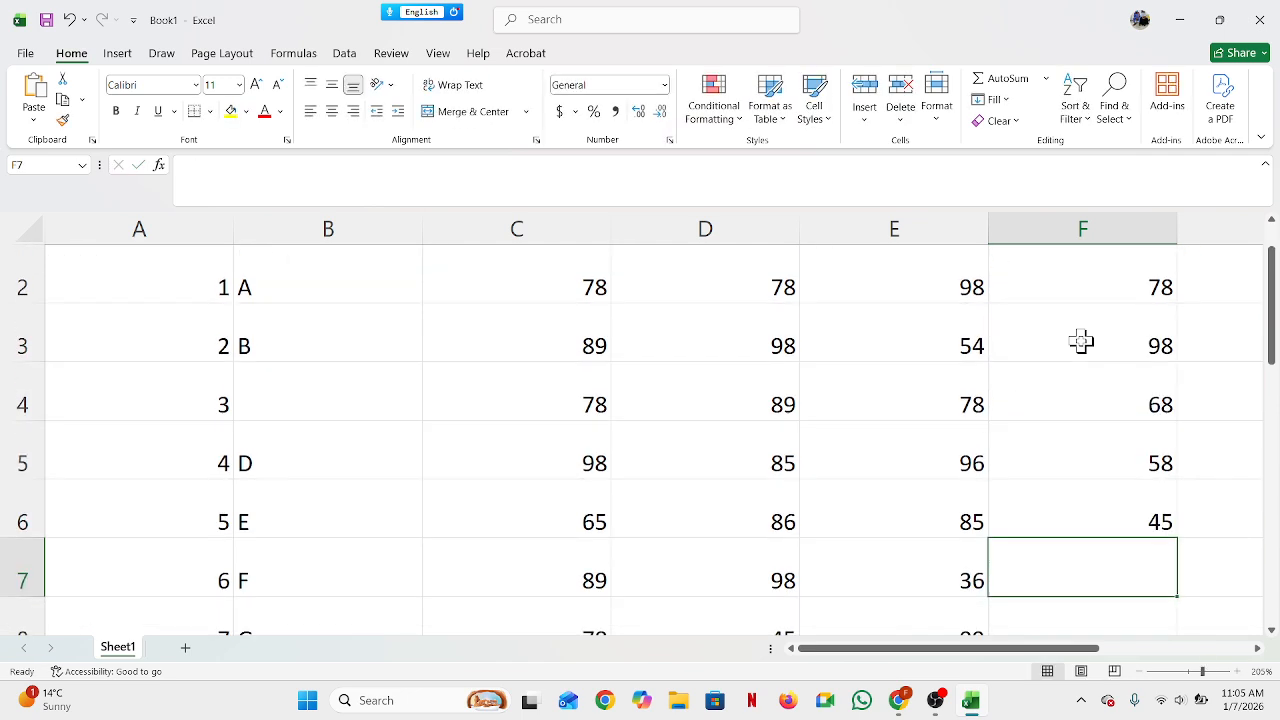
{"action": "type", "text": "78"}
{"action": "key", "text": "Return"}
{"action": "type", "text": "98"}
{"action": "key", "text": "Return"}
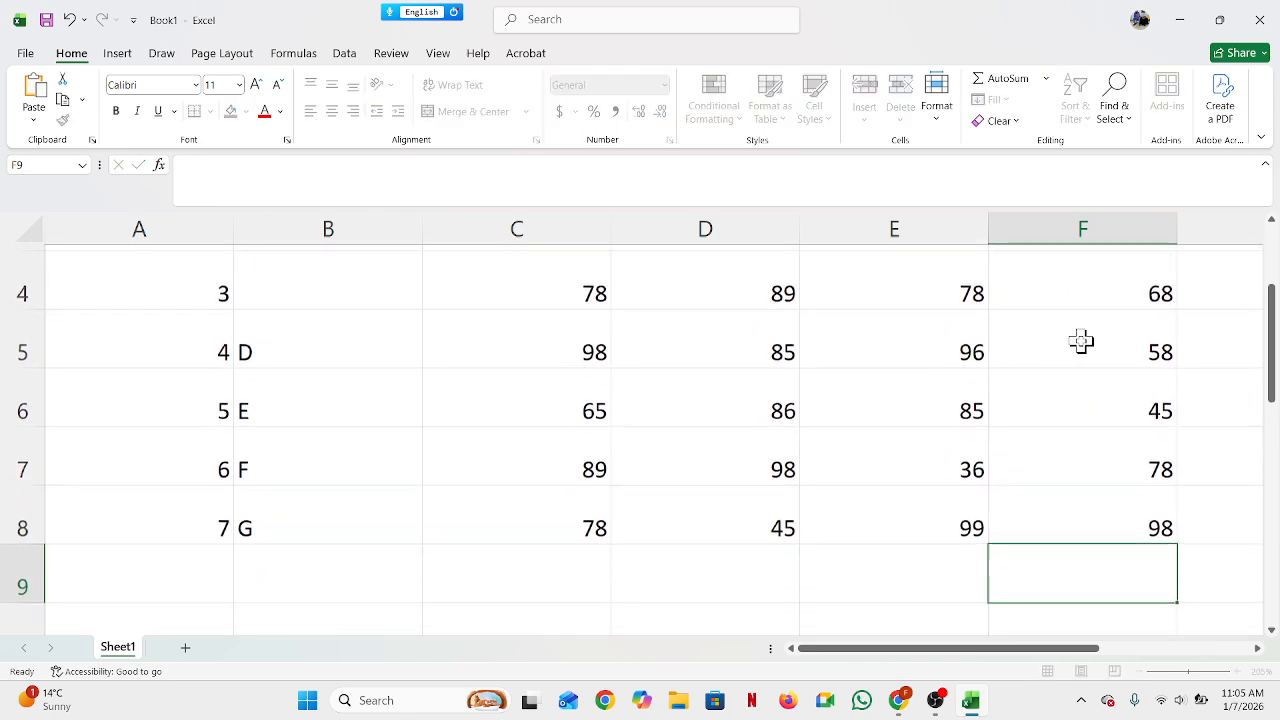
Step: Fill cells G2 to G8 under the header H with 78, 96, 85, 74, 85, 98 and 75
{"action": "scroll", "coordinate": [1082, 342], "scroll_direction": "up", "scroll_amount": 3}
{"action": "left_click", "coordinate": [1216, 318]}
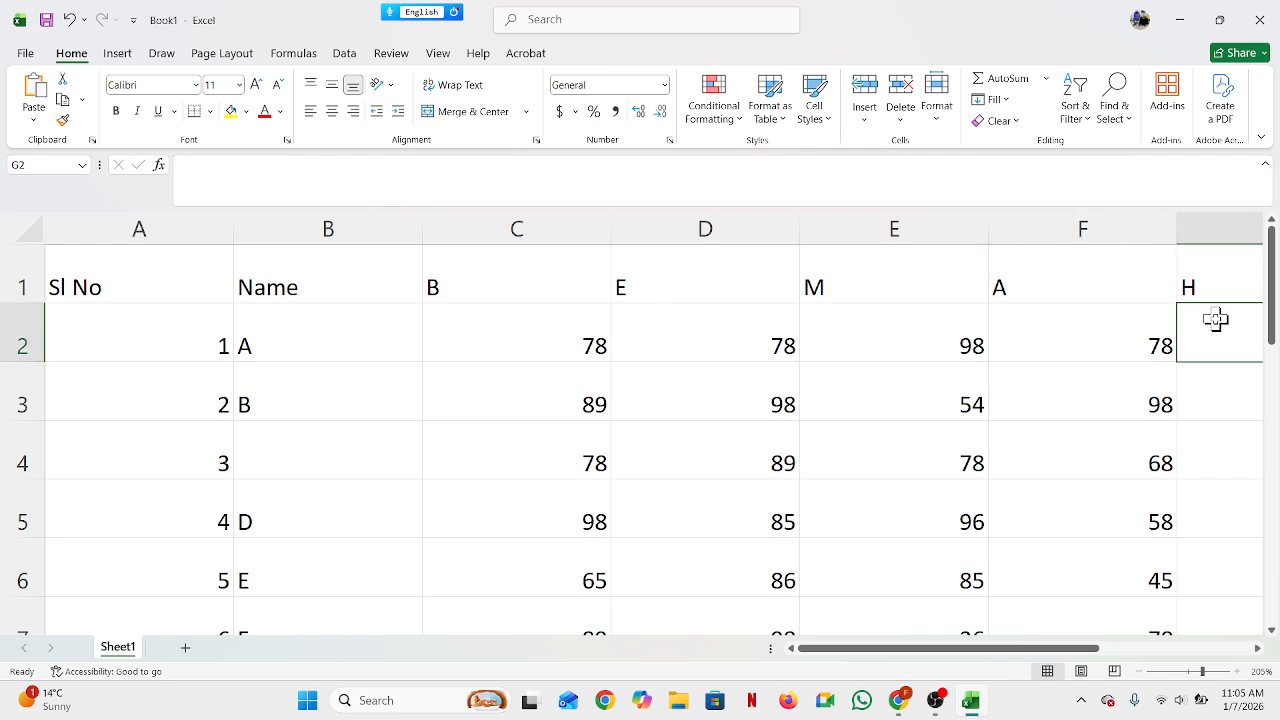
{"action": "type", "text": "78"}
{"action": "key", "text": "Return"}
{"action": "type", "text": "96"}
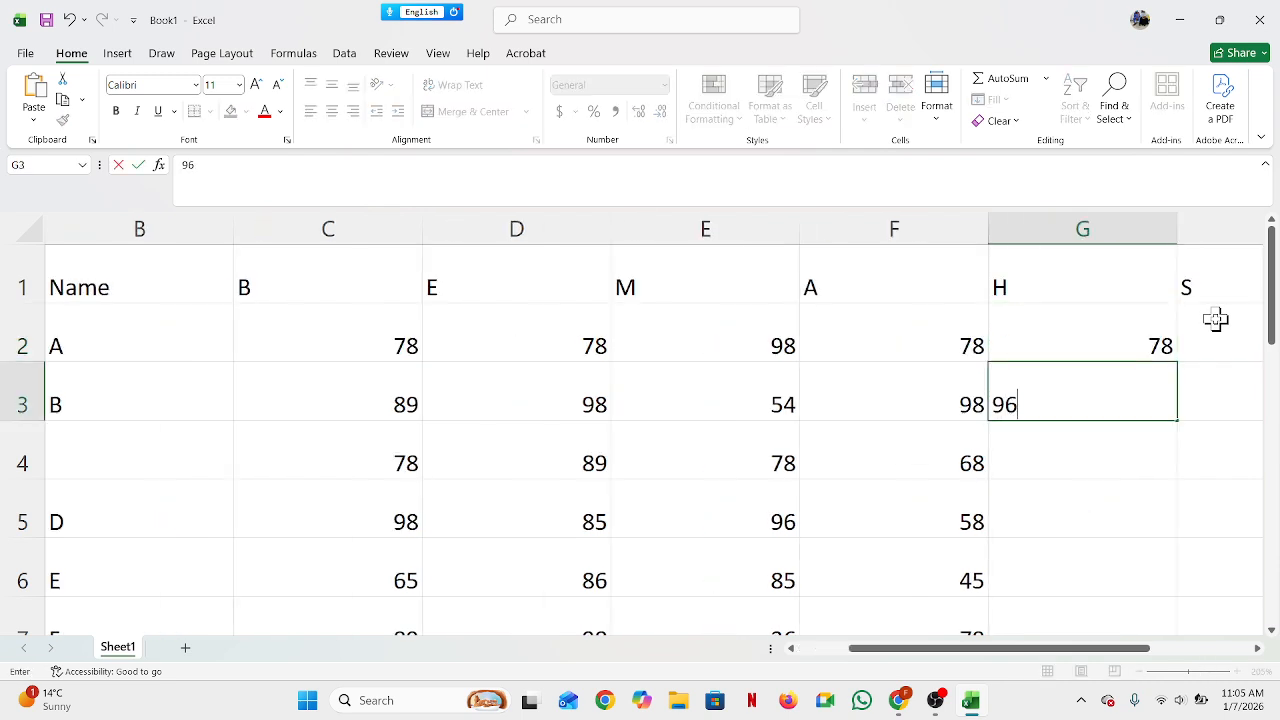
{"action": "key", "text": "Return"}
{"action": "type", "text": "85"}
{"action": "key", "text": "Return"}
{"action": "type", "text": "74"}
{"action": "key", "text": "Return"}
{"action": "type", "text": "85"}
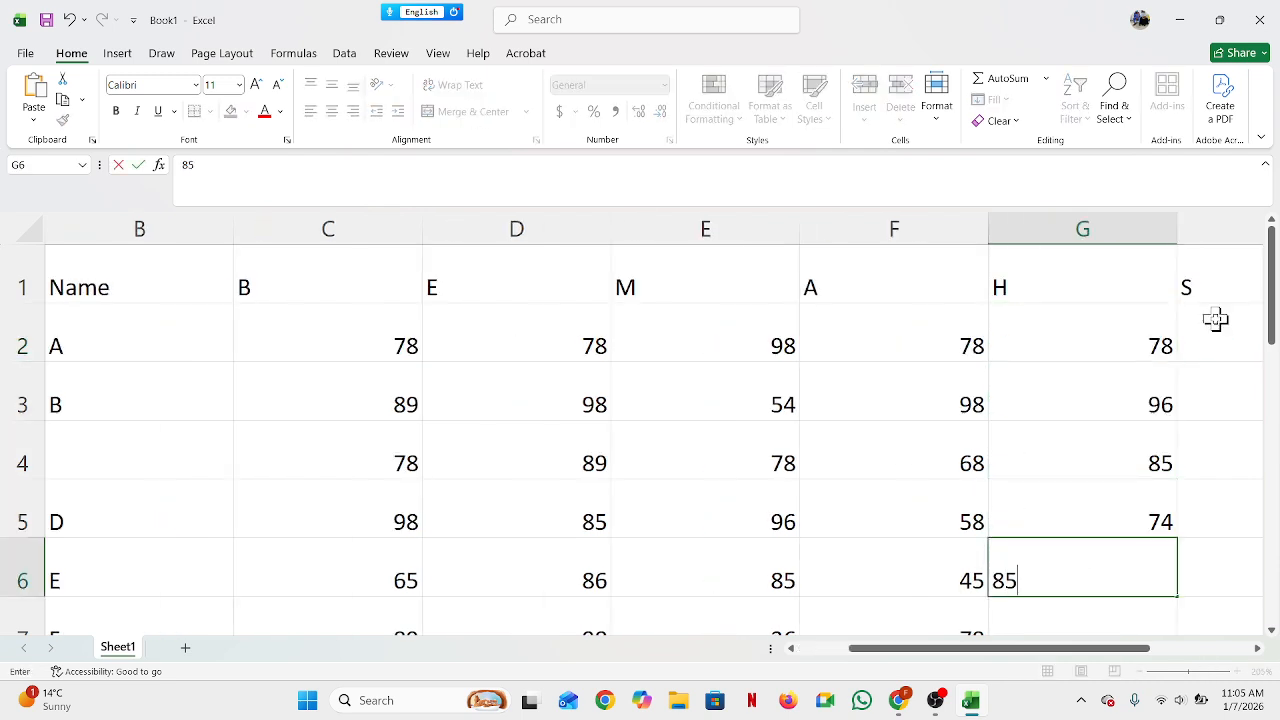
{"action": "key", "text": "Return"}
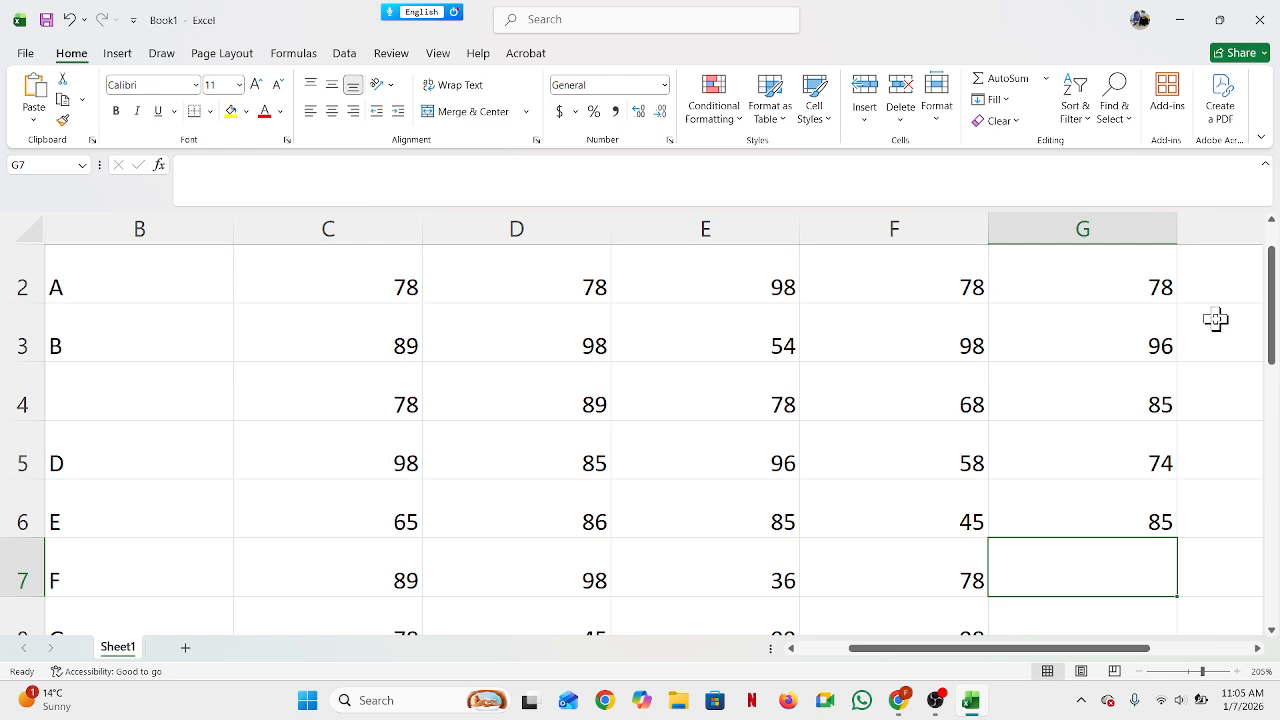
{"action": "type", "text": "98"}
{"action": "key", "text": "Return"}
{"action": "type", "text": "75"}
{"action": "key", "text": "Return"}
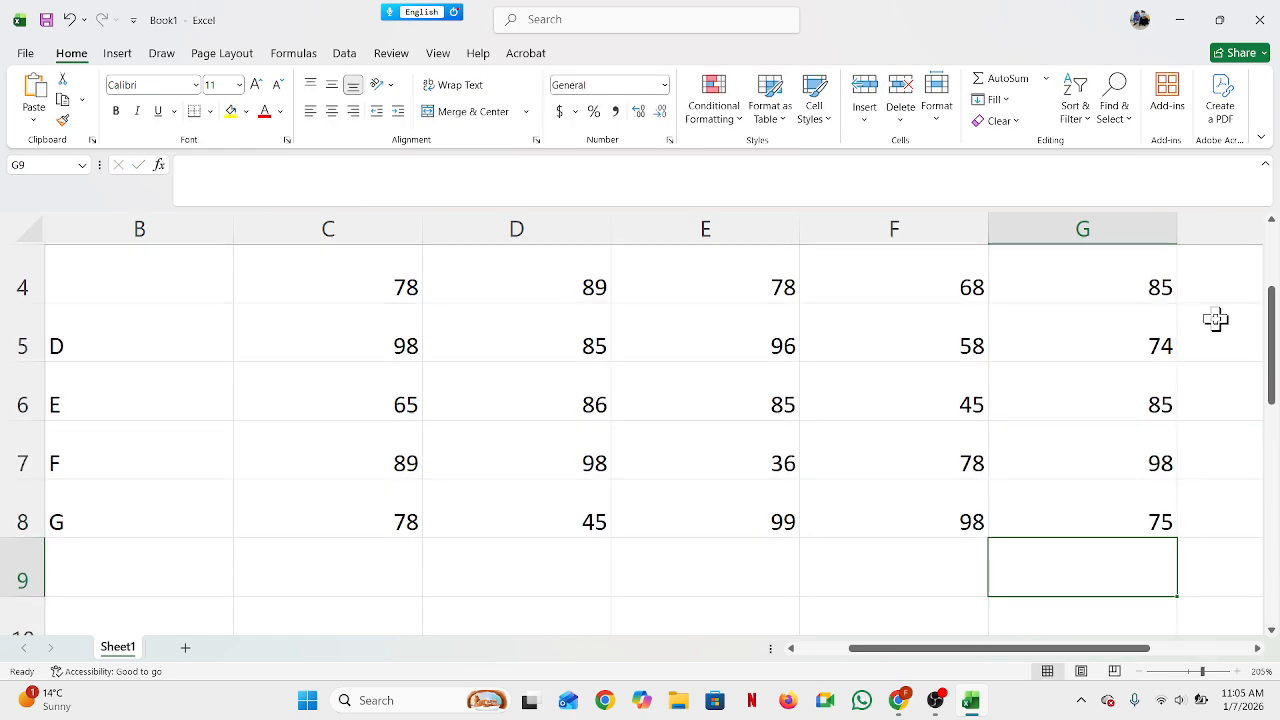
Step: Fill cells H2 to H8 under the header S with 78, 98, 78, 75, 74, 74 and 79
{"action": "scroll", "coordinate": [1215, 318], "scroll_direction": "up", "scroll_amount": 2}
{"action": "left_click", "coordinate": [1209, 337]}
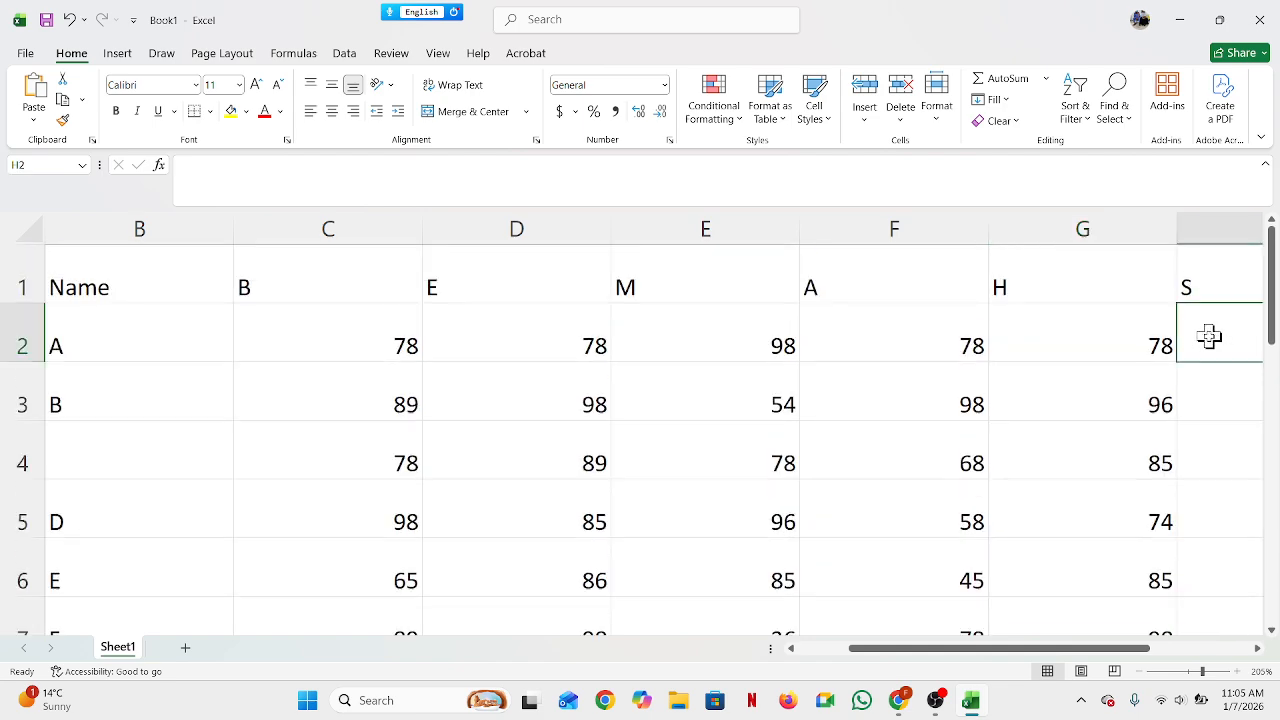
{"action": "type", "text": "78"}
{"action": "key", "text": "Return"}
{"action": "type", "text": "98"}
{"action": "key", "text": "Return"}
{"action": "type", "text": "78"}
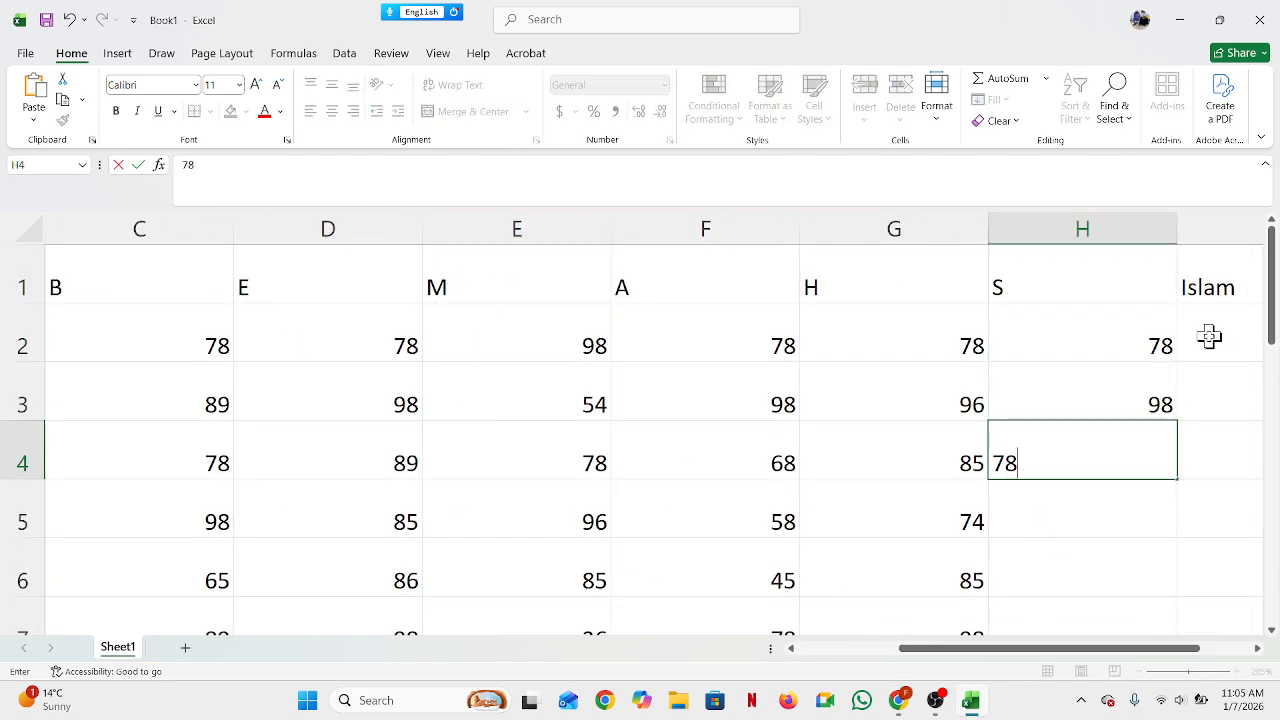
{"action": "key", "text": "Return"}
{"action": "type", "text": "75"}
{"action": "key", "text": "Return"}
{"action": "type", "text": "74"}
{"action": "key", "text": "Return"}
{"action": "type", "text": "74"}
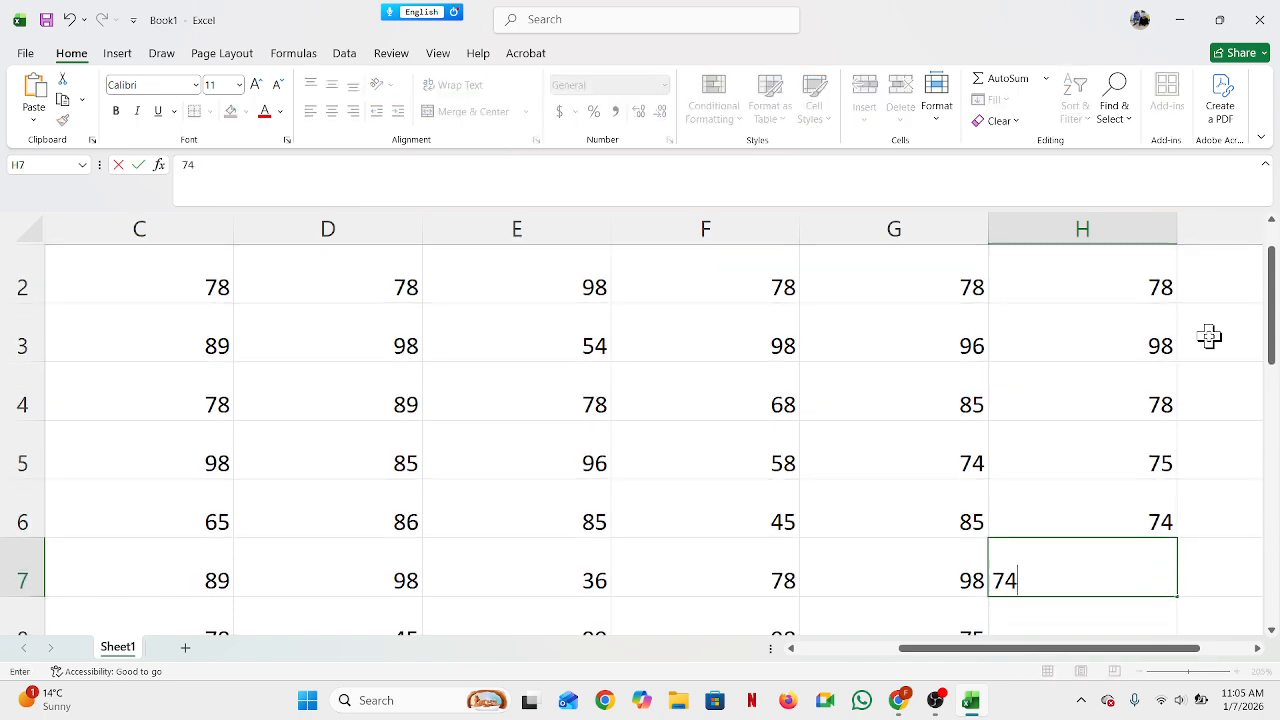
{"action": "key", "text": "Return"}
{"action": "type", "text": "79"}
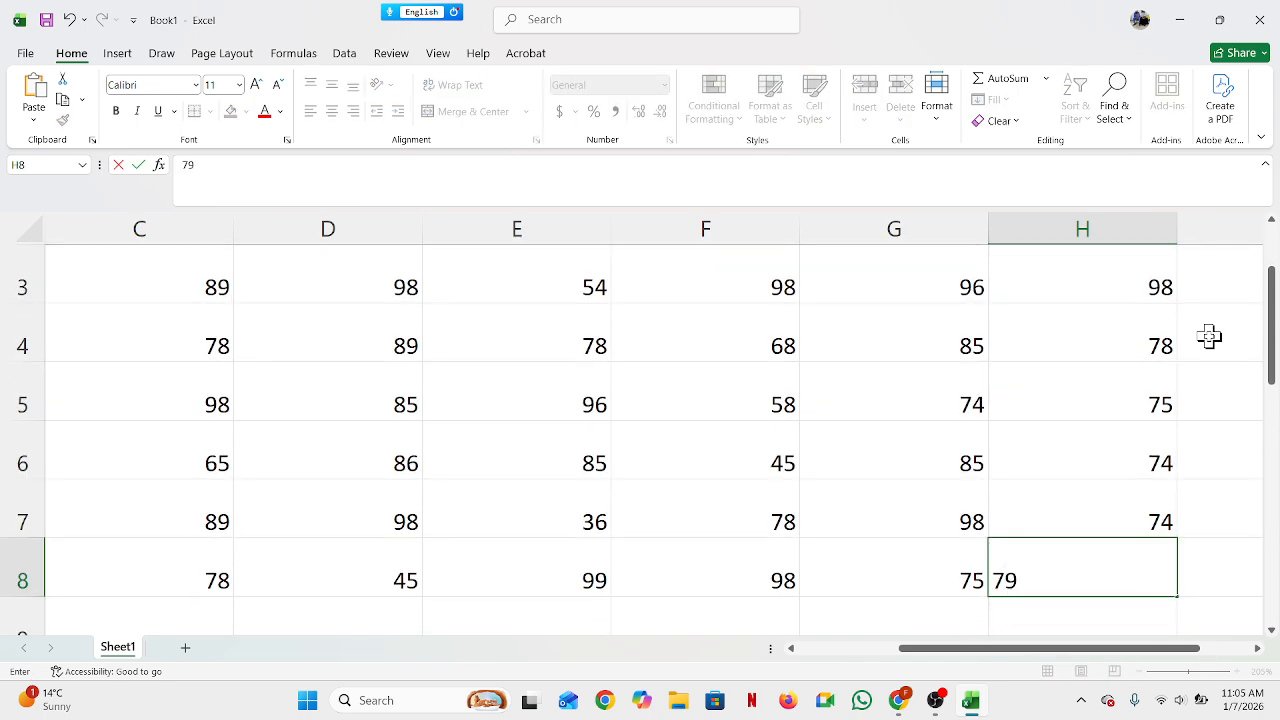
{"action": "key", "text": "BackSpace"}
{"action": "key", "text": "BackSpace"}
Step: Fill cells I2 to I8 under the header Islam with 78, 98, 74, 87, 96, 85 and 74
{"action": "scroll", "coordinate": [1209, 337], "scroll_direction": "up", "scroll_amount": 1}
{"action": "left_click", "coordinate": [1208, 338]}
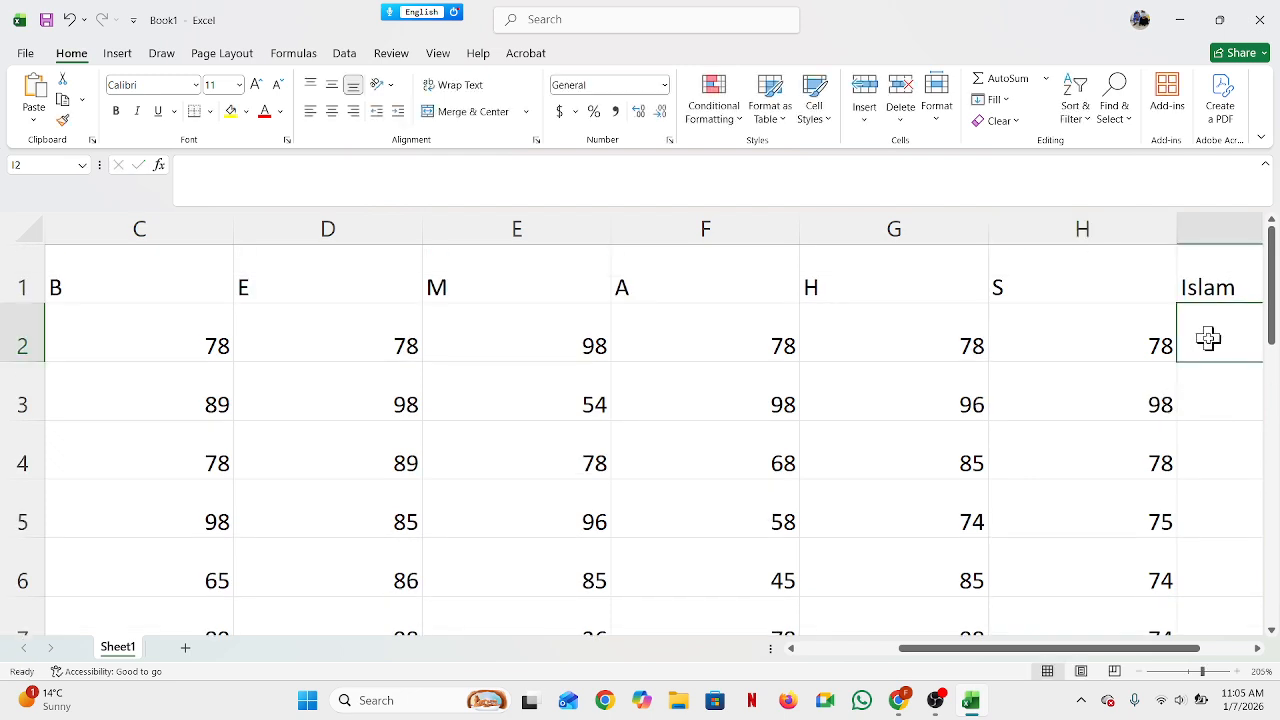
{"action": "type", "text": "78"}
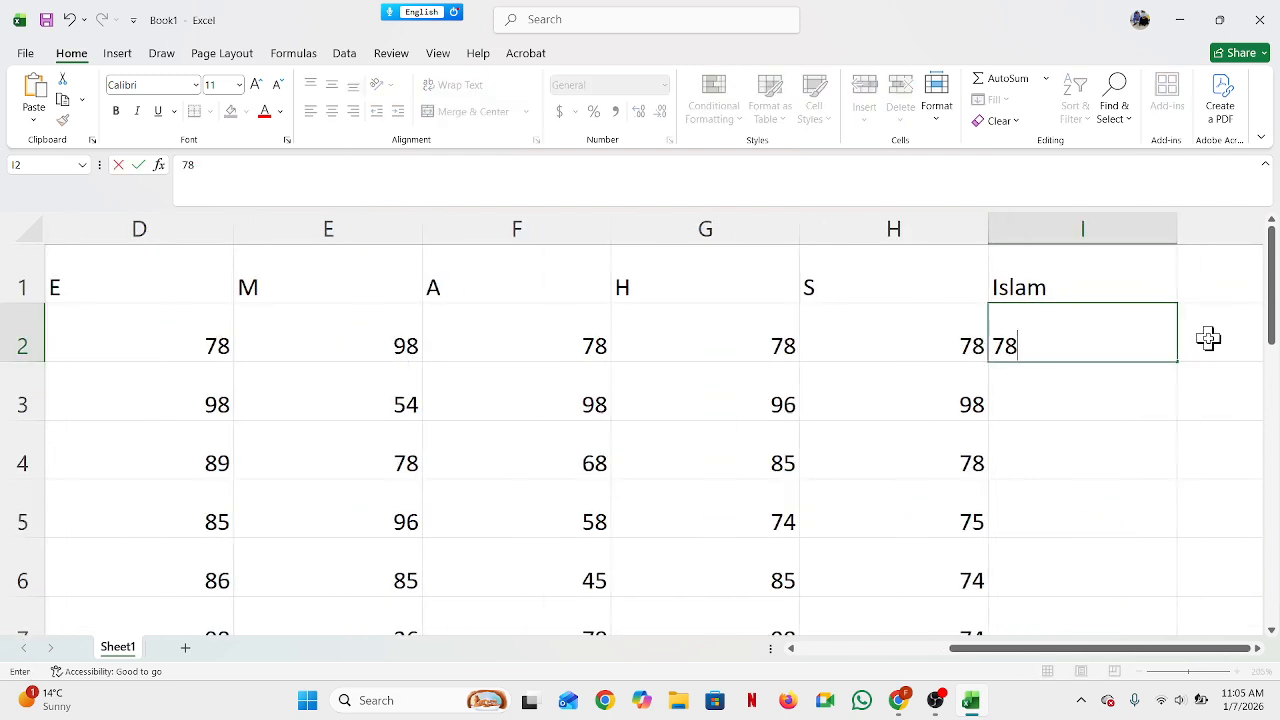
{"action": "key", "text": "Return"}
{"action": "type", "text": "98"}
{"action": "key", "text": "Return"}
{"action": "type", "text": "74"}
{"action": "key", "text": "Return"}
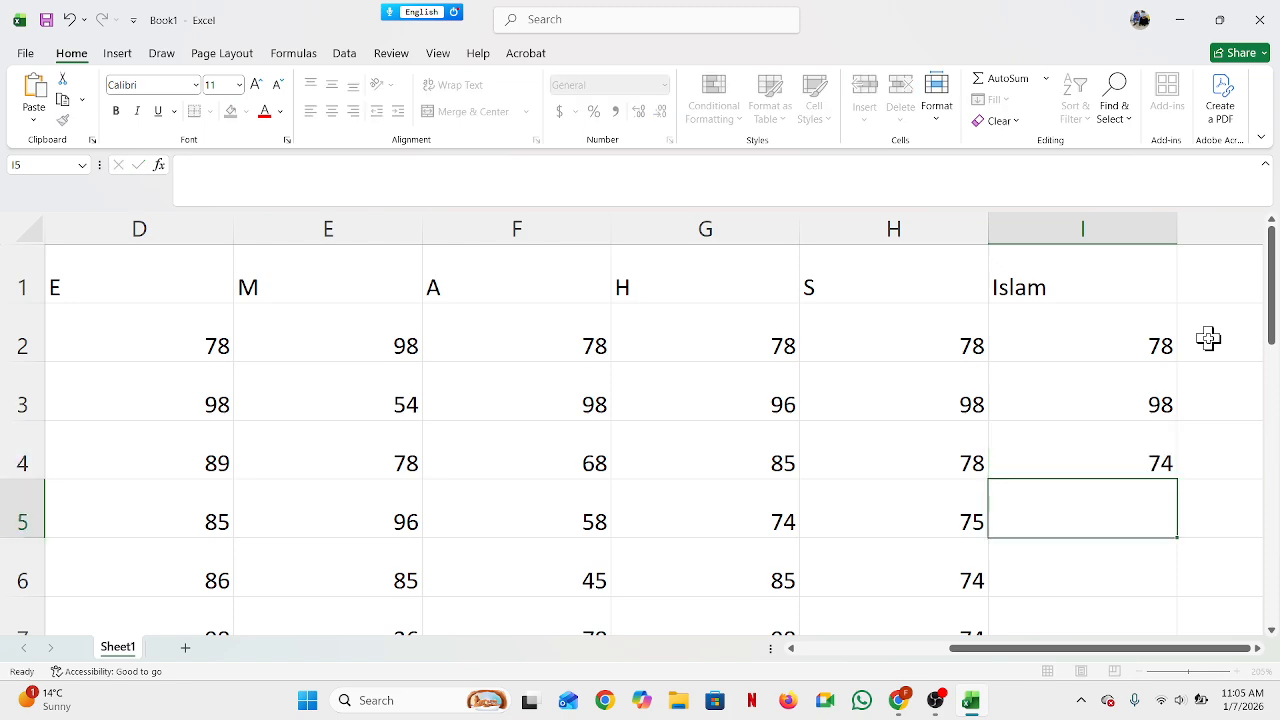
{"action": "type", "text": "87"}
{"action": "key", "text": "Return"}
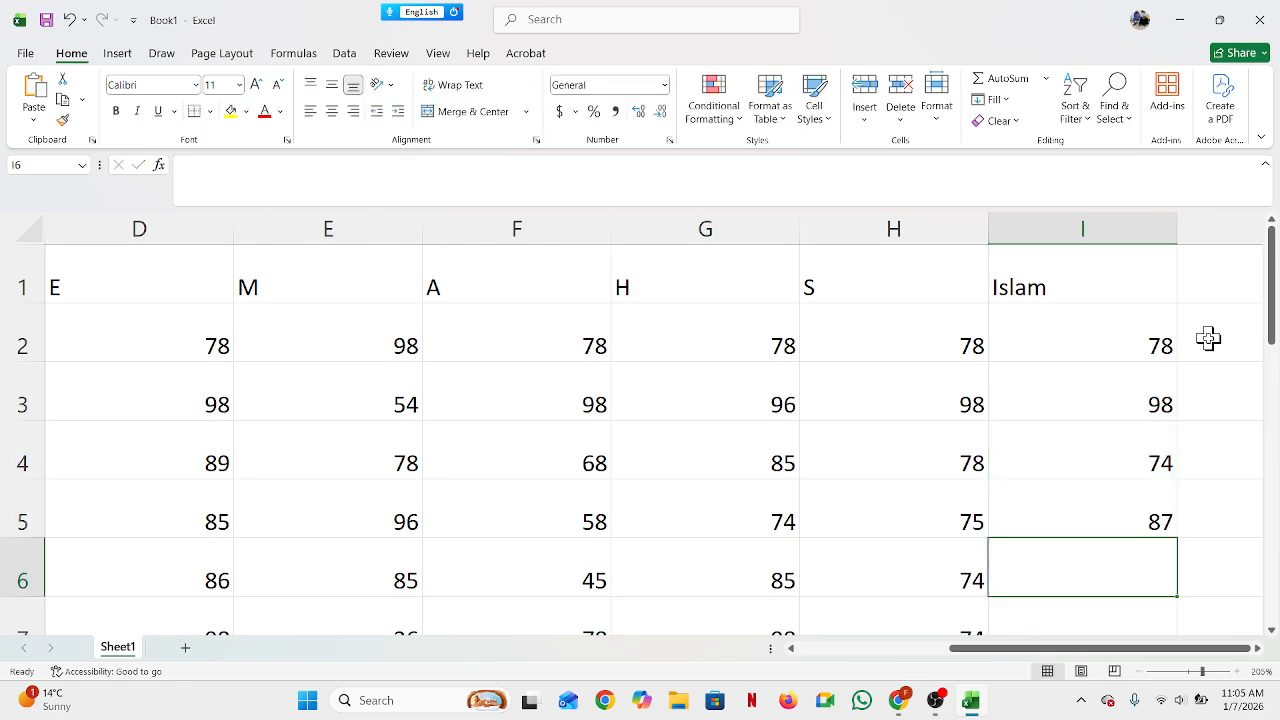
{"action": "type", "text": "96"}
{"action": "key", "text": "Return"}
{"action": "type", "text": "85"}
{"action": "key", "text": "Return"}
{"action": "type", "text": "74"}
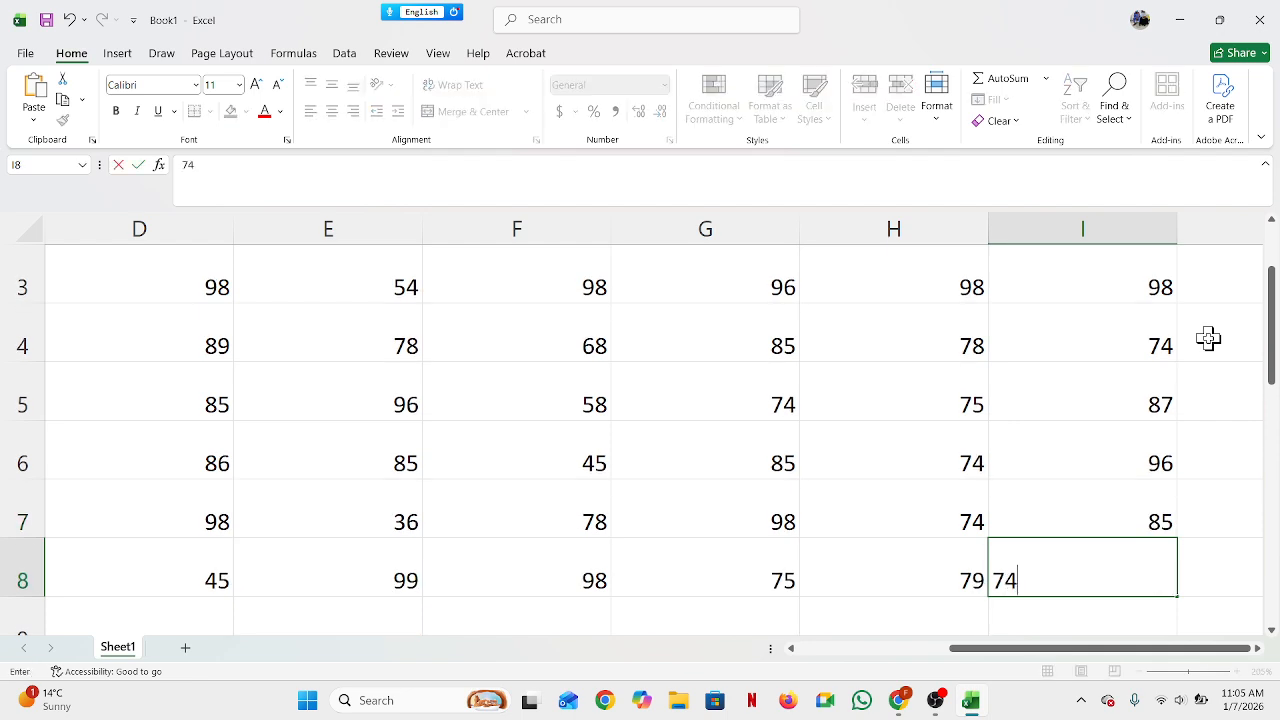
{"action": "key", "text": "Return"}
Step: AutoFit the widths of columns A through I to their contents
{"action": "scroll", "coordinate": [1208, 338], "scroll_direction": "up", "scroll_amount": 1}
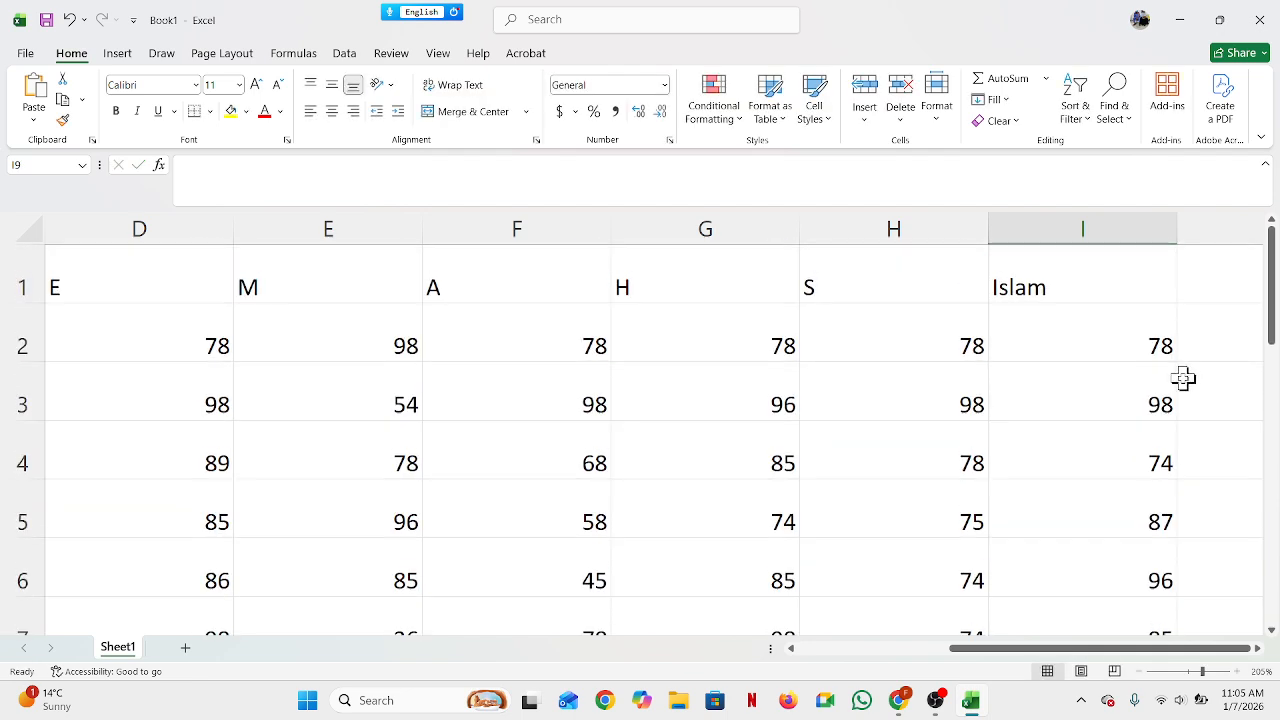
{"action": "left_click", "coordinate": [1258, 278]}
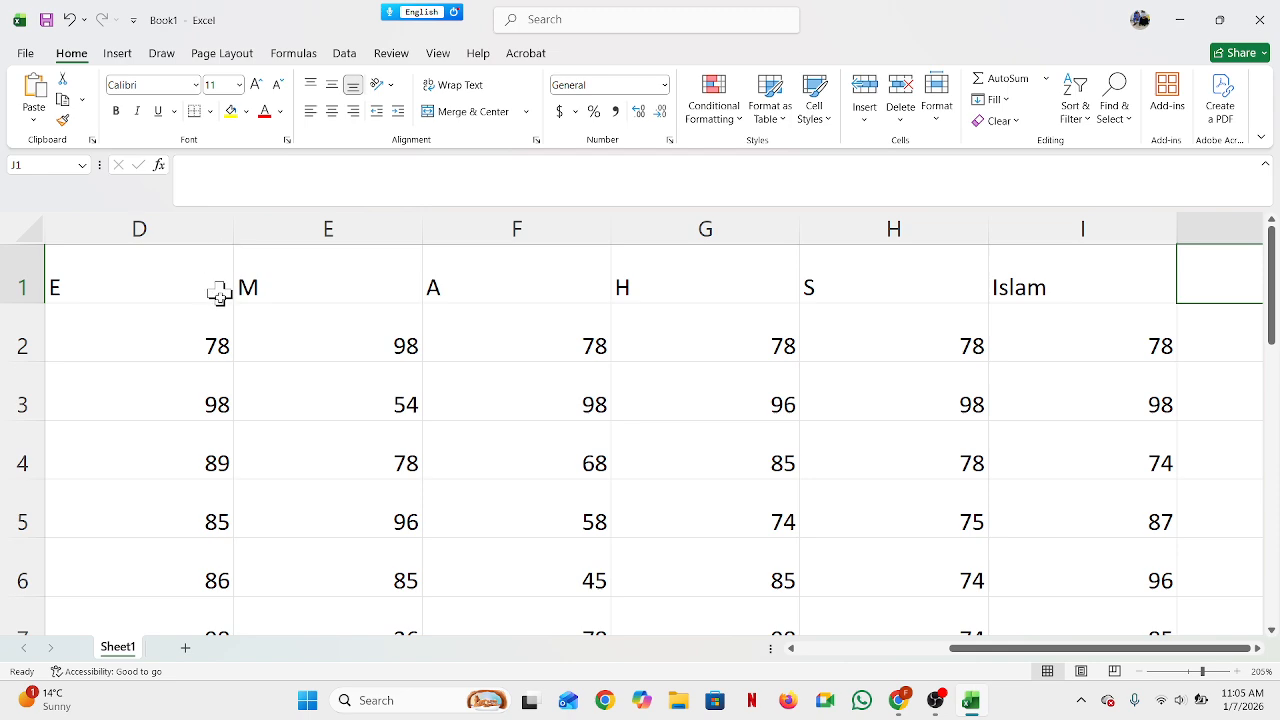
{"action": "left_click_drag", "start_coordinate": [978, 650], "coordinate": [751, 640]}
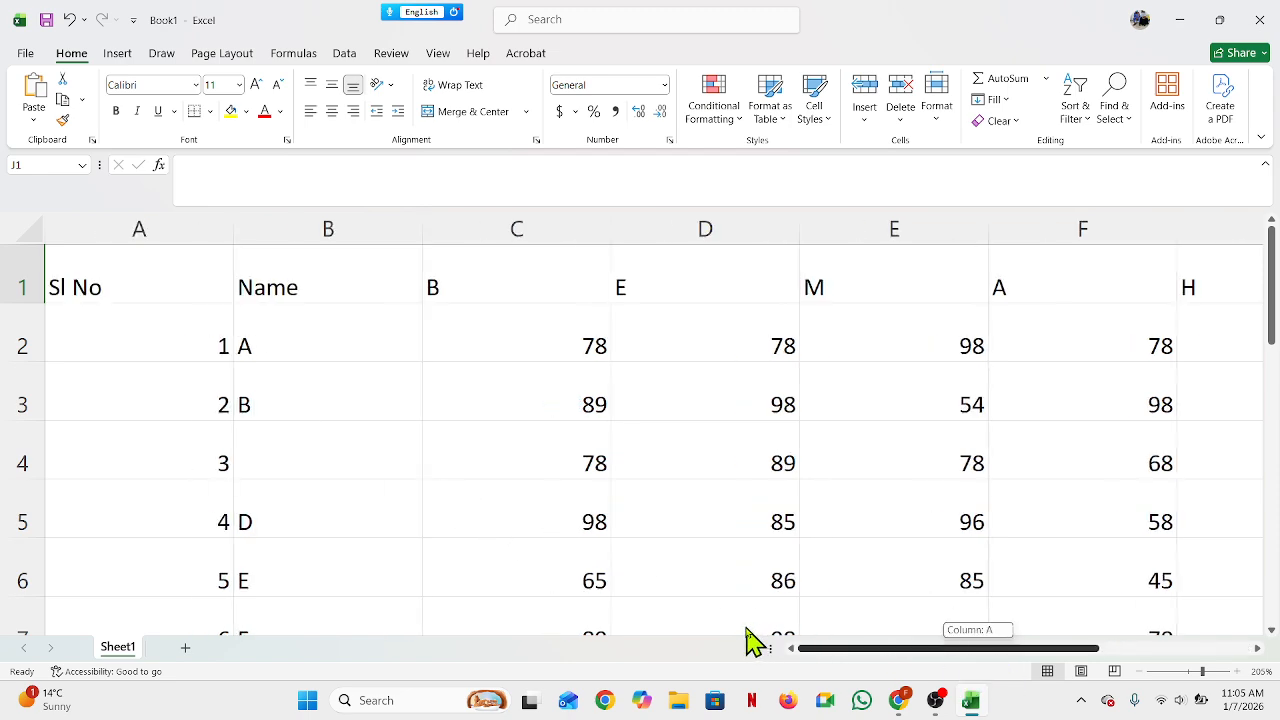
{"action": "left_click", "coordinate": [155, 284]}
{"action": "double_click", "coordinate": [234, 232]}
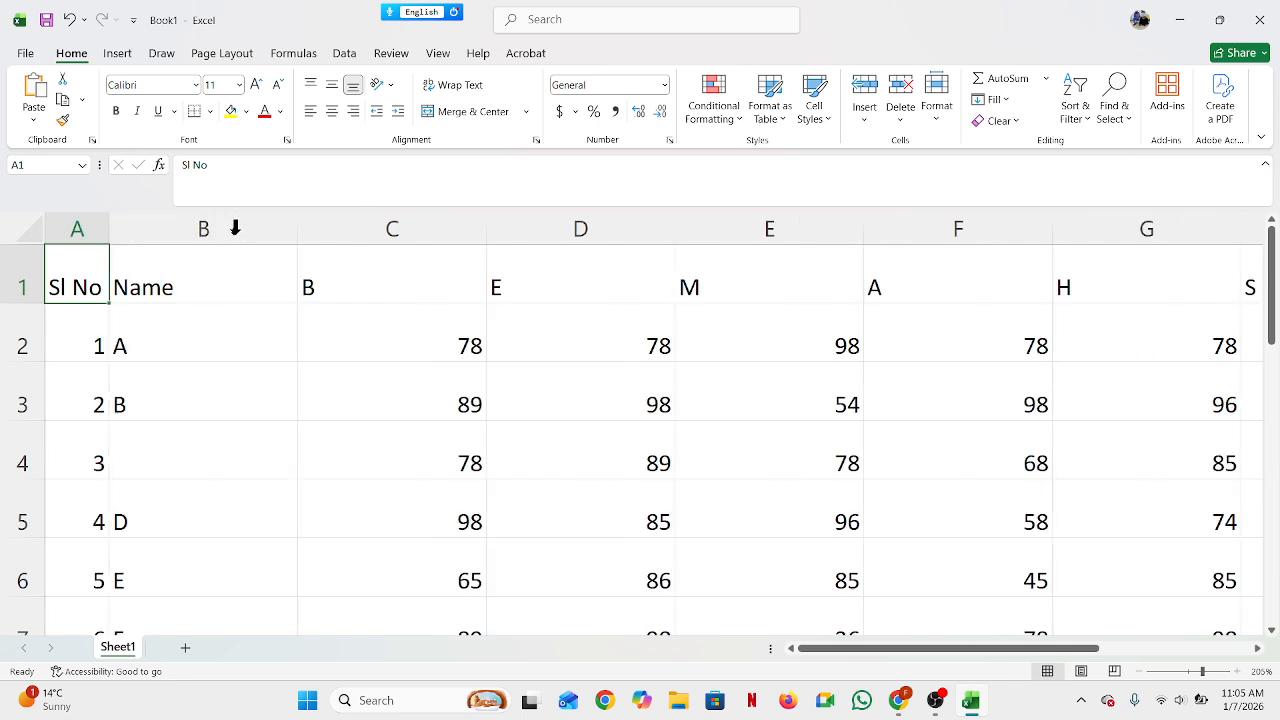
{"action": "double_click", "coordinate": [298, 229]}
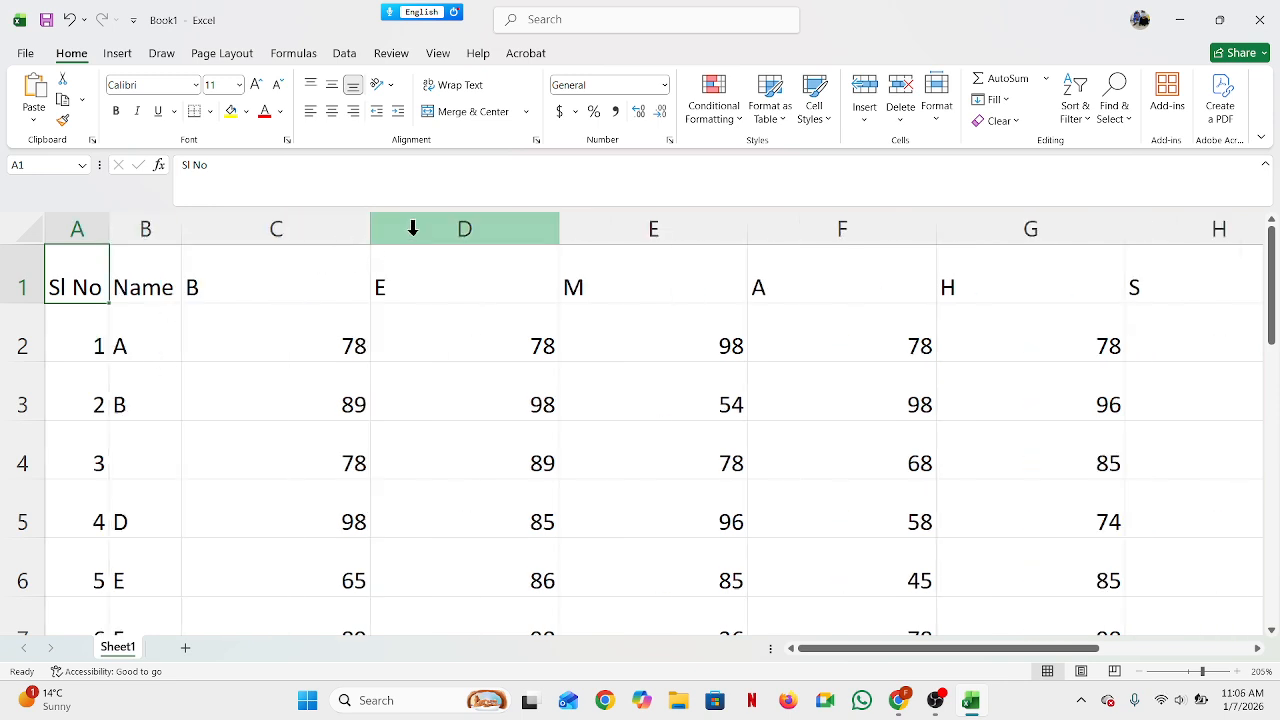
{"action": "double_click", "coordinate": [368, 228]}
{"action": "double_click", "coordinate": [408, 229]}
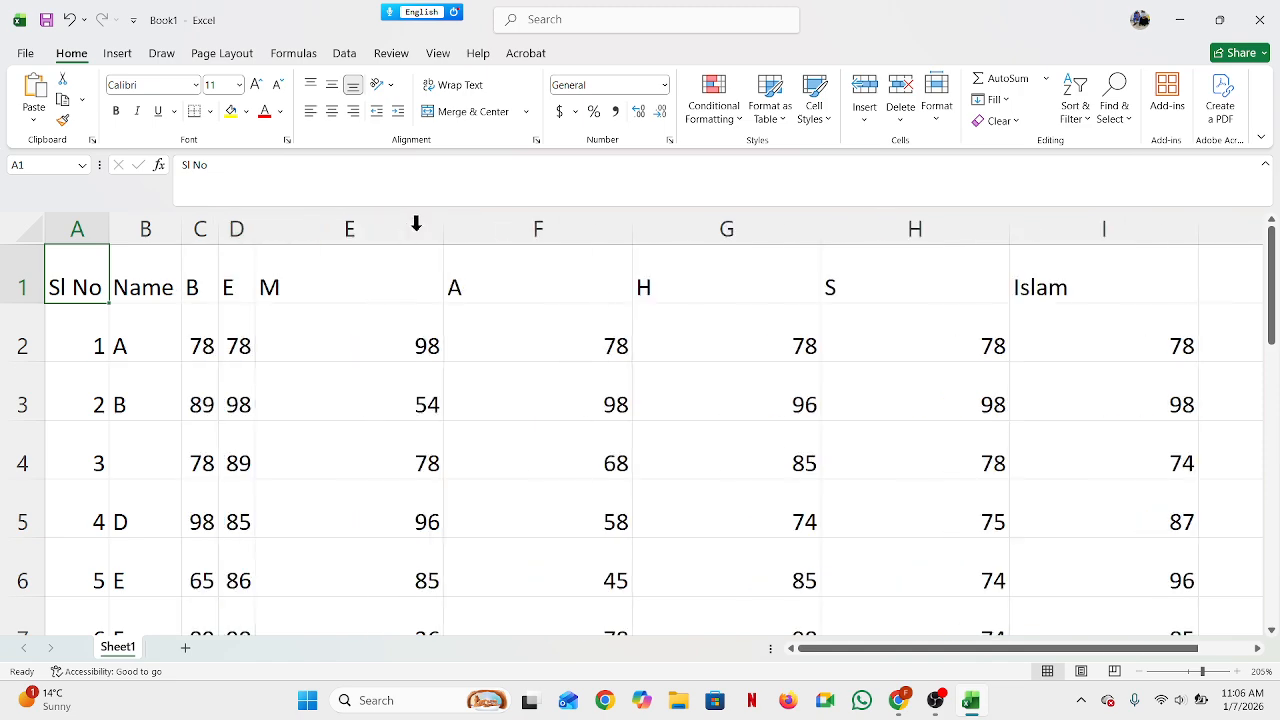
{"action": "left_click", "coordinate": [430, 228]}
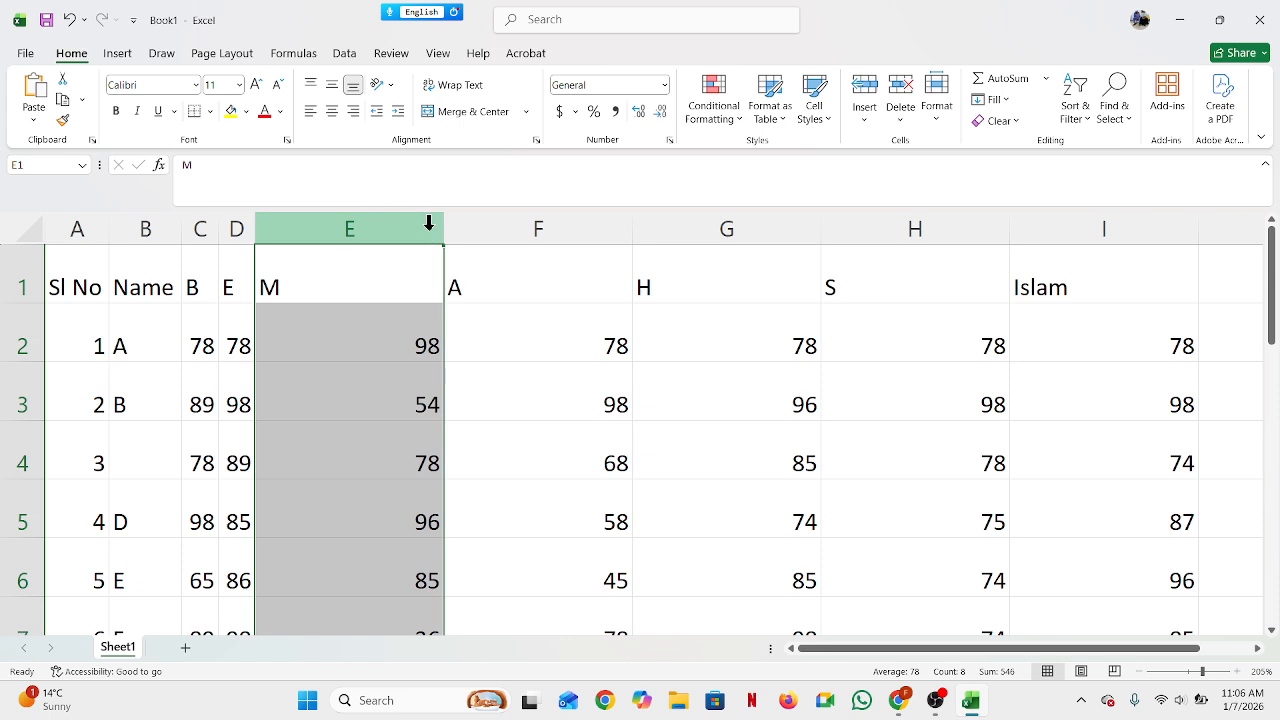
{"action": "double_click", "coordinate": [443, 228]}
{"action": "double_click", "coordinate": [481, 228]}
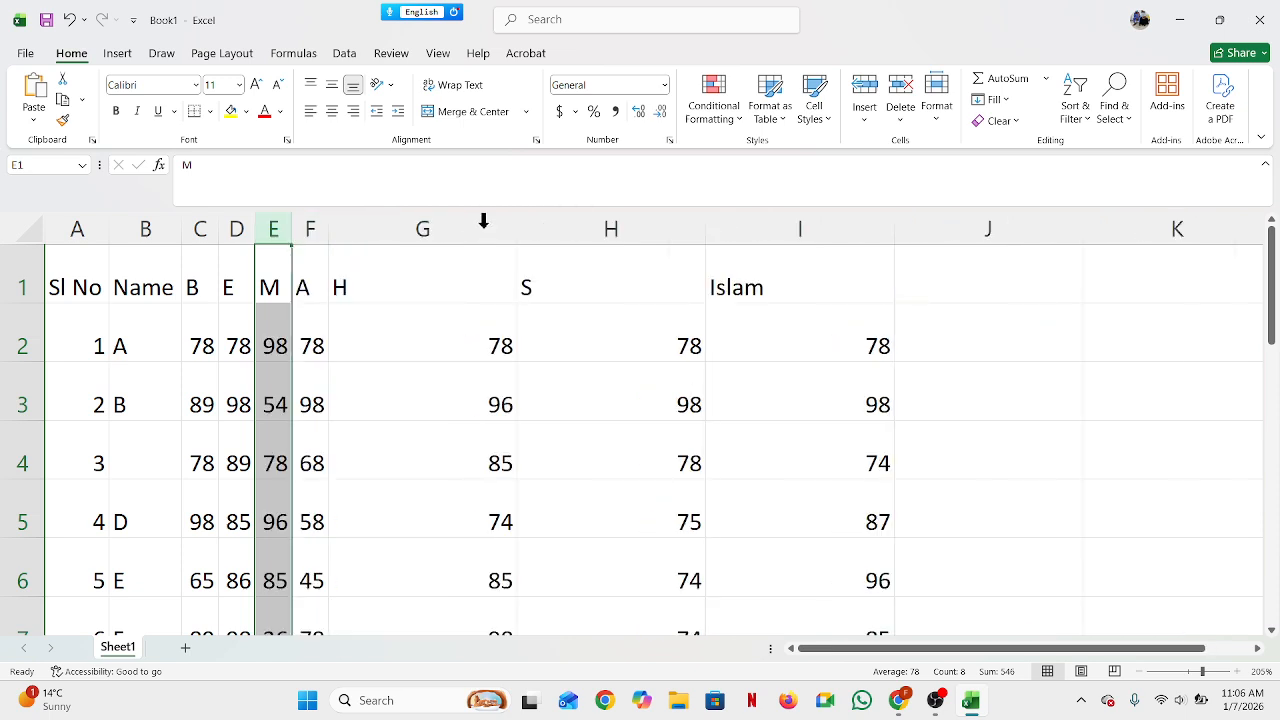
{"action": "double_click", "coordinate": [516, 228]}
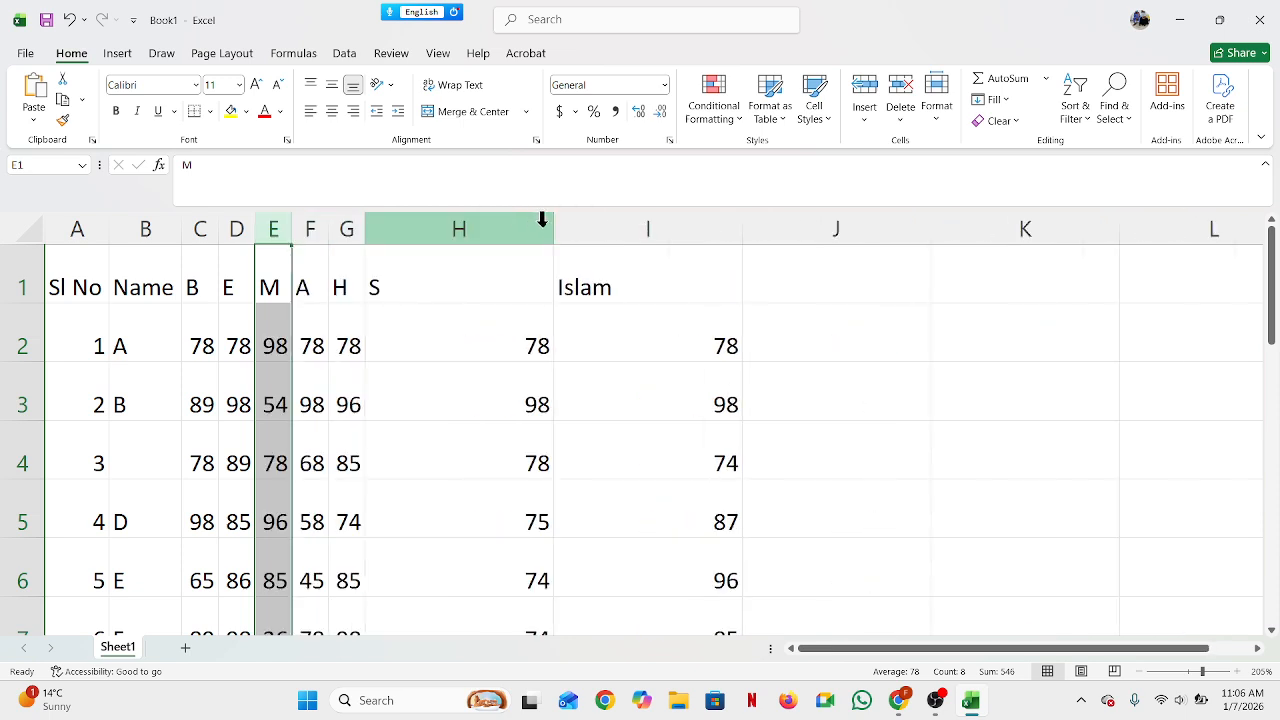
{"action": "double_click", "coordinate": [552, 228]}
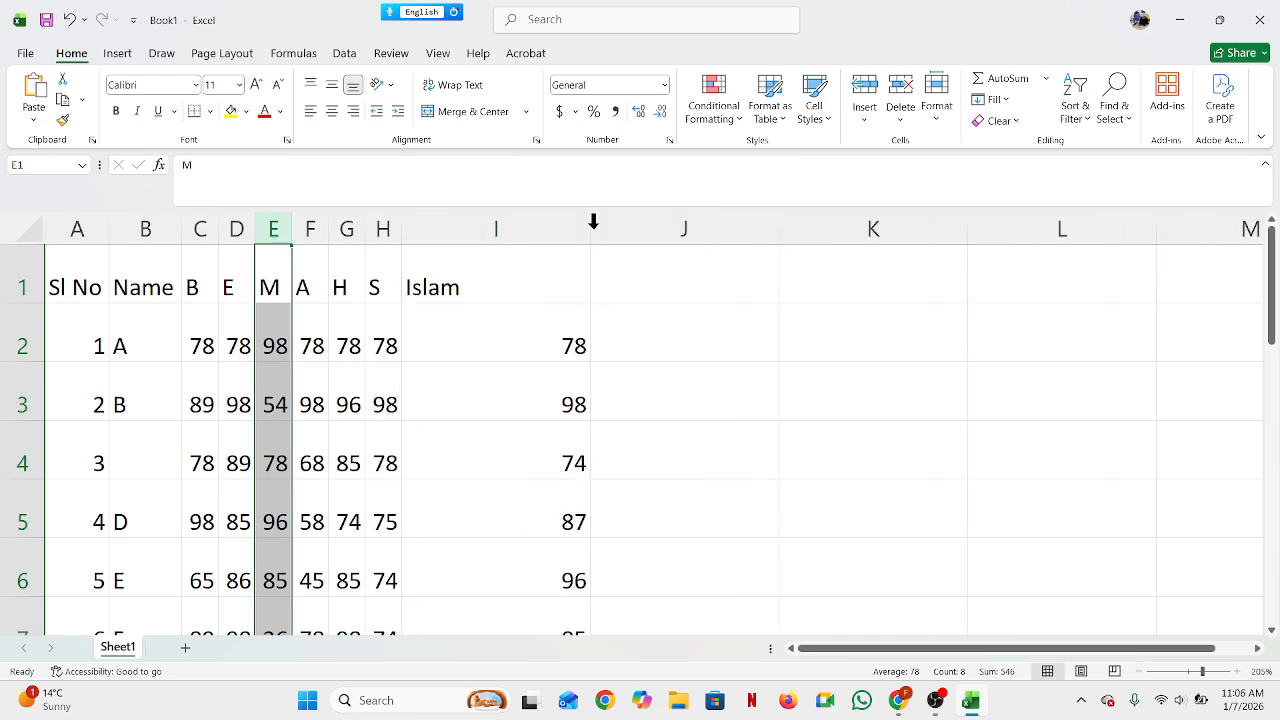
{"action": "double_click", "coordinate": [591, 228]}
{"action": "left_click", "coordinate": [563, 323]}
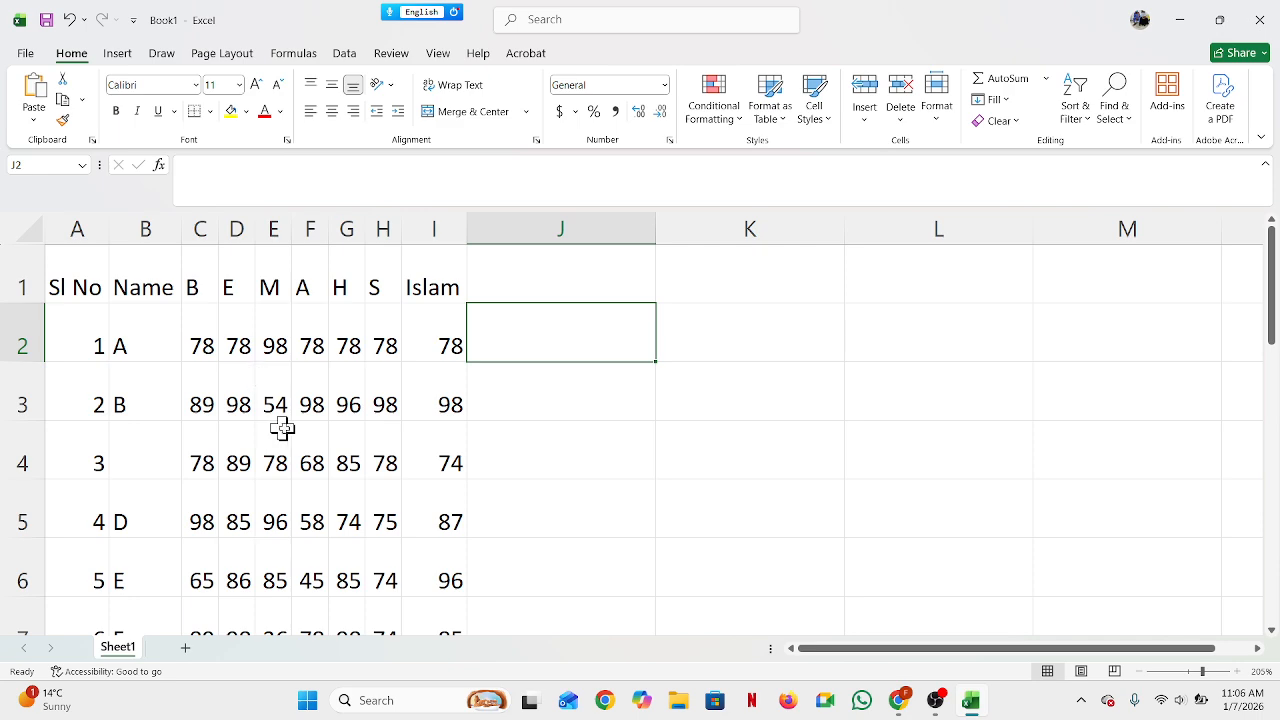
Step: AutoFit the heights of rows 1 through 8 to their contents
{"action": "scroll", "coordinate": [285, 428], "scroll_direction": "down", "scroll_amount": 1}
{"action": "scroll", "coordinate": [288, 428], "scroll_direction": "up", "scroll_amount": 1}
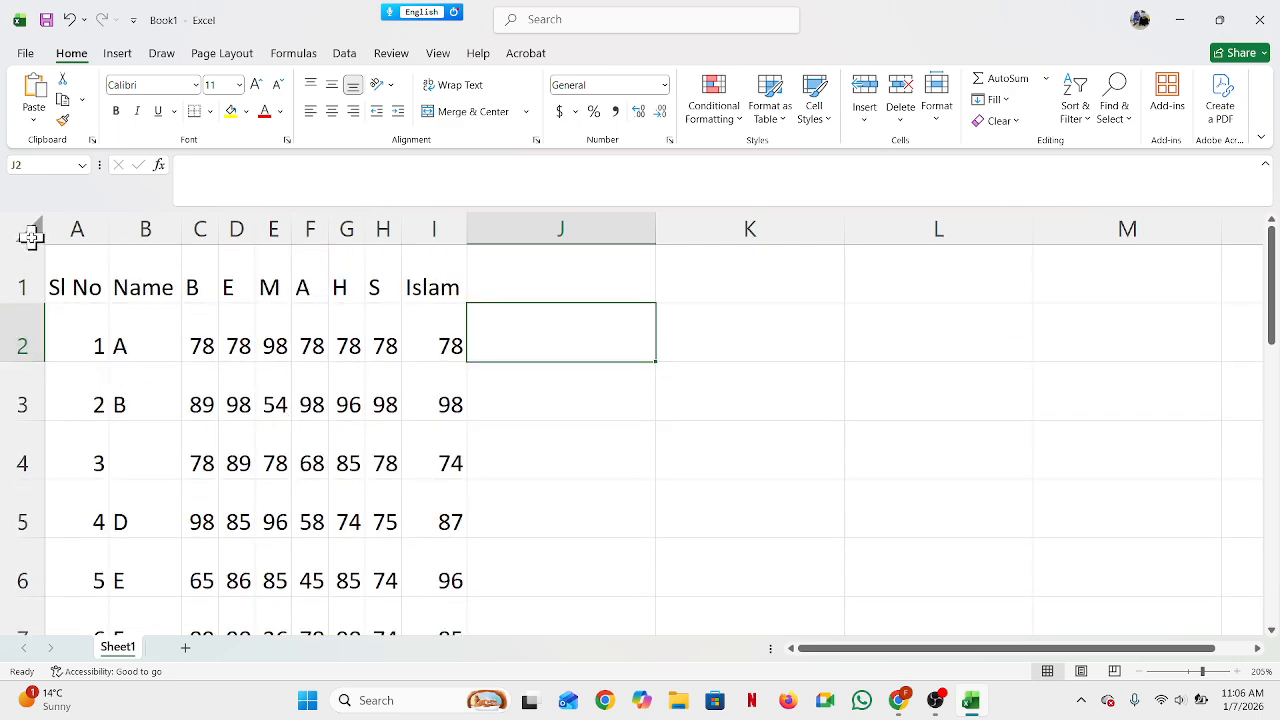
{"action": "double_click", "coordinate": [32, 302]}
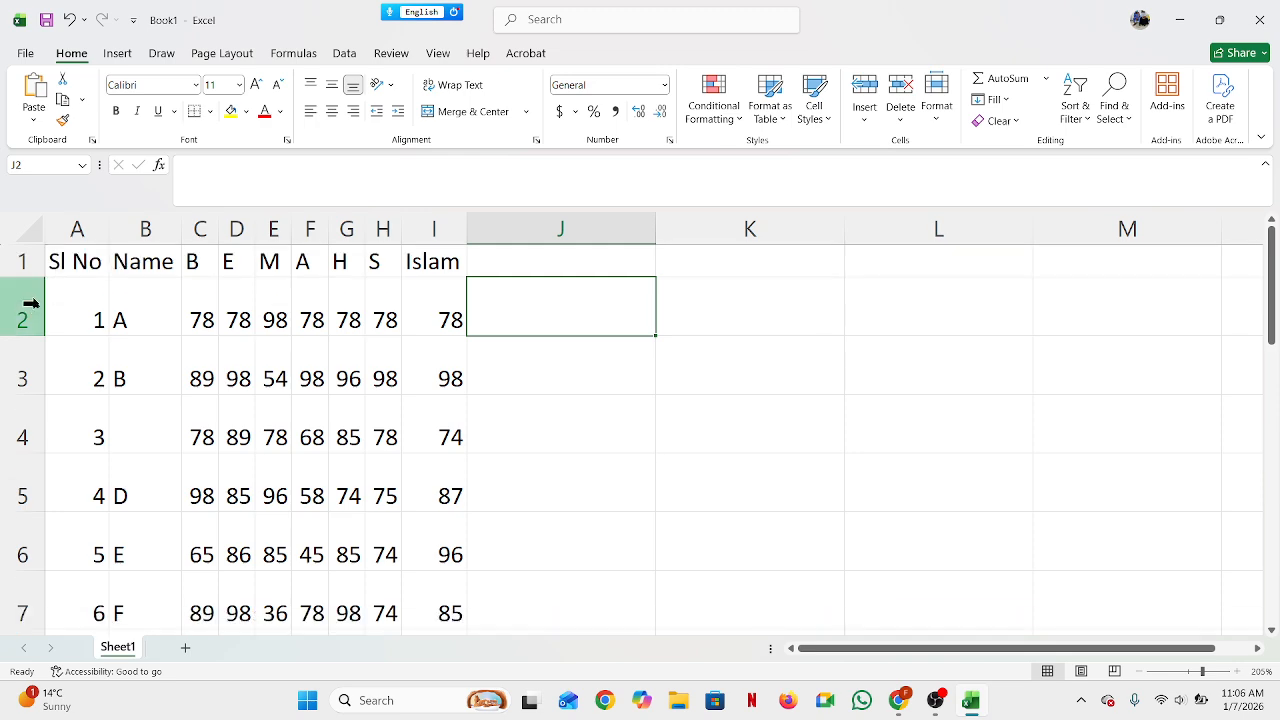
{"action": "double_click", "coordinate": [36, 335]}
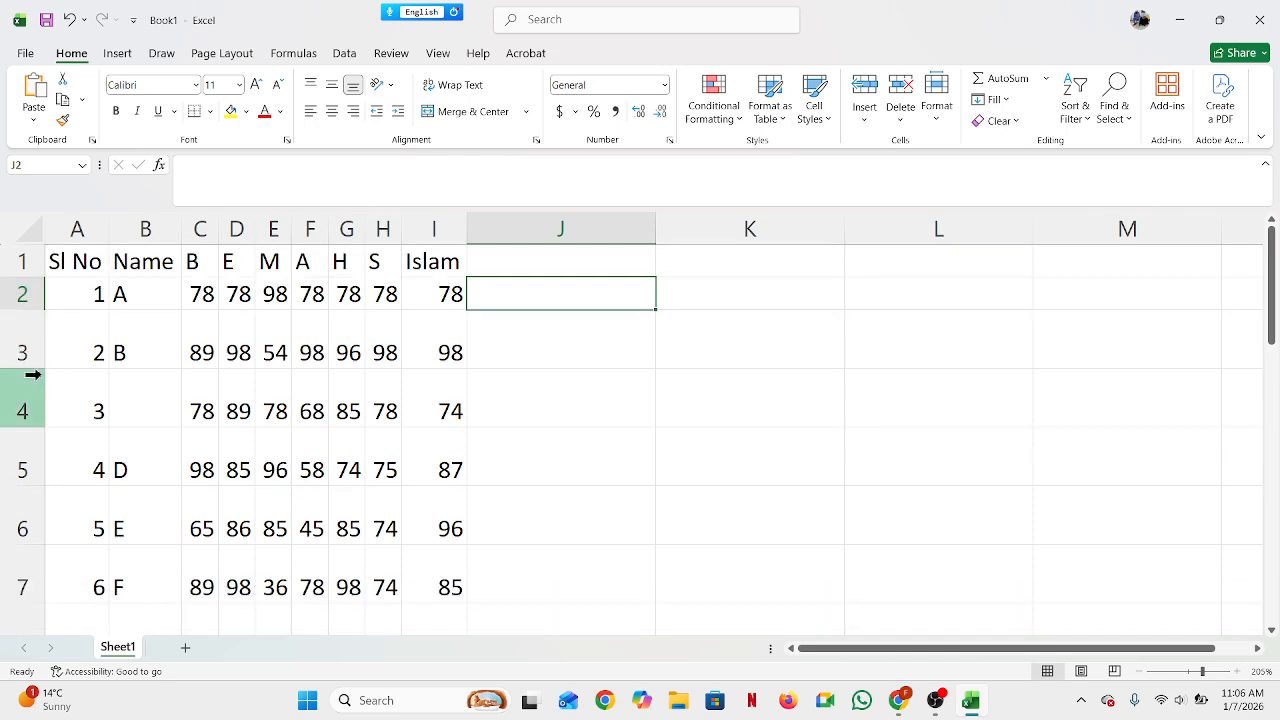
{"action": "double_click", "coordinate": [40, 370]}
{"action": "double_click", "coordinate": [34, 403]}
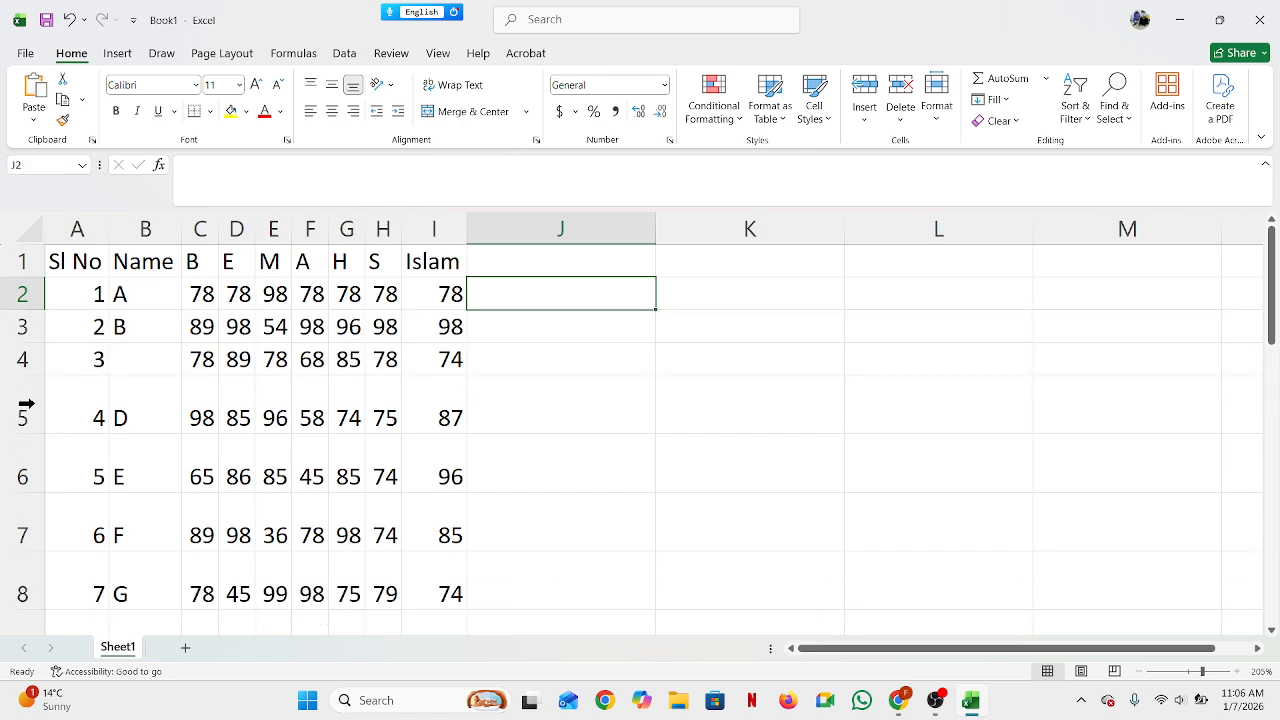
{"action": "left_click", "coordinate": [32, 428]}
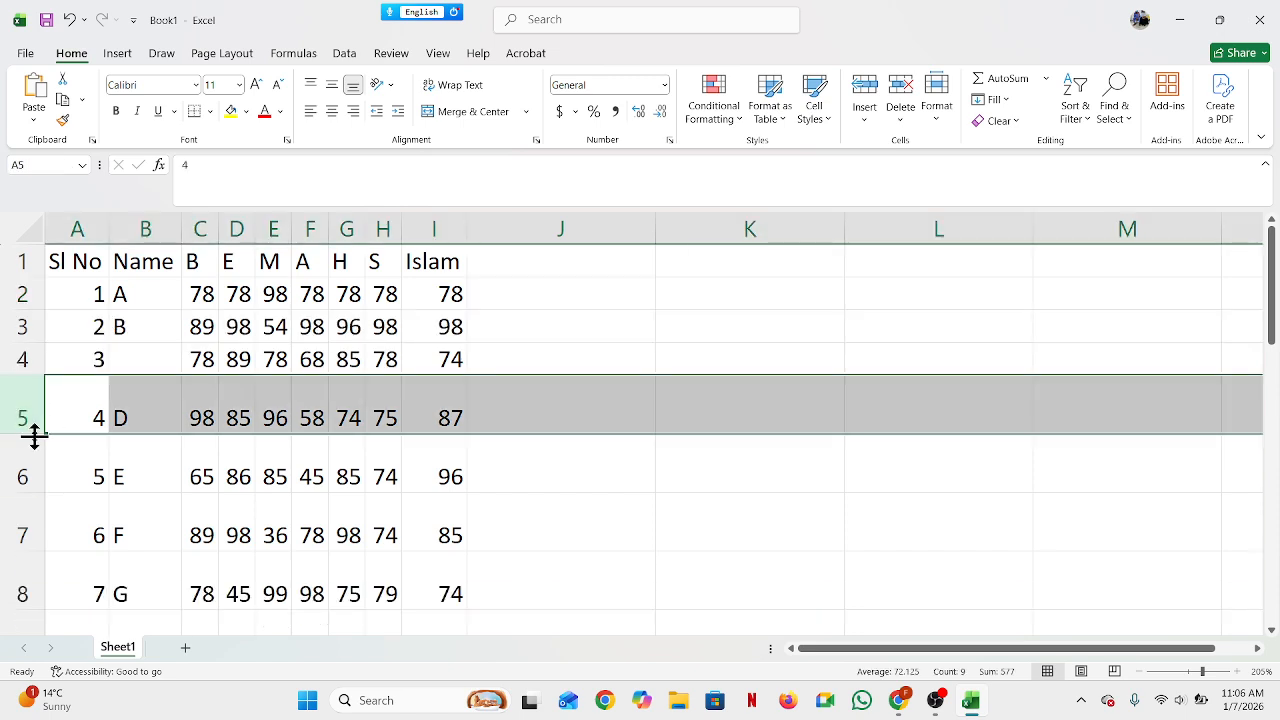
{"action": "double_click", "coordinate": [32, 432]}
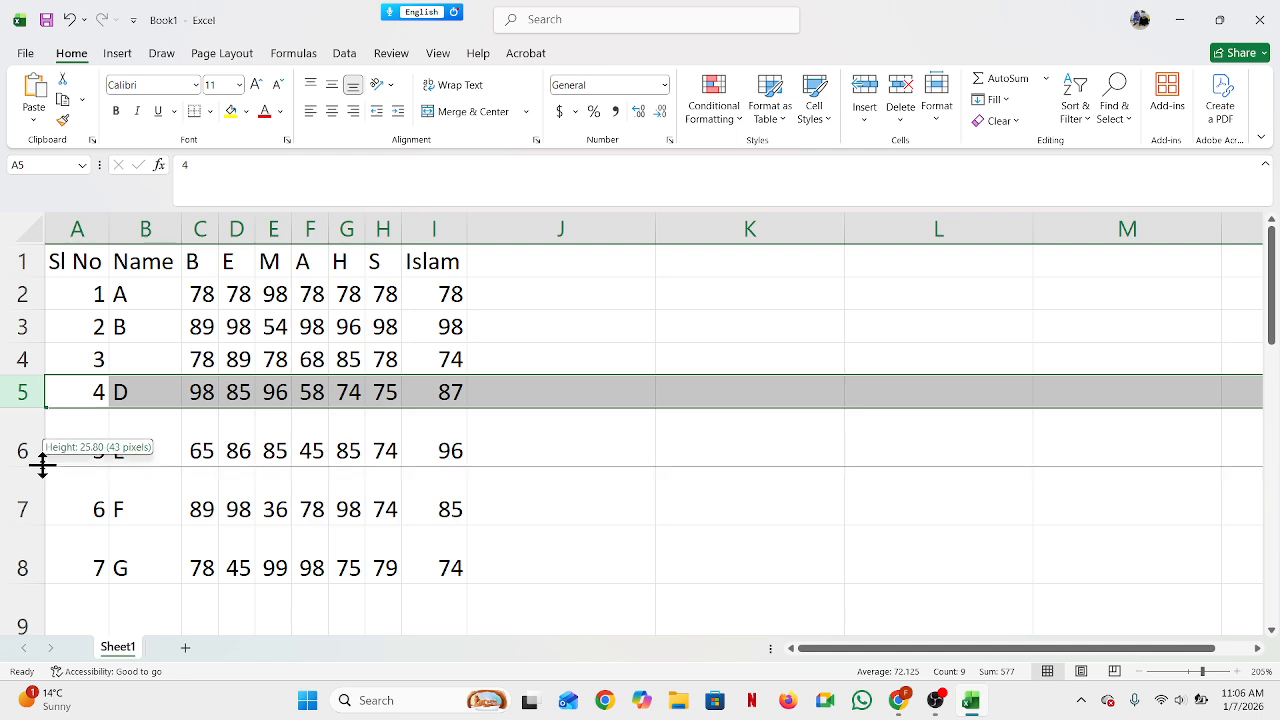
{"action": "double_click", "coordinate": [36, 467]}
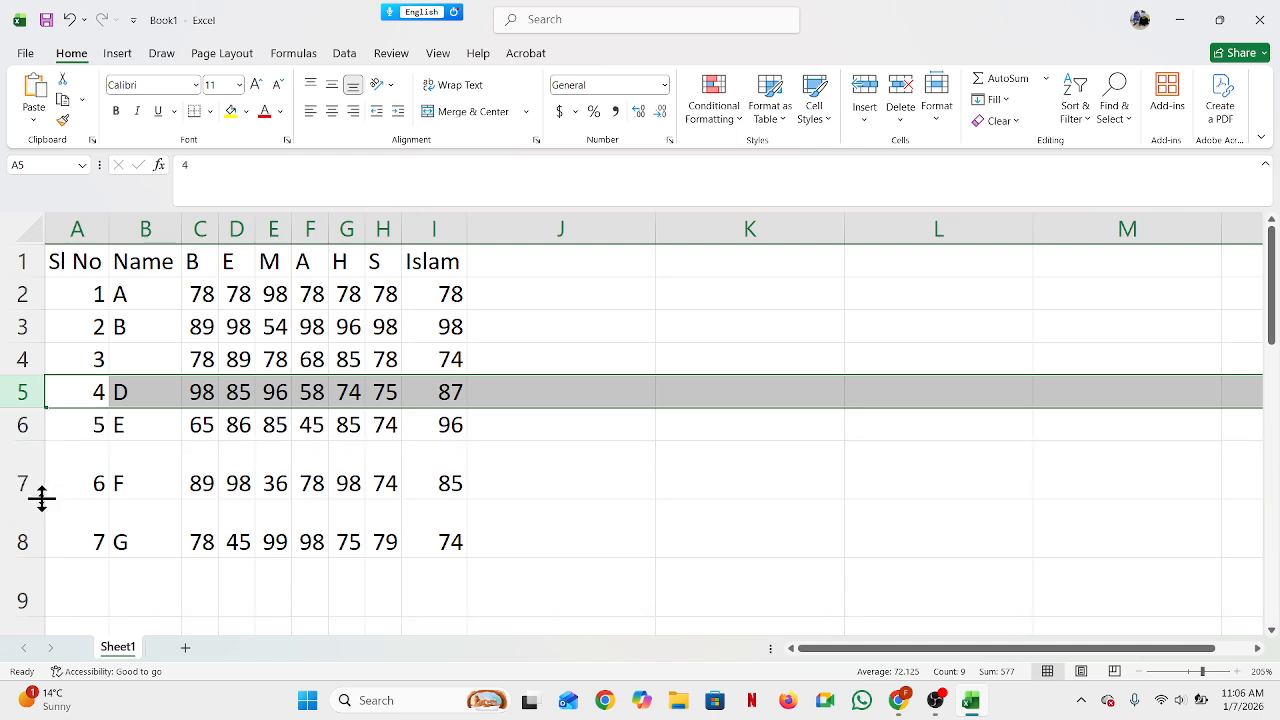
{"action": "left_click", "coordinate": [32, 498]}
{"action": "double_click", "coordinate": [32, 498]}
{"action": "left_click", "coordinate": [33, 531]}
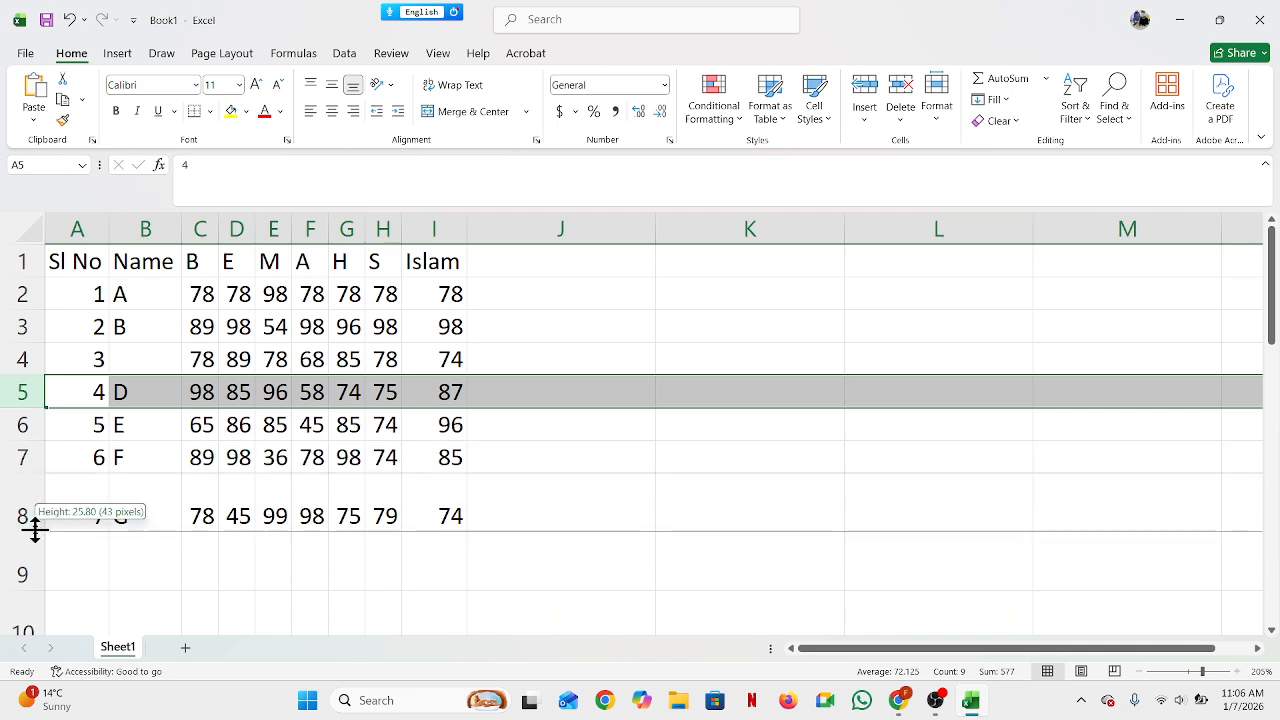
{"action": "left_click", "coordinate": [34, 522]}
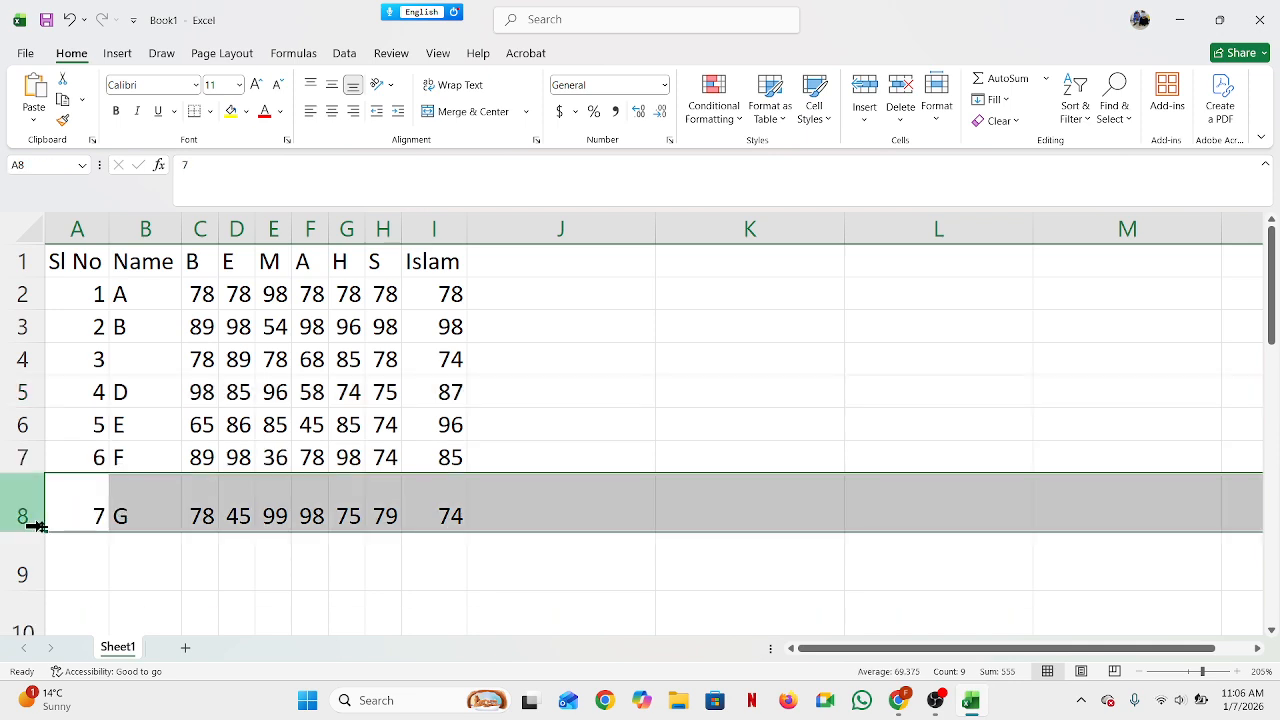
{"action": "left_click", "coordinate": [239, 515]}
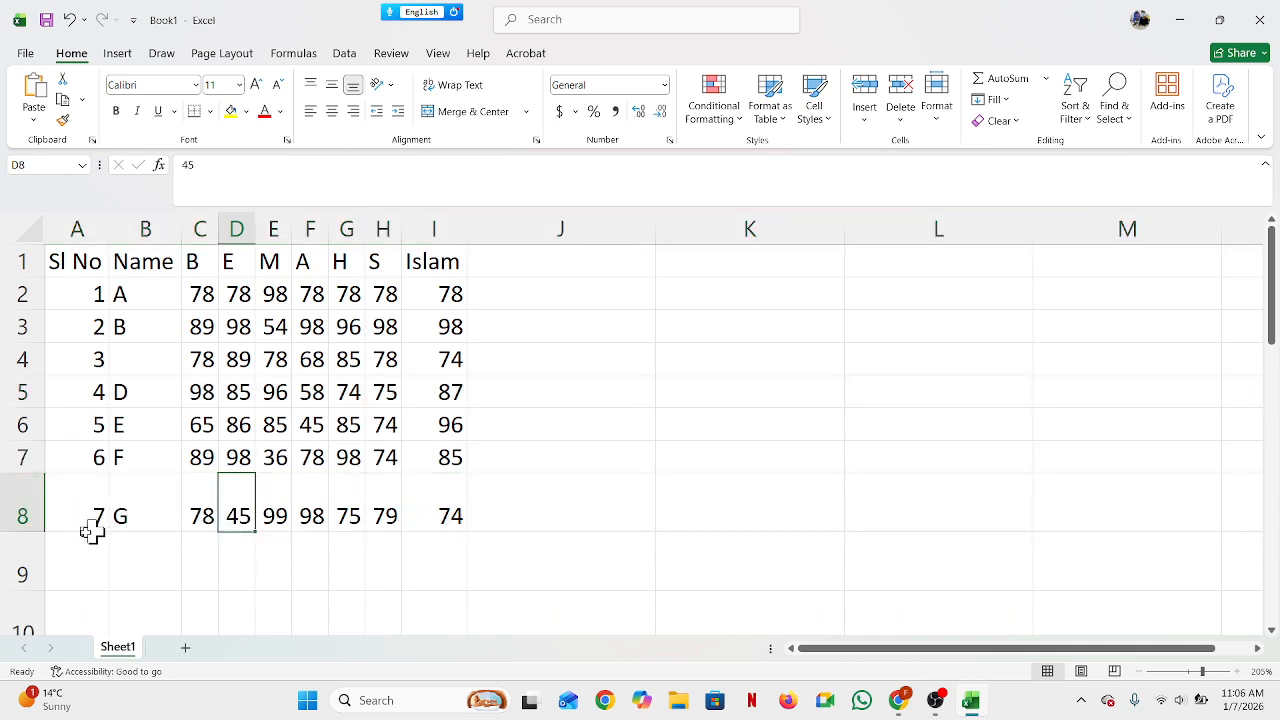
{"action": "double_click", "coordinate": [10, 530]}
{"action": "left_click", "coordinate": [288, 549]}
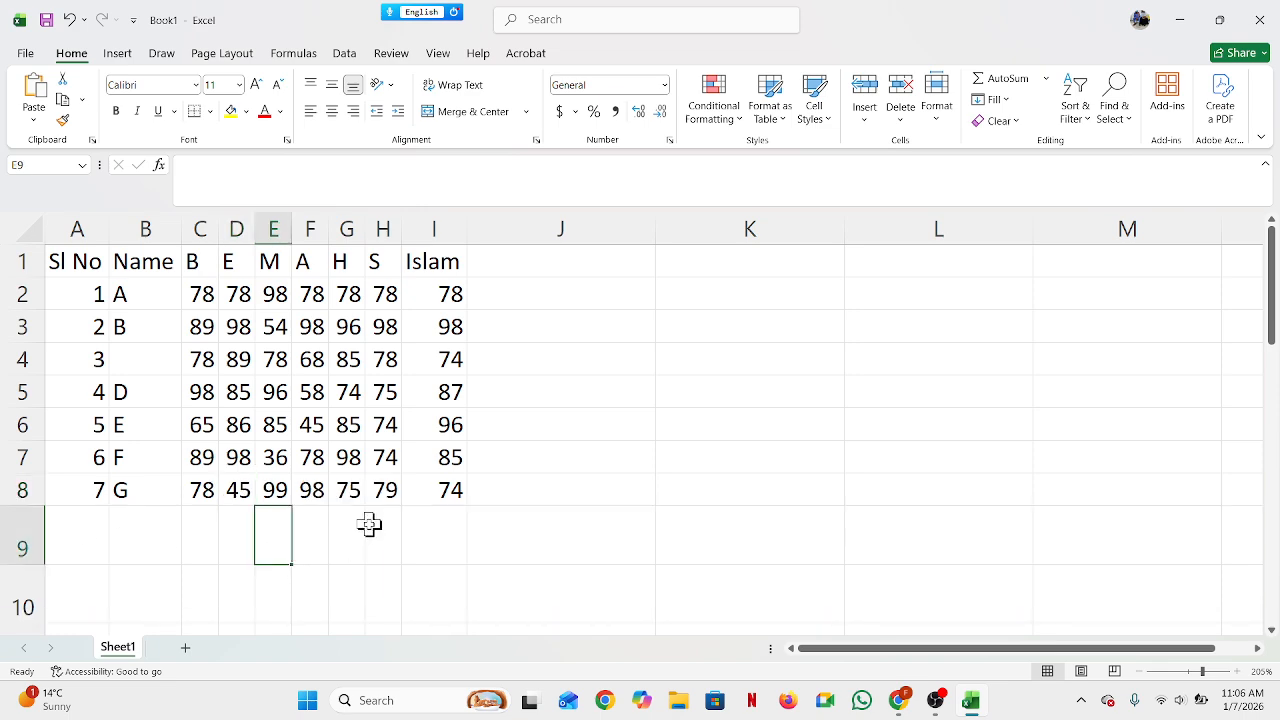
Step: Add the headers মোট নাম্বার in J1 and গড় নাম্বার in K1, and AutoFit the widths of both columns
{"action": "scroll", "coordinate": [386, 525], "scroll_direction": "up", "scroll_amount": 2}
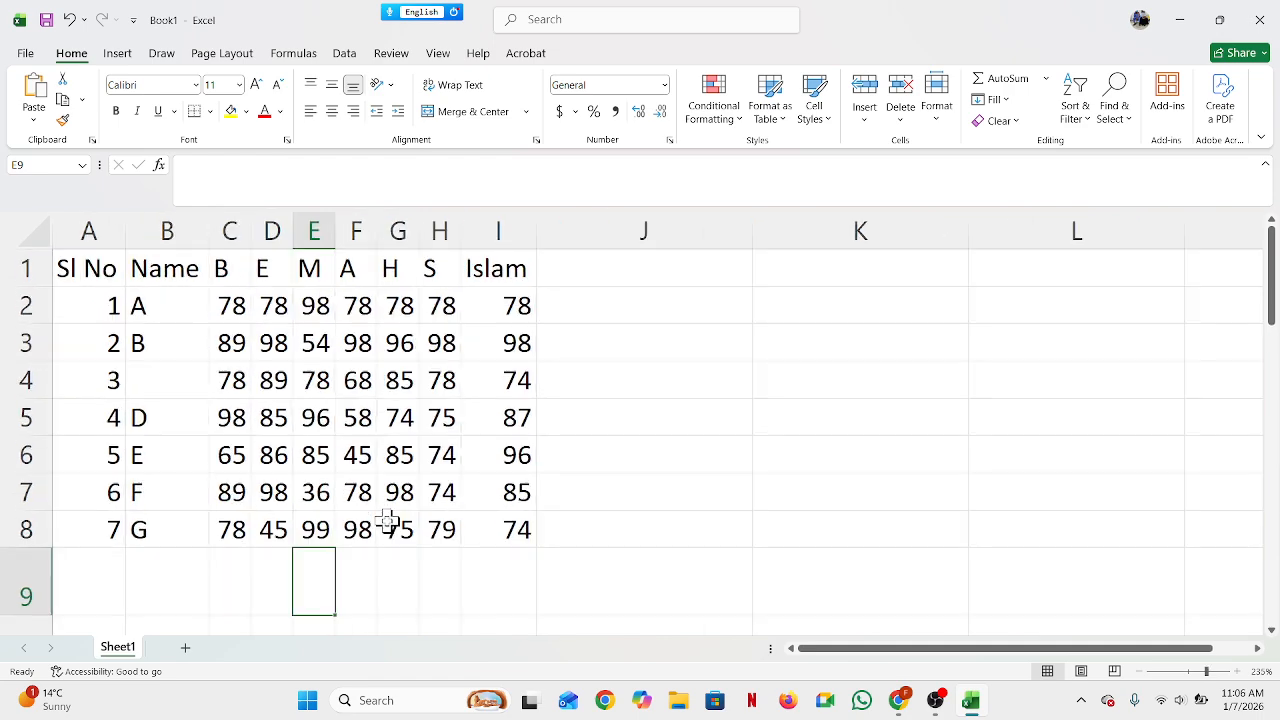
{"action": "scroll", "coordinate": [388, 520], "scroll_direction": "up", "scroll_amount": 1}
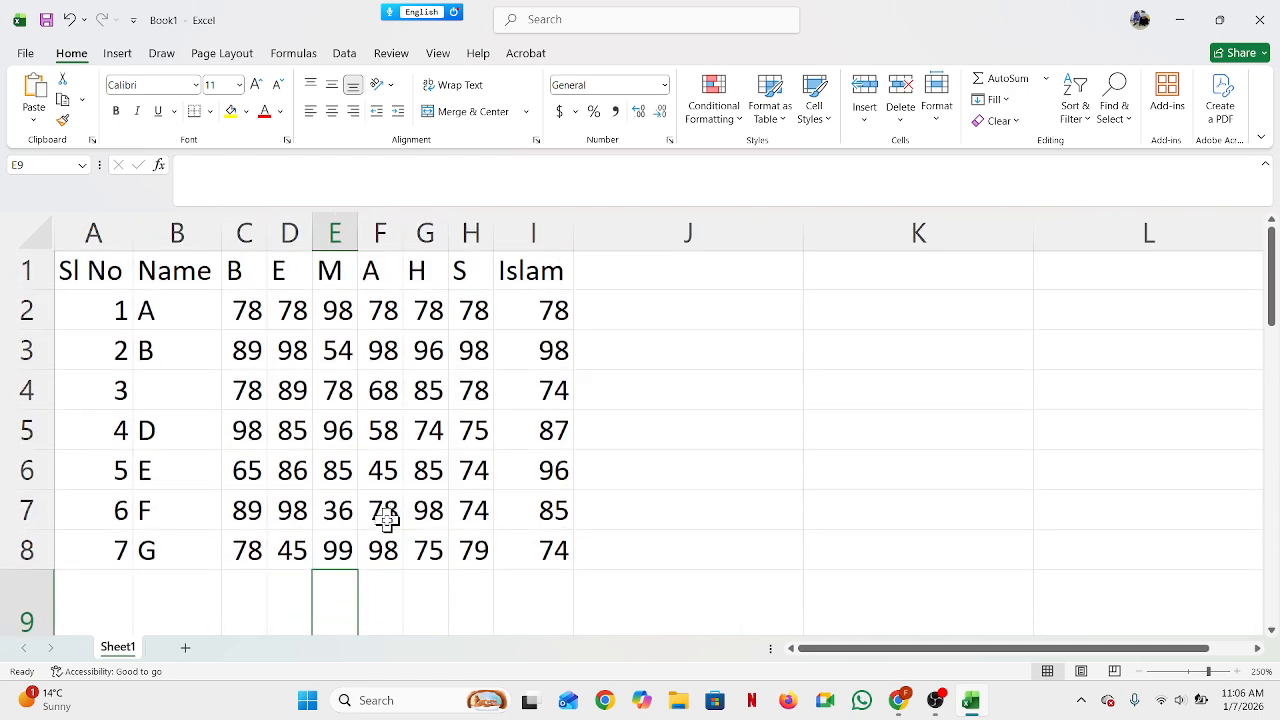
{"action": "left_click", "coordinate": [643, 272]}
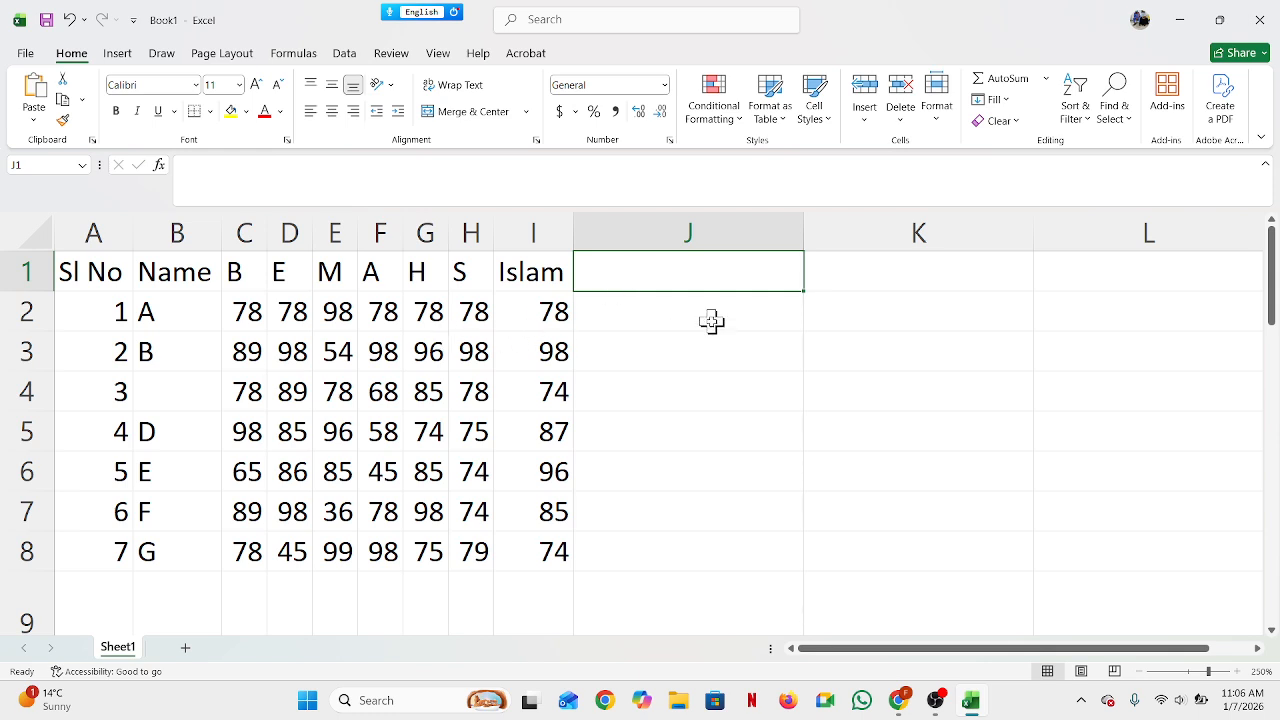
{"action": "type", "text": "মোট নাম্বার"}
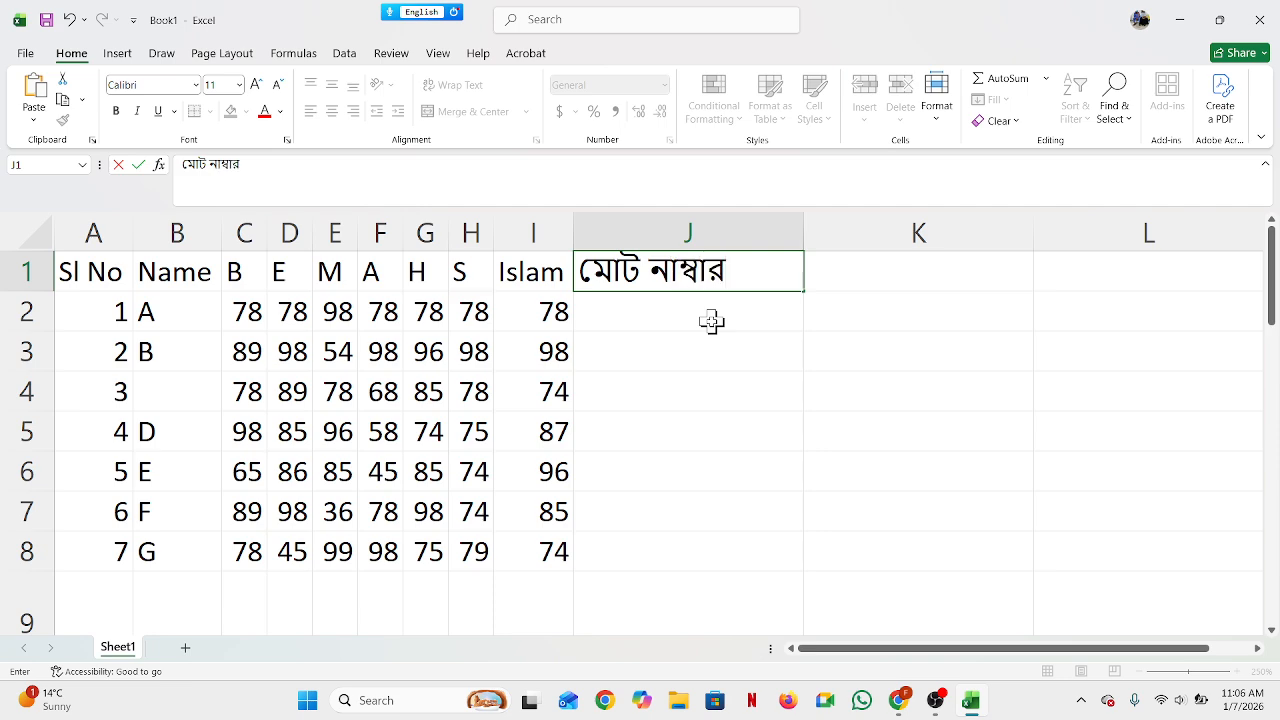
{"action": "key", "text": "Tab"}
{"action": "type", "text": "গড় "}
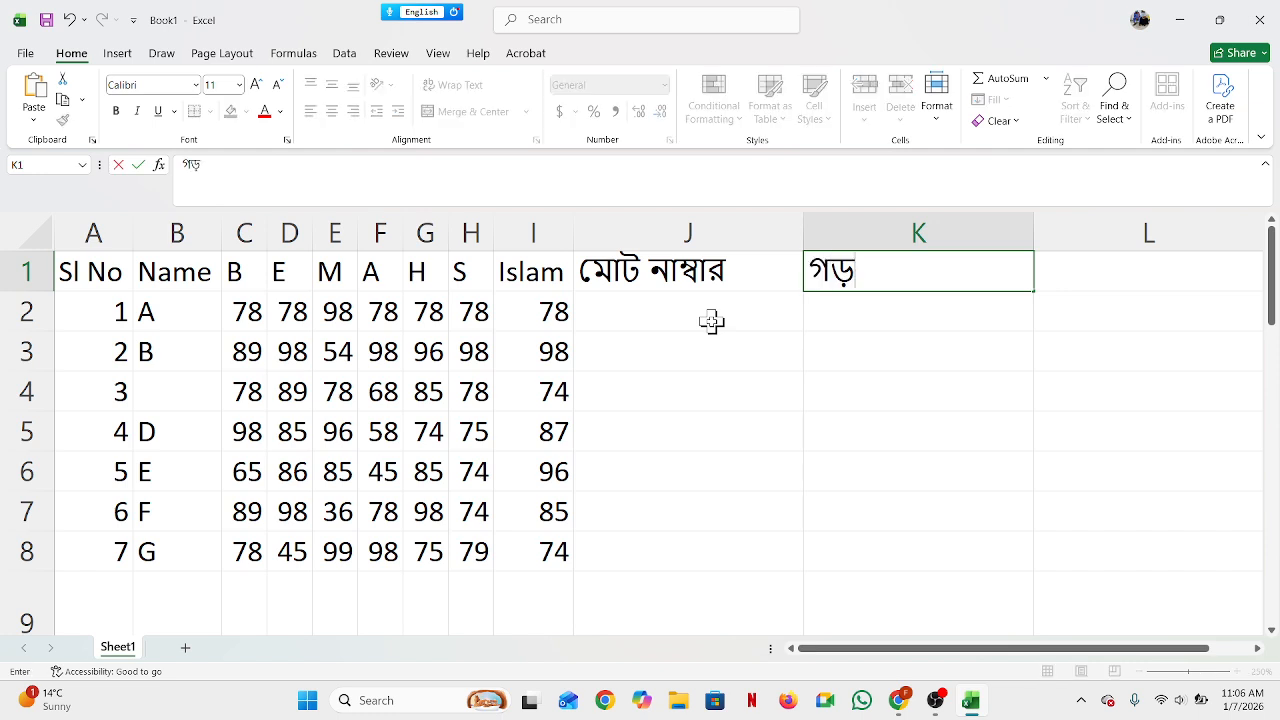
{"action": "type", "text": "নাম্বার"}
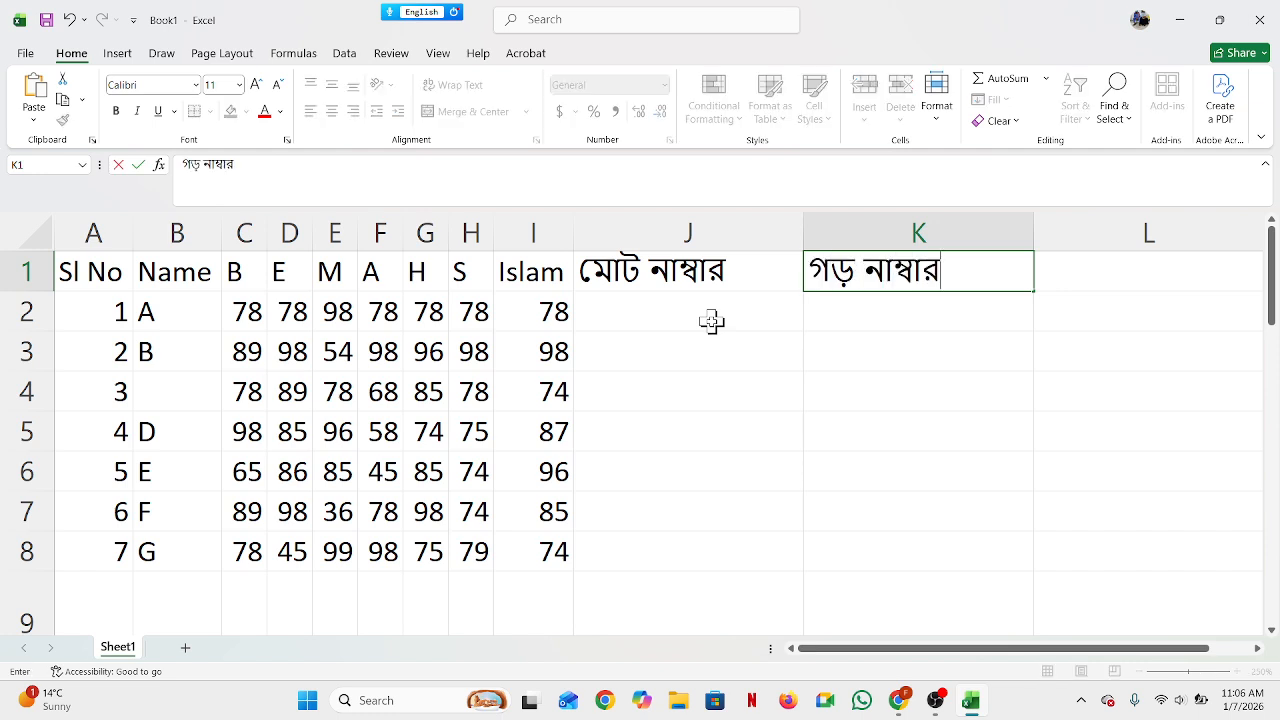
{"action": "key", "text": "ctrl+Return"}
{"action": "key", "text": "Tab"}
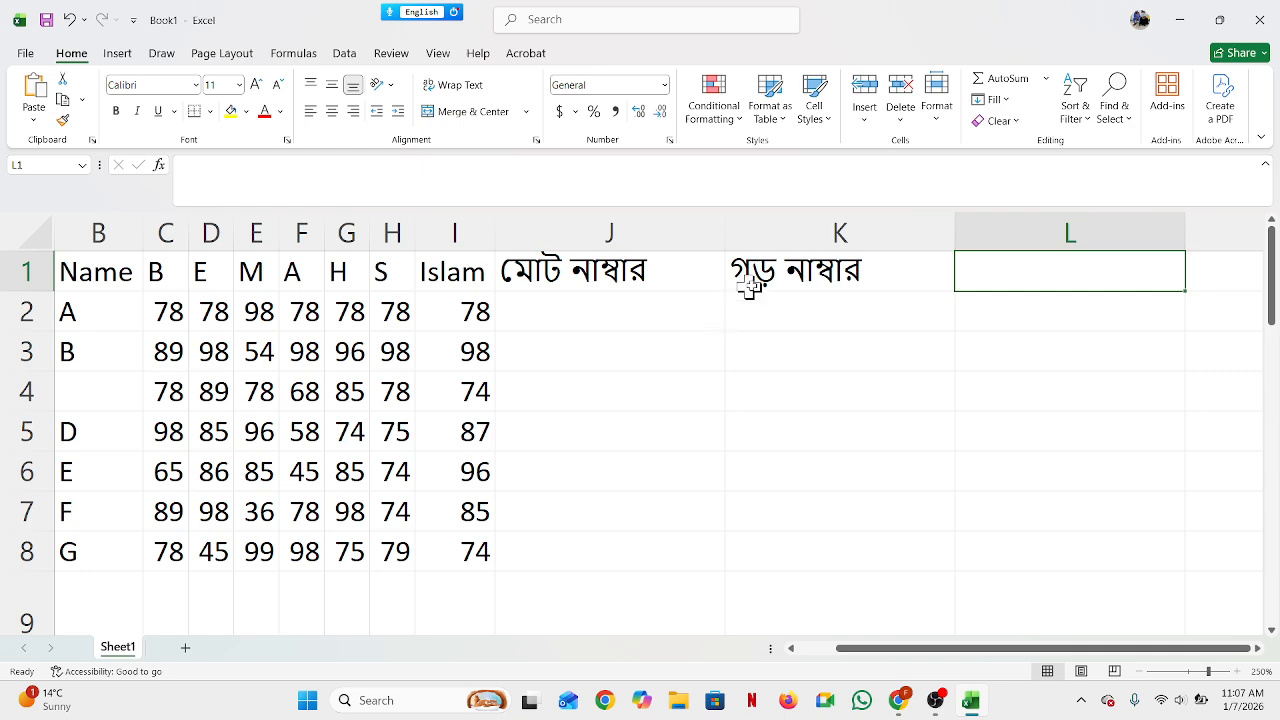
{"action": "double_click", "coordinate": [724, 234]}
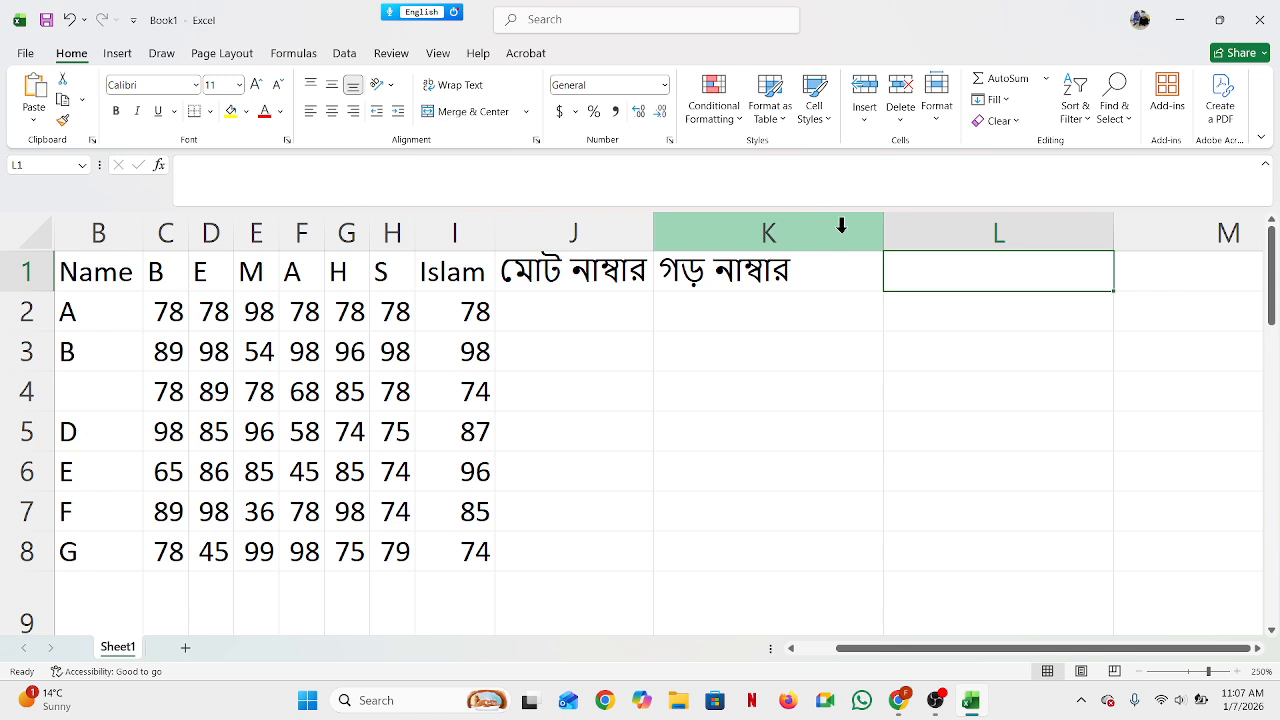
{"action": "double_click", "coordinate": [880, 231]}
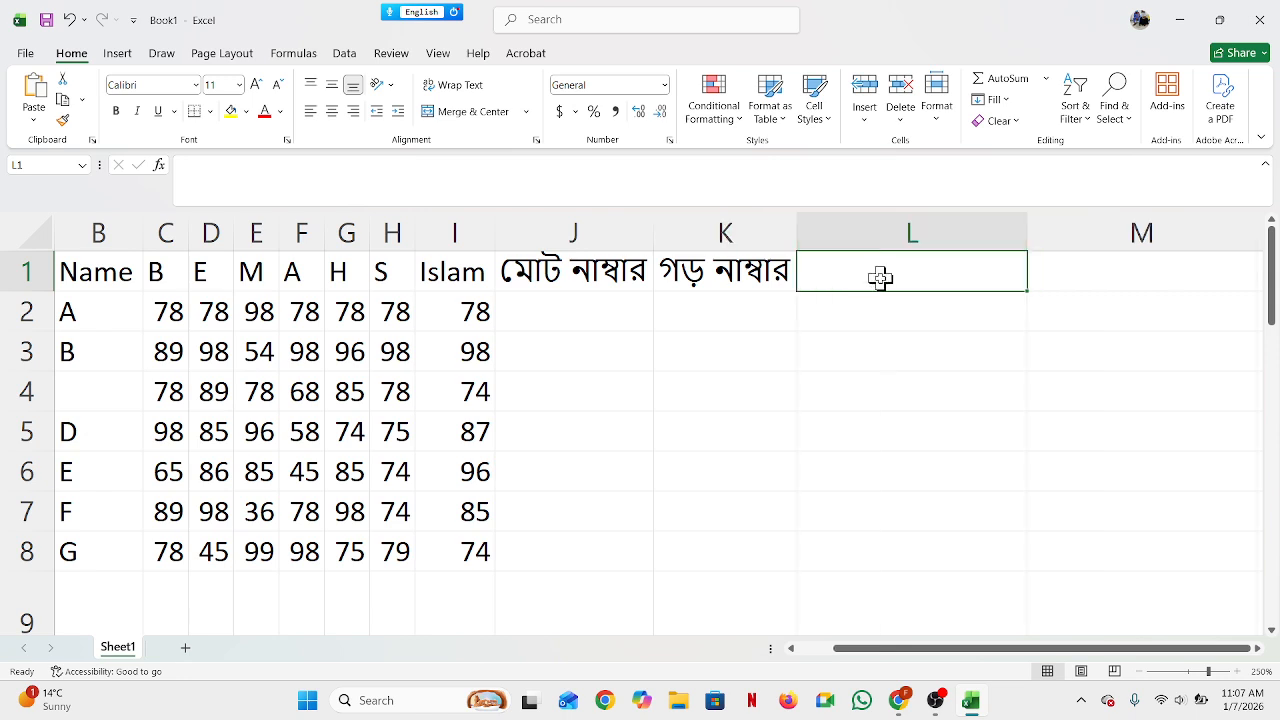
Step: Add the header পজিশন in L1 and AutoFit the width of column L
{"action": "type", "text": "পজি"}
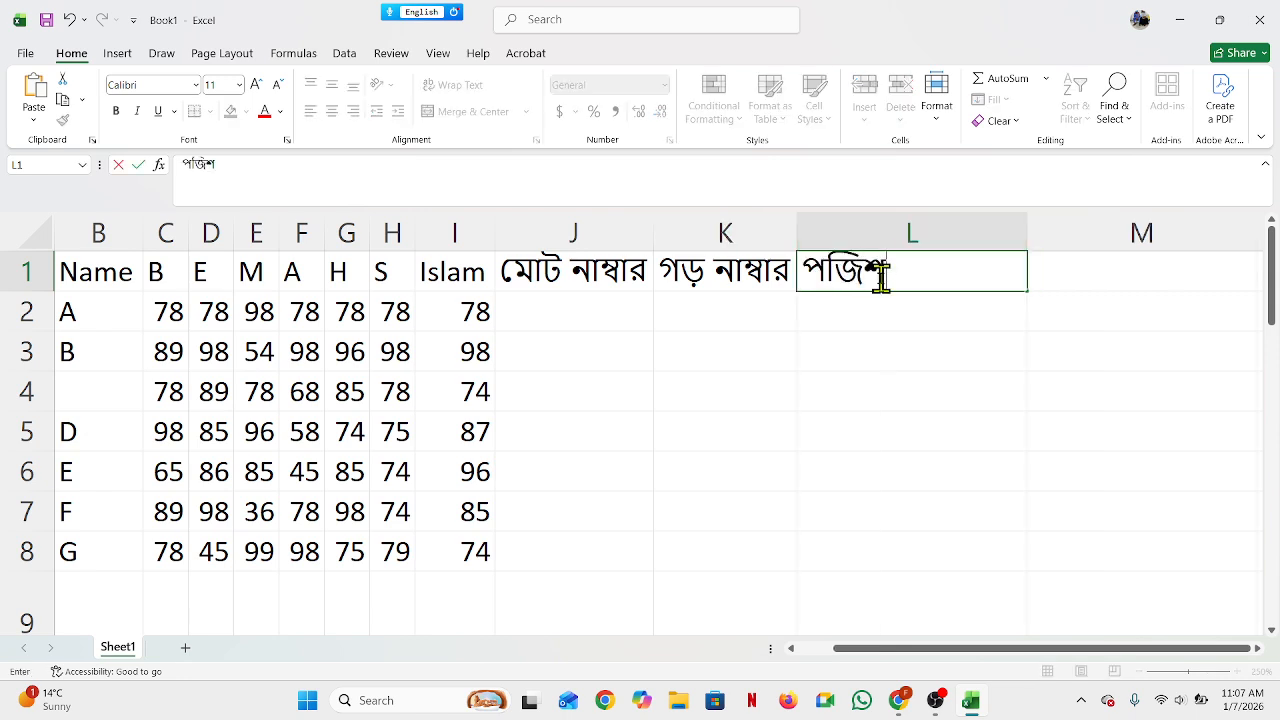
{"action": "type", "text": "শন"}
{"action": "left_click", "coordinate": [777, 389]}
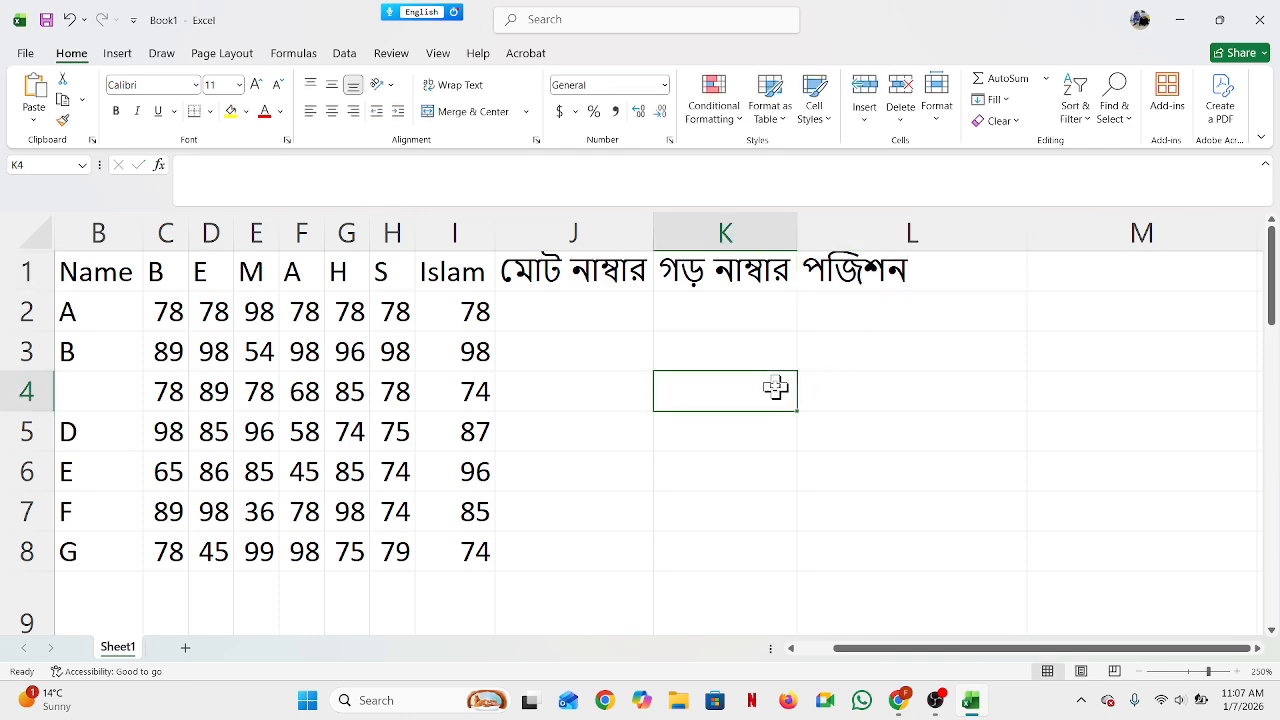
{"action": "double_click", "coordinate": [1025, 225]}
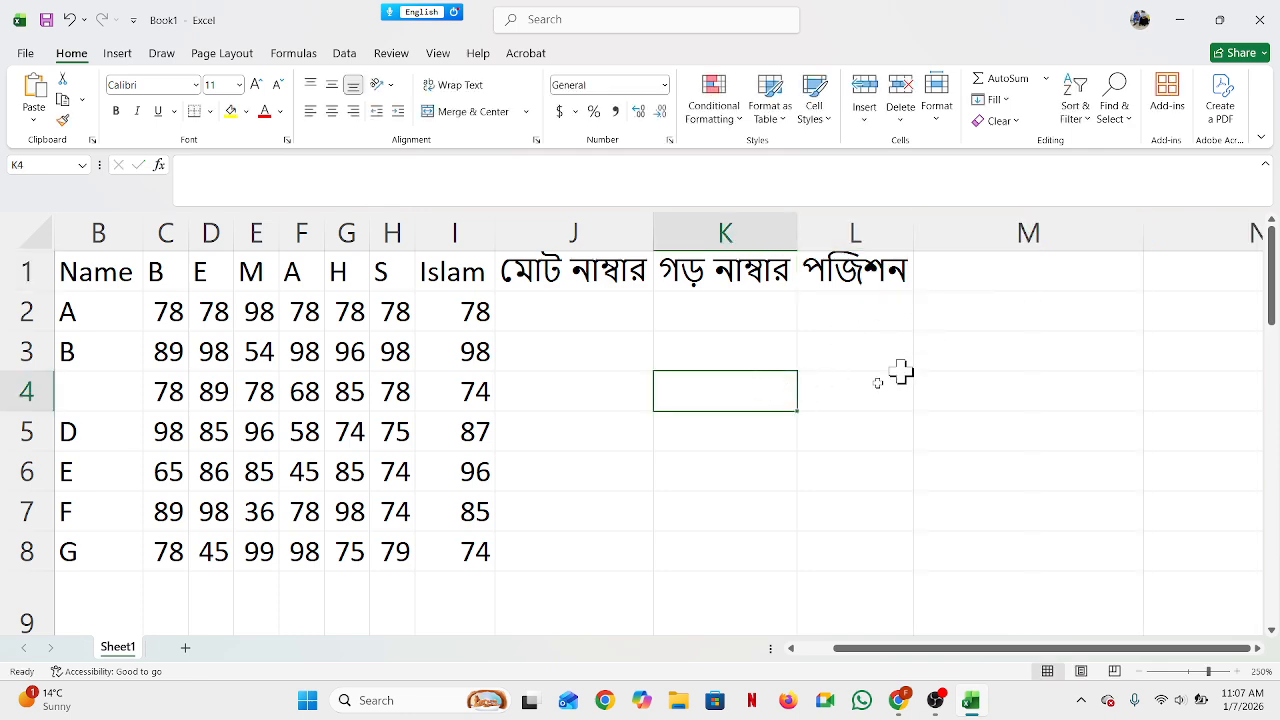
{"action": "left_click", "coordinate": [810, 399]}
Step: Total the first row's subject marks in J2 with the formula =SUM(C2:I2)
{"action": "left_click", "coordinate": [606, 310]}
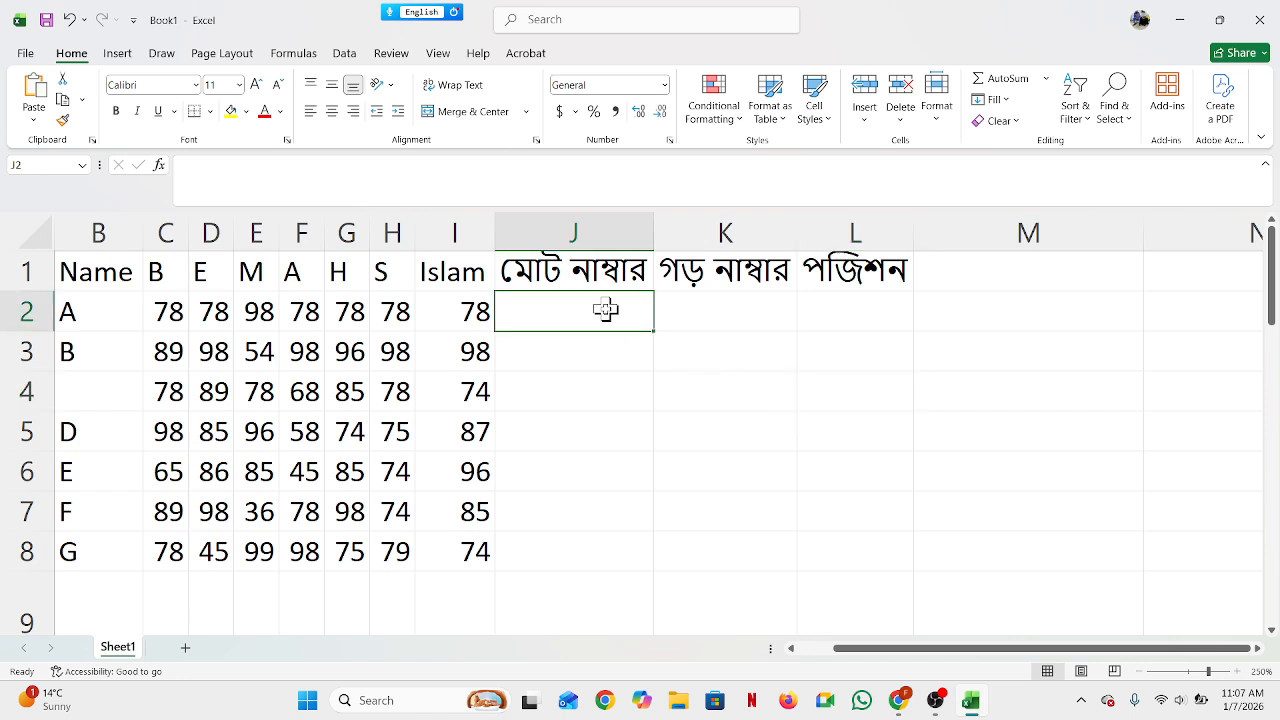
{"action": "type", "text": "="}
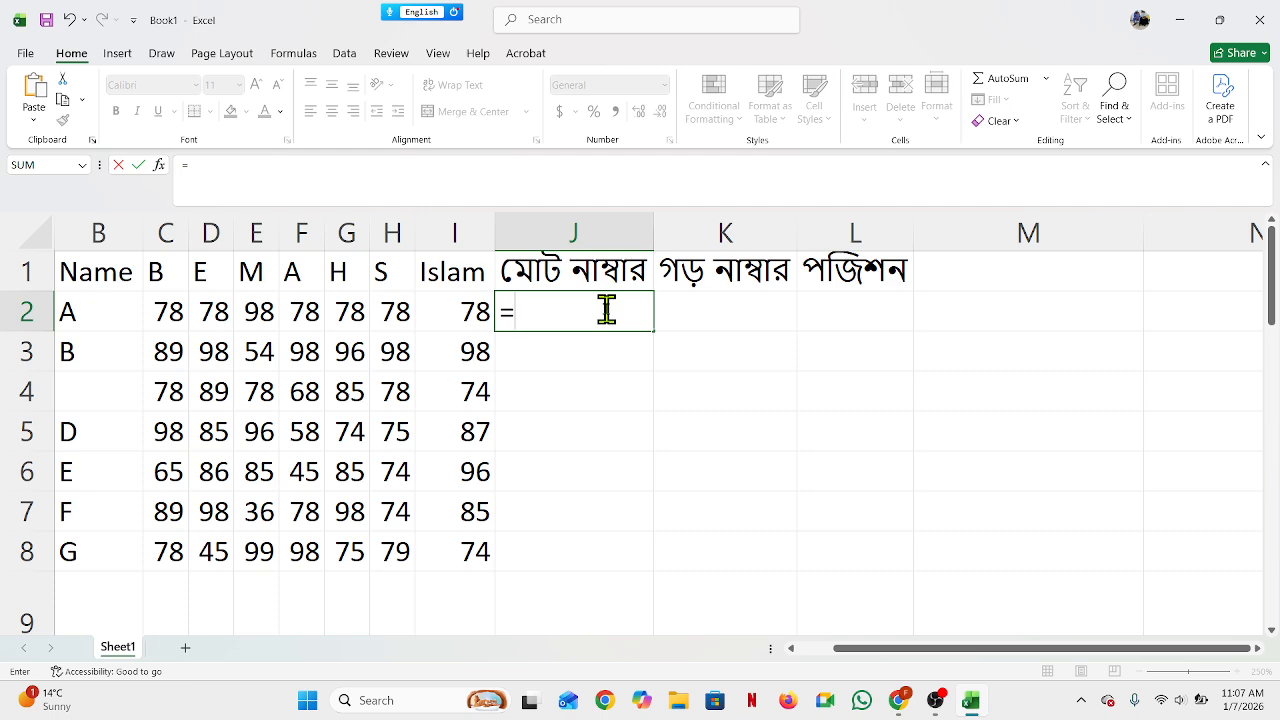
{"action": "type", "text": "sum("}
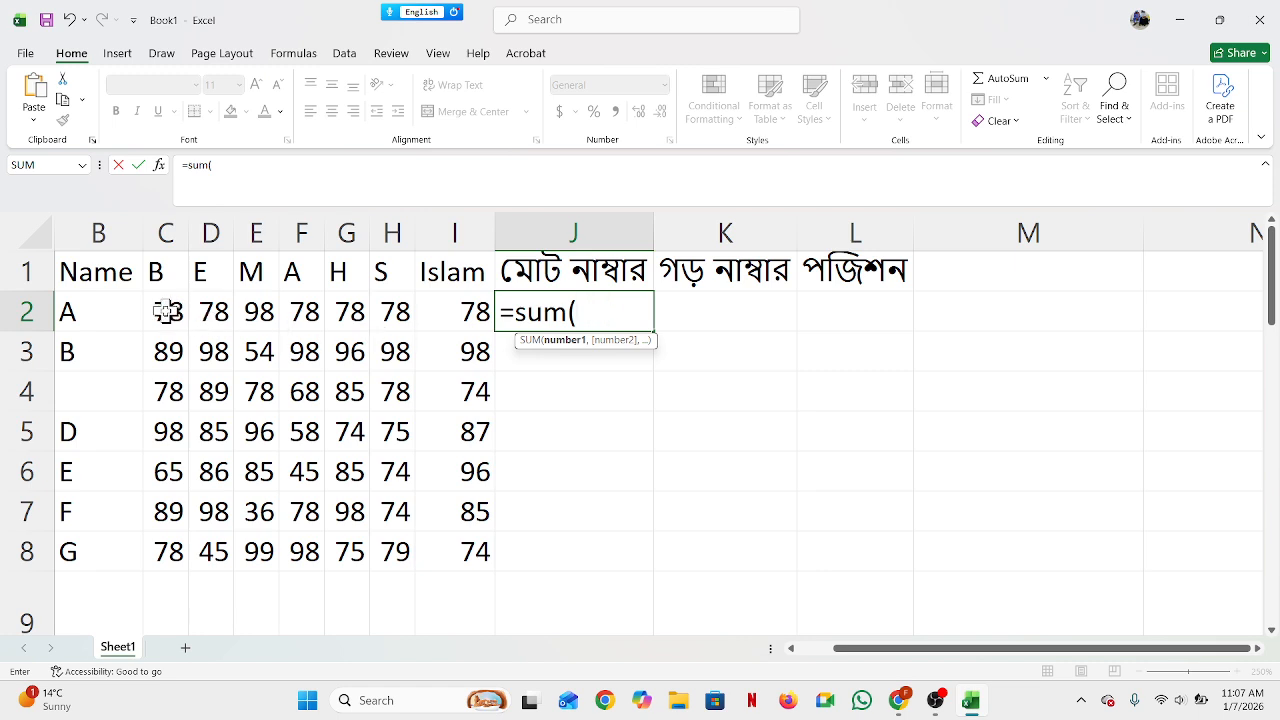
{"action": "left_click_drag", "start_coordinate": [162, 311], "coordinate": [430, 305]}
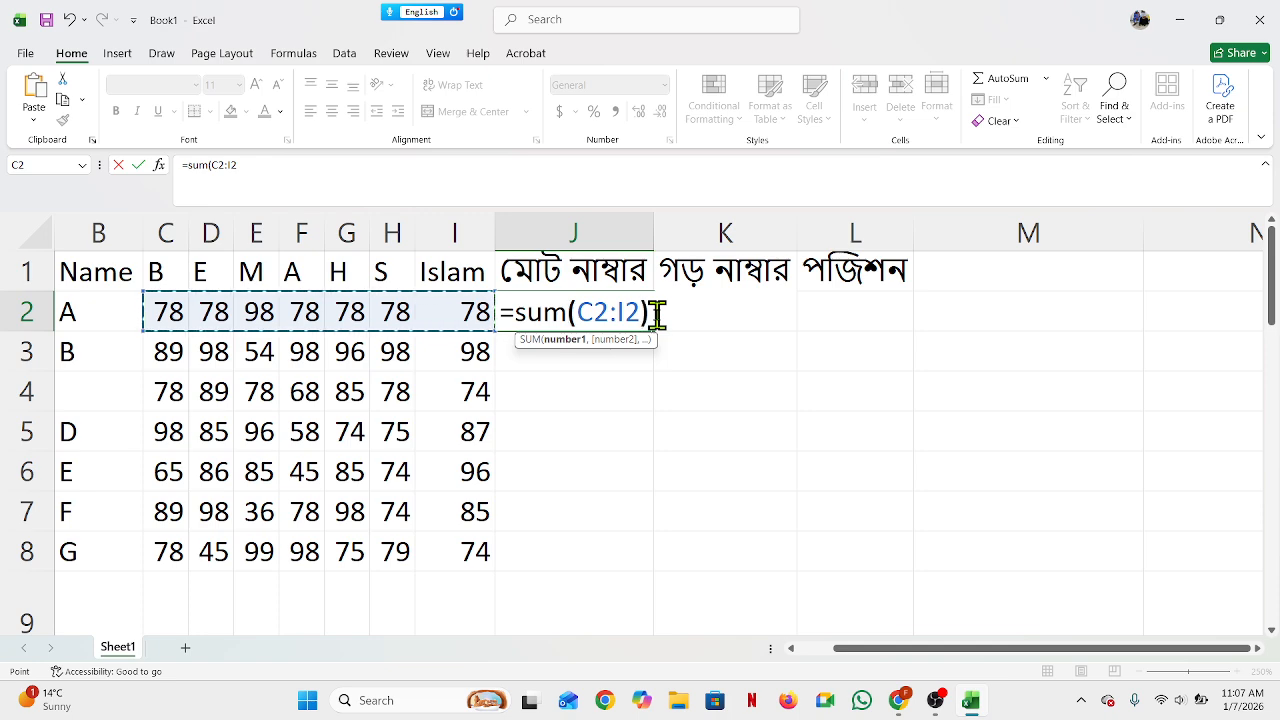
{"action": "type", "text": ")"}
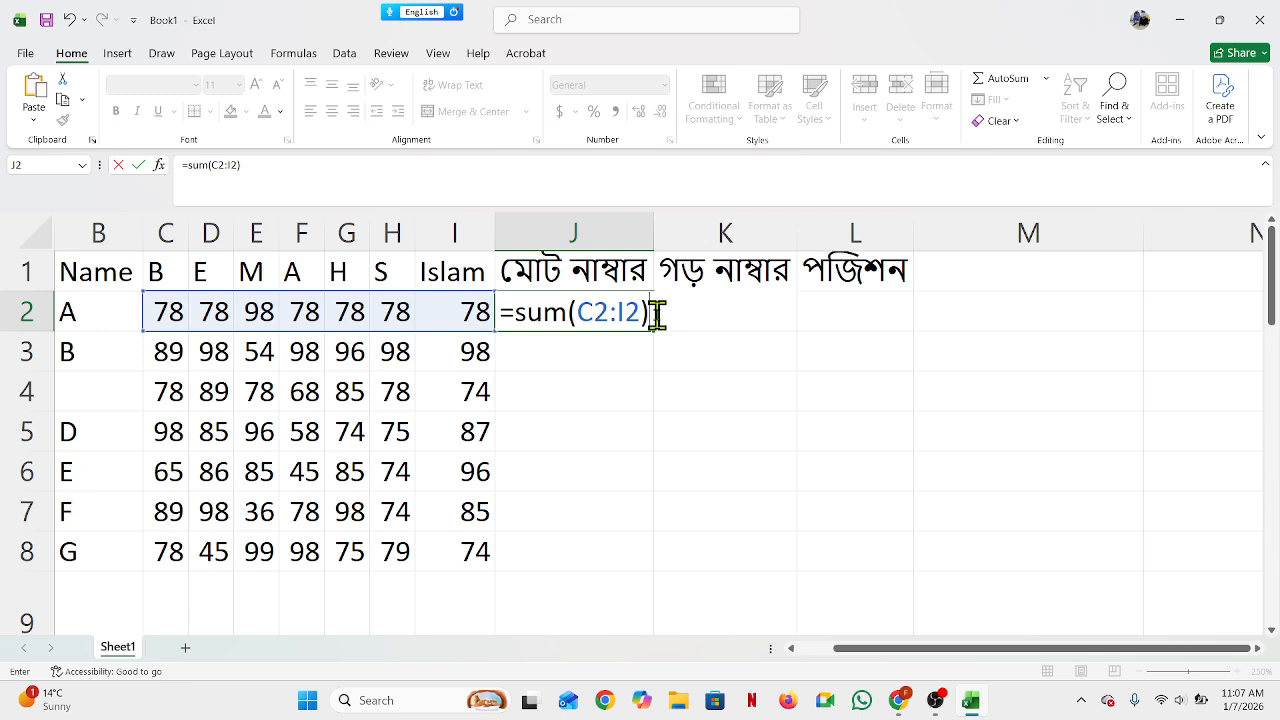
{"action": "key", "text": "Return"}
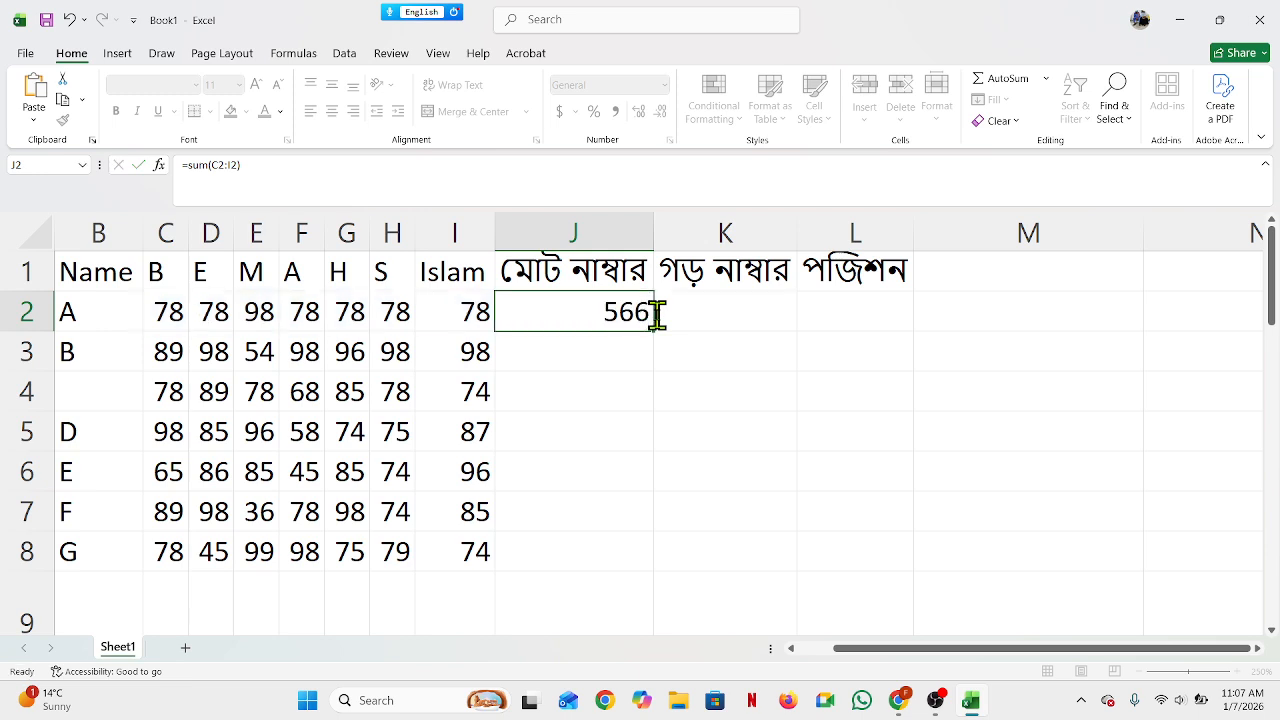
Step: Fill the total formula from J2 down through J8
{"action": "left_click", "coordinate": [594, 300]}
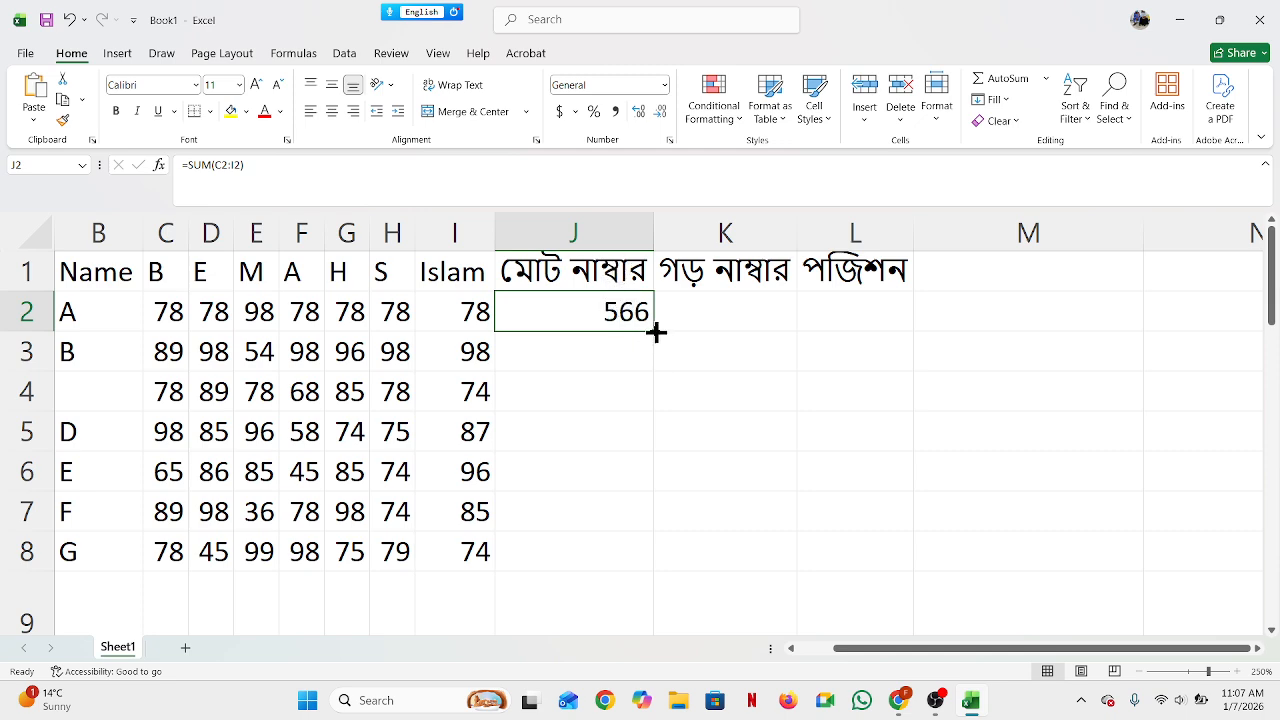
{"action": "left_click", "coordinate": [626, 378]}
{"action": "left_click", "coordinate": [626, 309]}
{"action": "left_click_drag", "start_coordinate": [651, 329], "coordinate": [610, 568]}
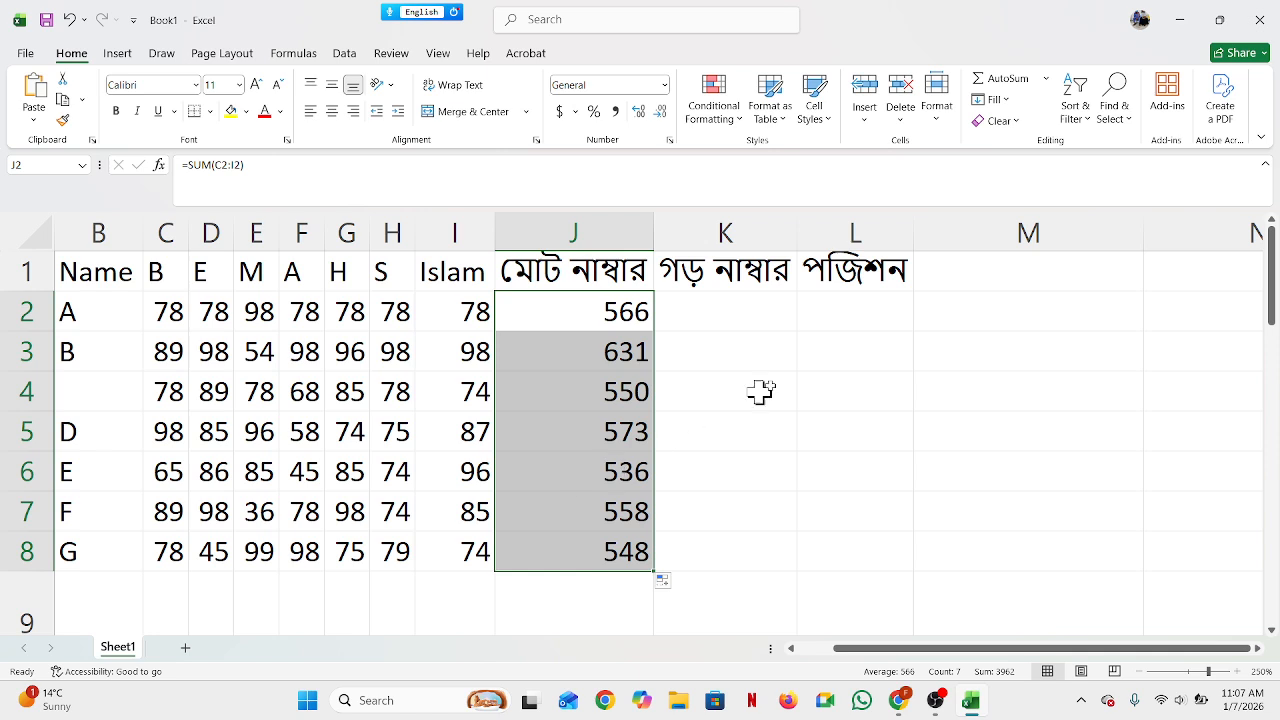
{"action": "left_click", "coordinate": [806, 362]}
Step: Change the mark under header E for name G, in cell D8, to 85
{"action": "left_click", "coordinate": [205, 560]}
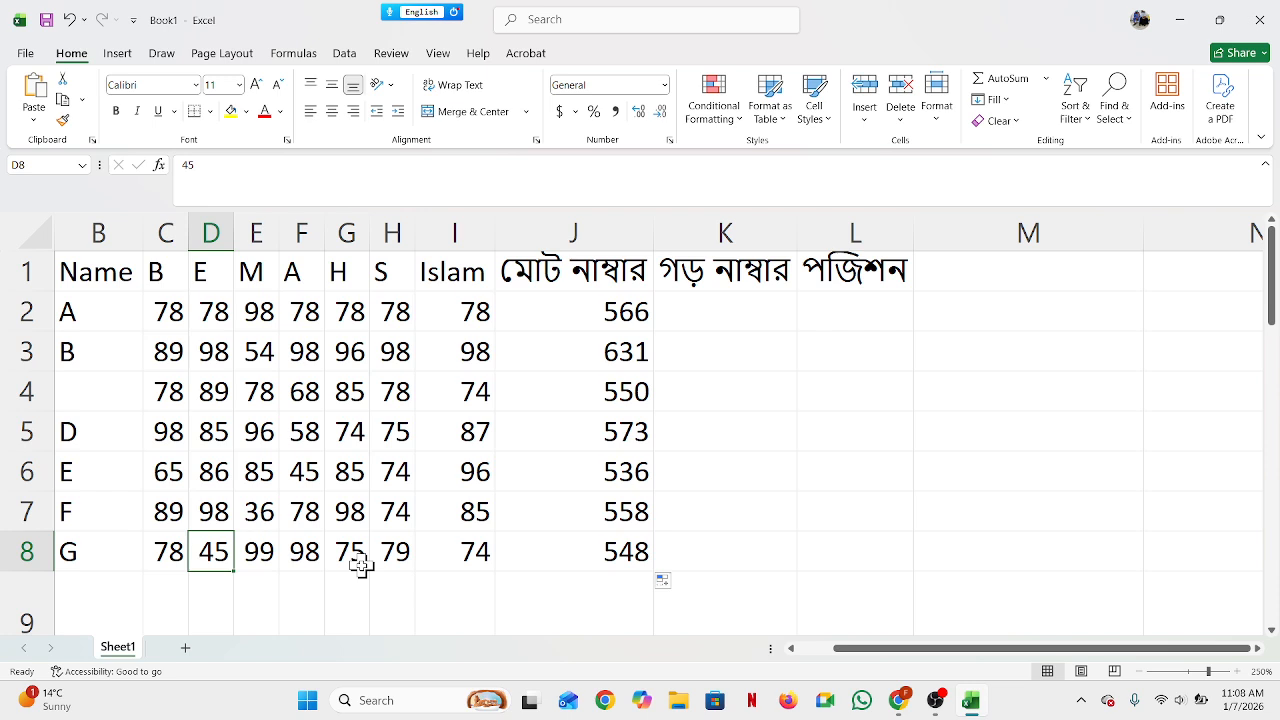
{"action": "type", "text": "85"}
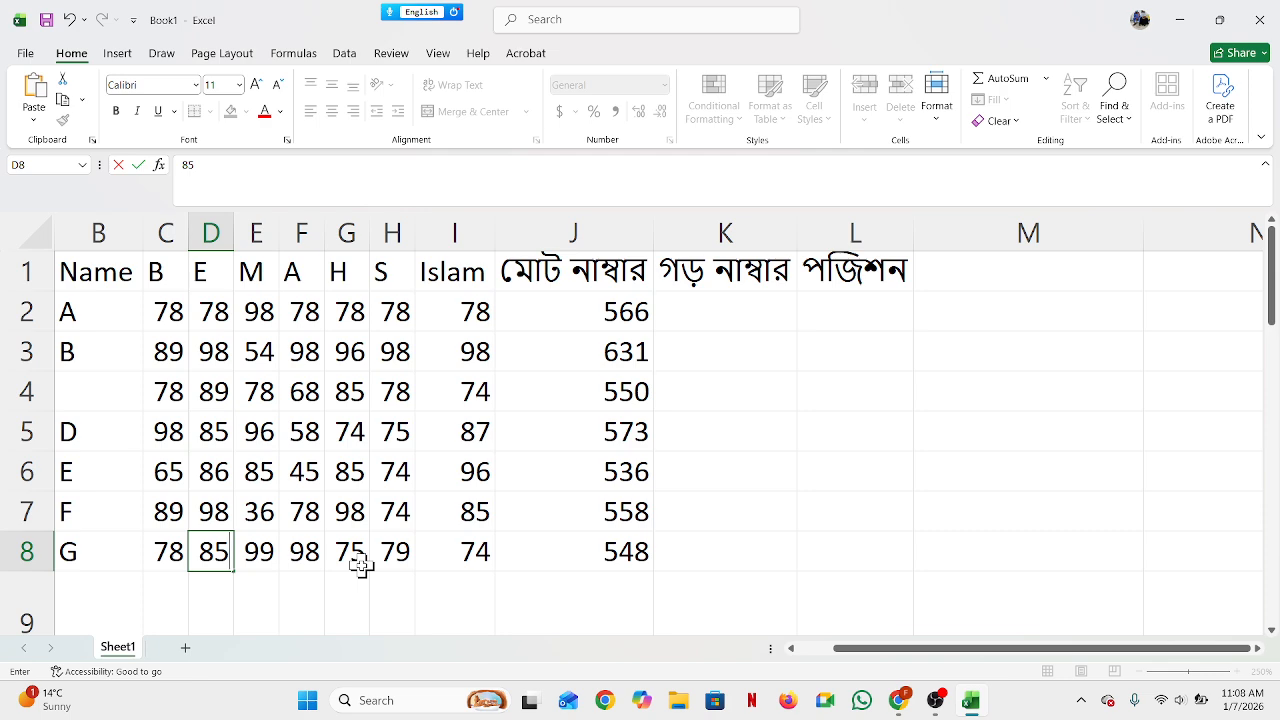
{"action": "key", "text": "Tab"}
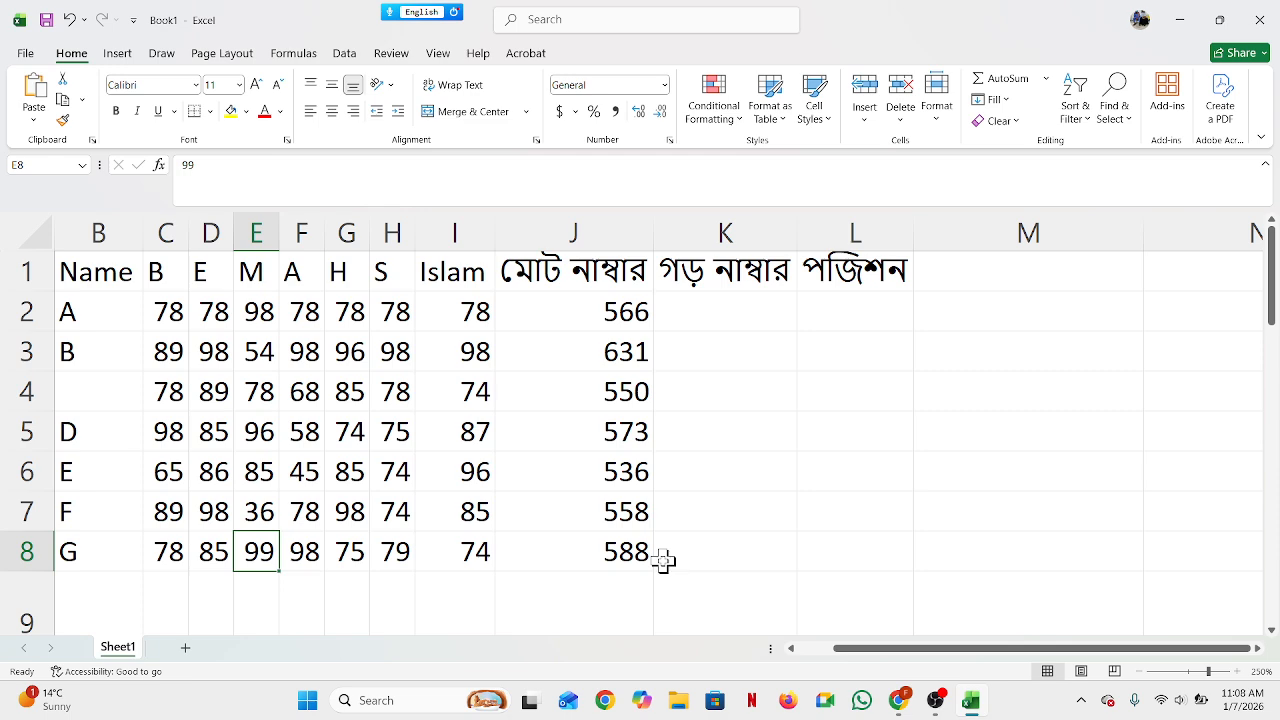
Step: Calculate the first row's average mark in K2 with the formula =AVERAGE(C2:I2)
{"action": "left_click", "coordinate": [716, 304]}
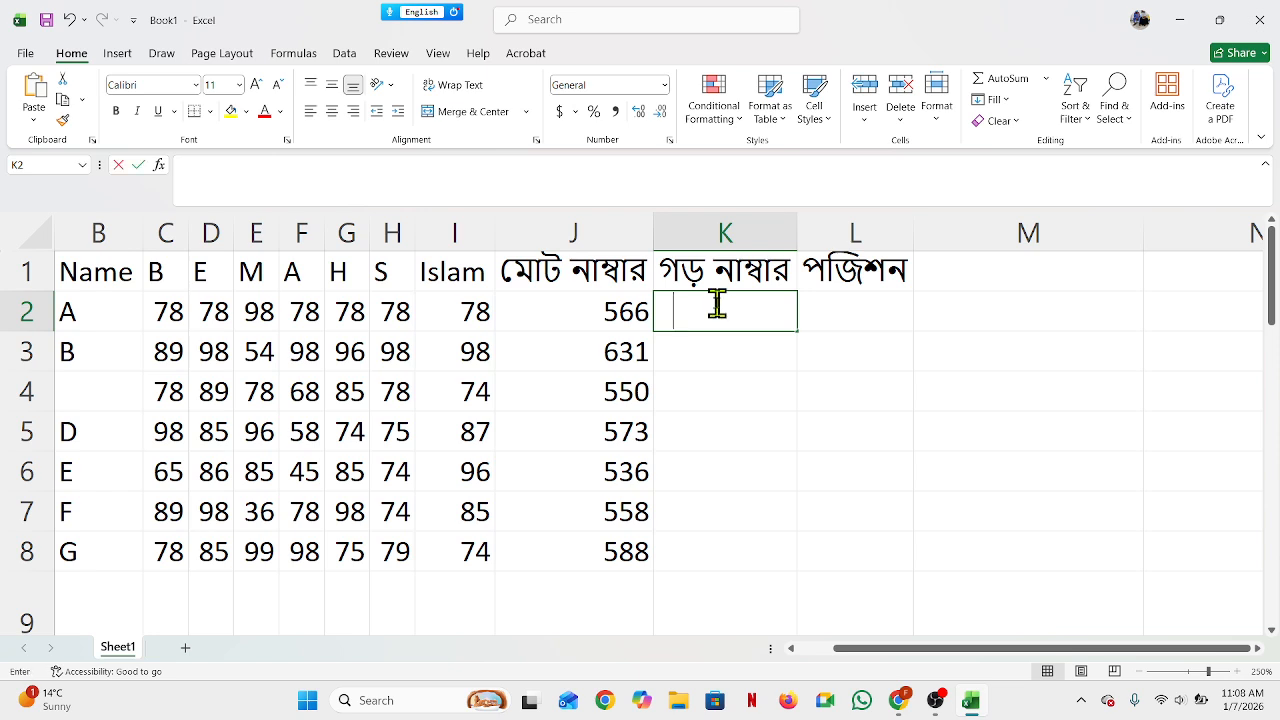
{"action": "type", "text": "=ave"}
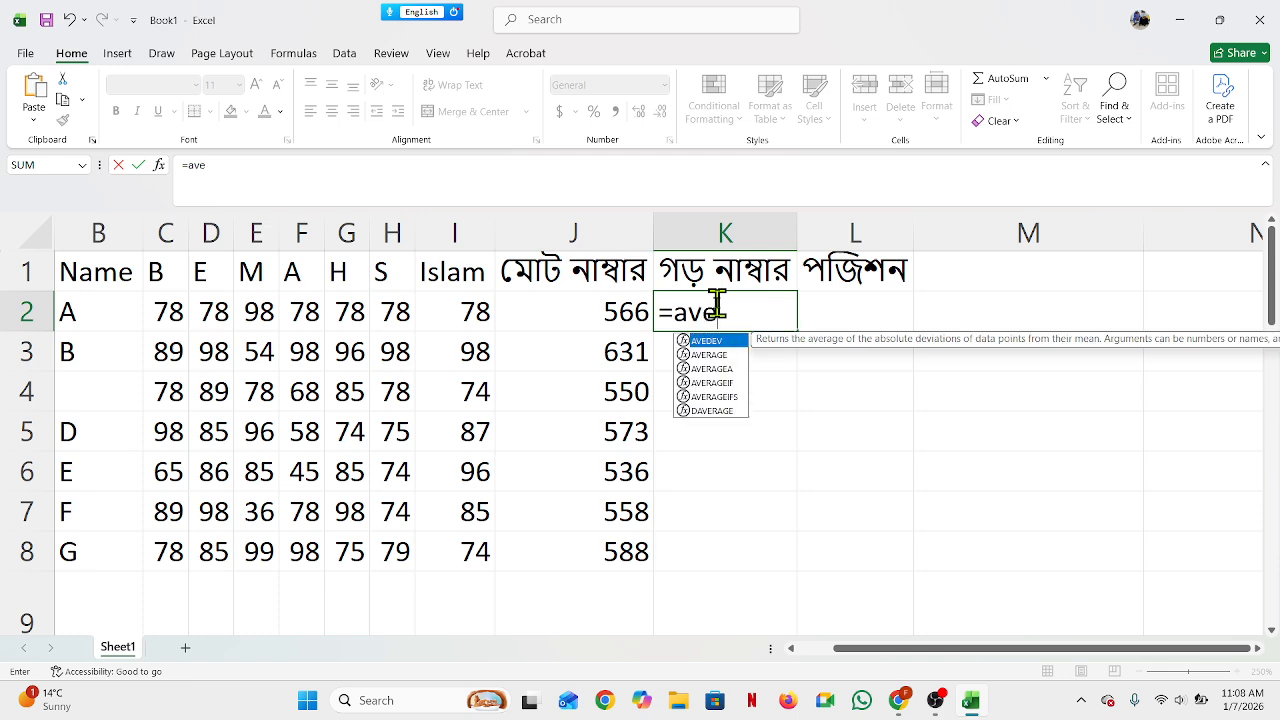
{"action": "double_click", "coordinate": [705, 355]}
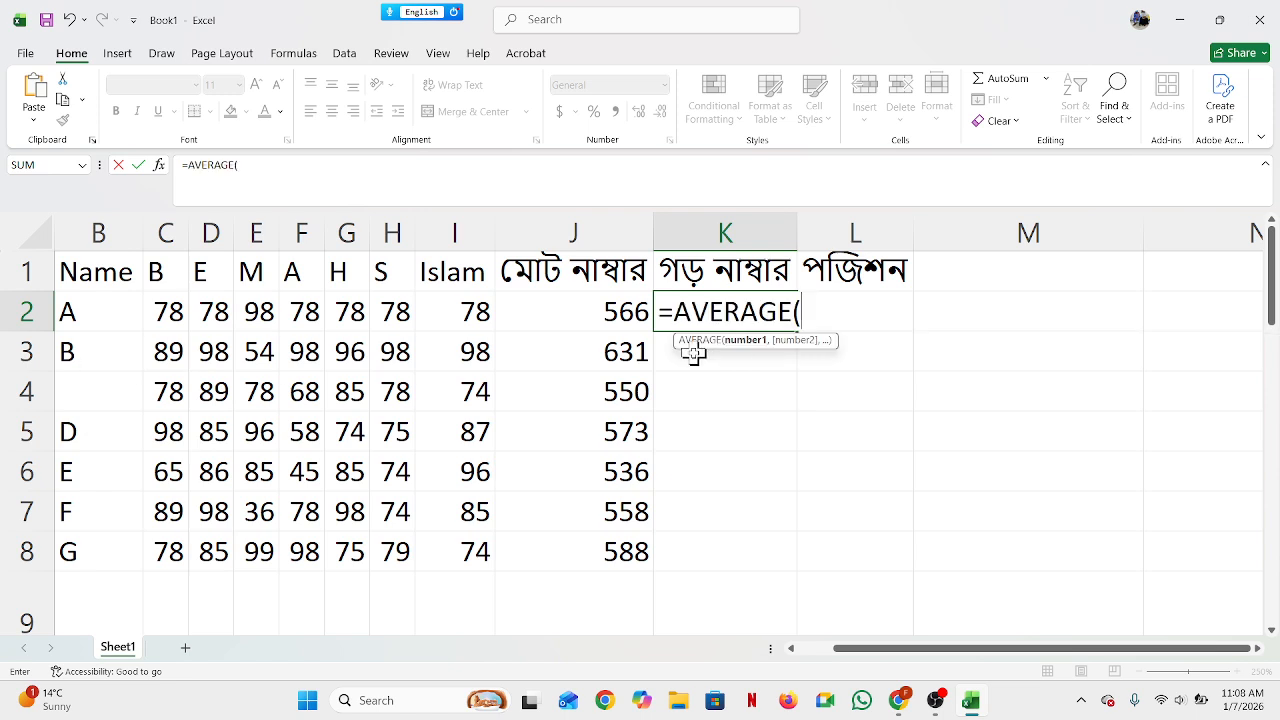
{"action": "left_click", "coordinate": [167, 311]}
{"action": "left_click_drag", "start_coordinate": [167, 311], "coordinate": [447, 299]}
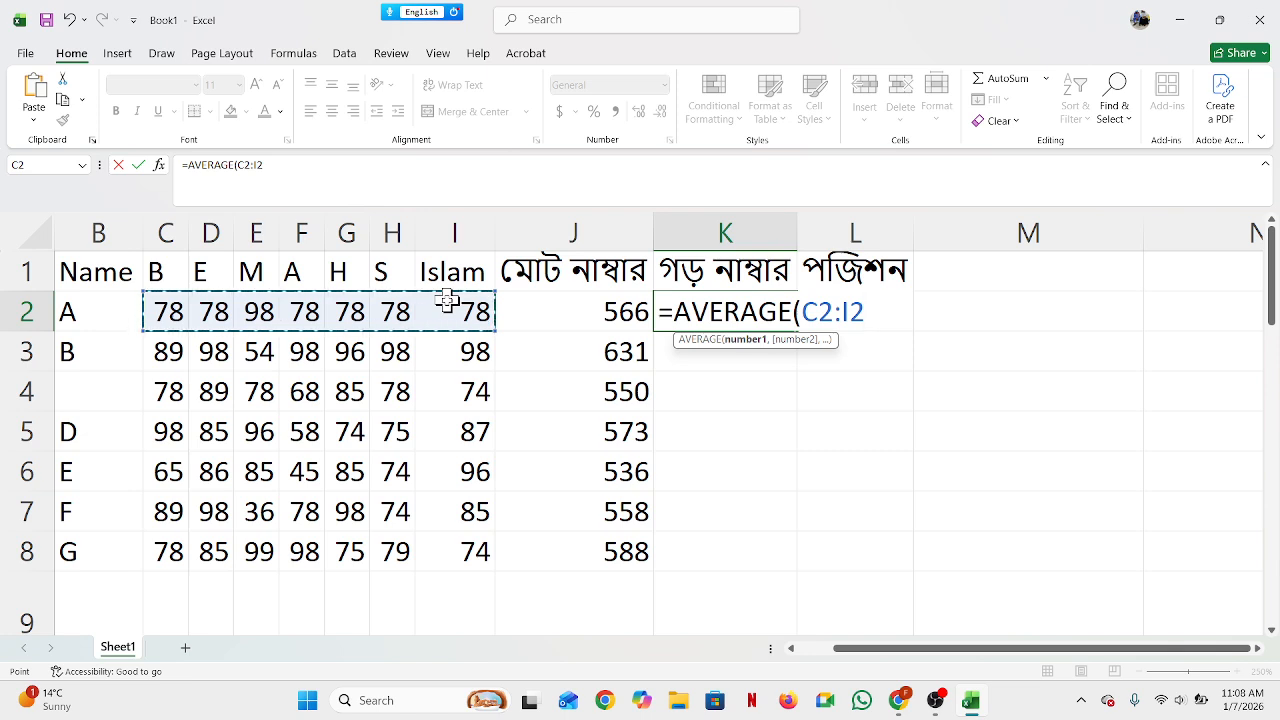
{"action": "type", "text": ")"}
{"action": "key", "text": "Return"}
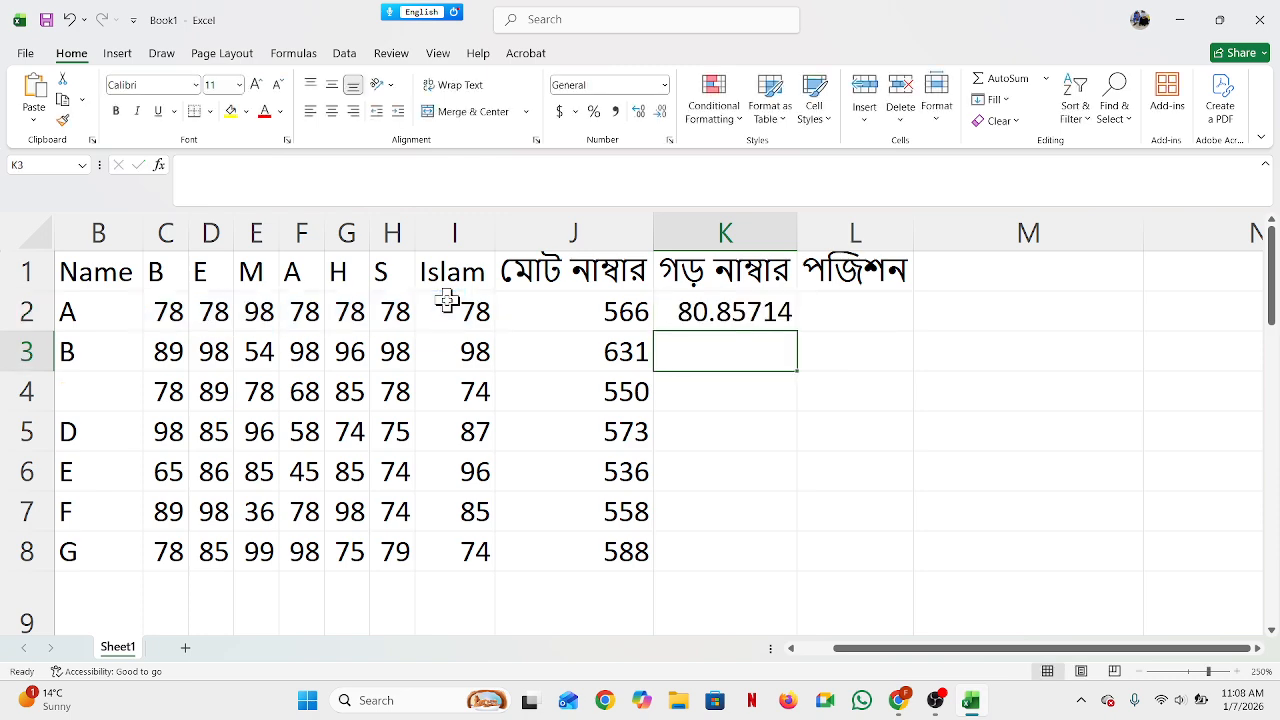
Step: Reduce the average in K2 to two decimal places
{"action": "left_click", "coordinate": [718, 308]}
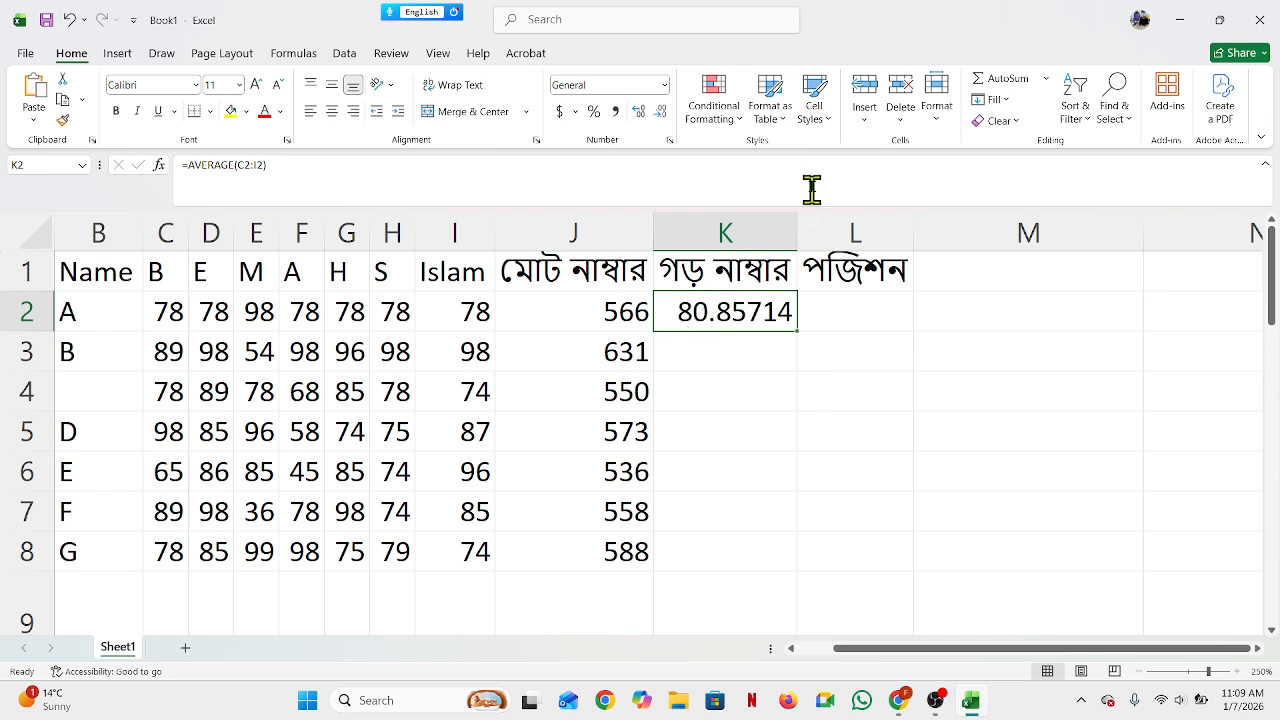
{"action": "left_click", "coordinate": [723, 472]}
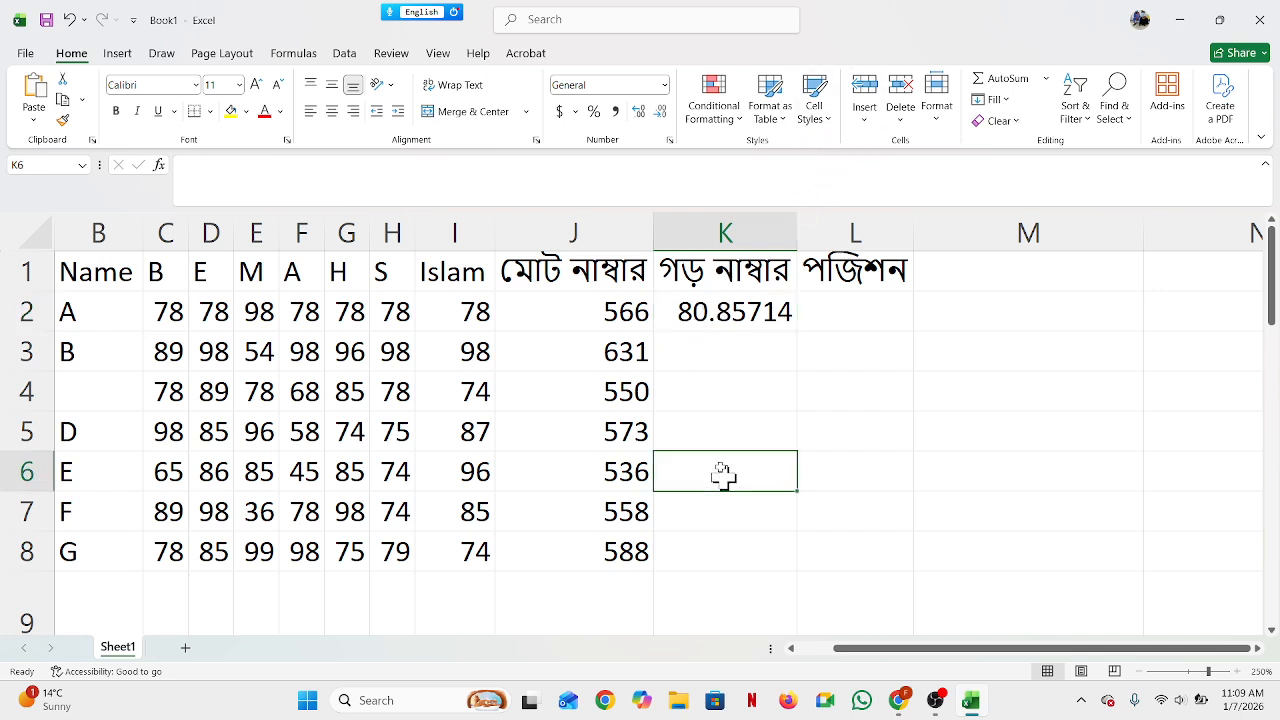
{"action": "left_click", "coordinate": [712, 318]}
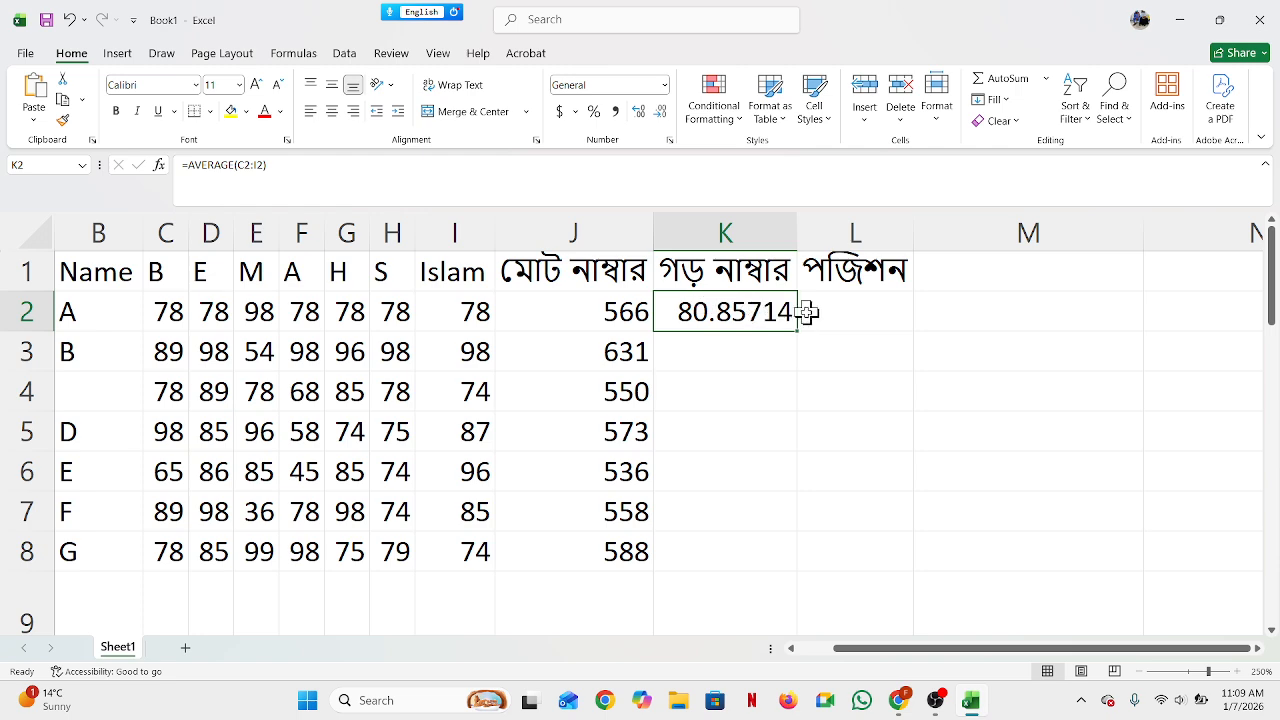
{"action": "left_click", "coordinate": [788, 425]}
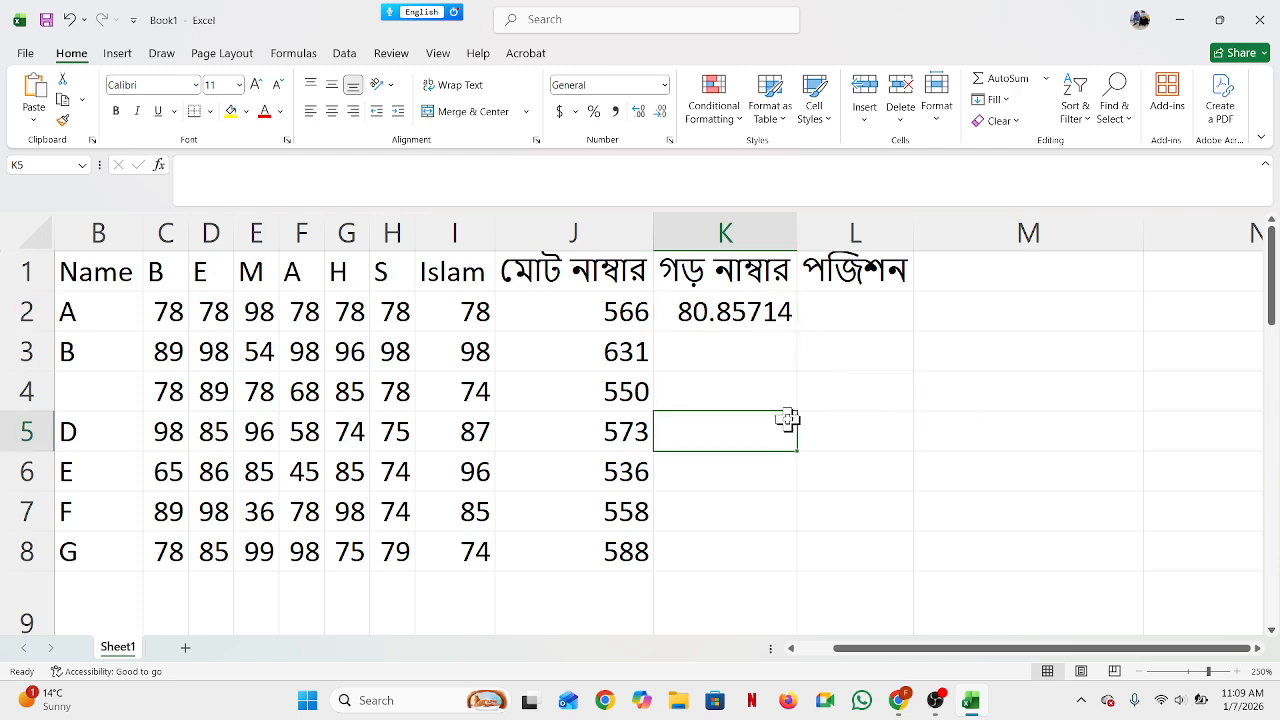
{"action": "left_click", "coordinate": [730, 313]}
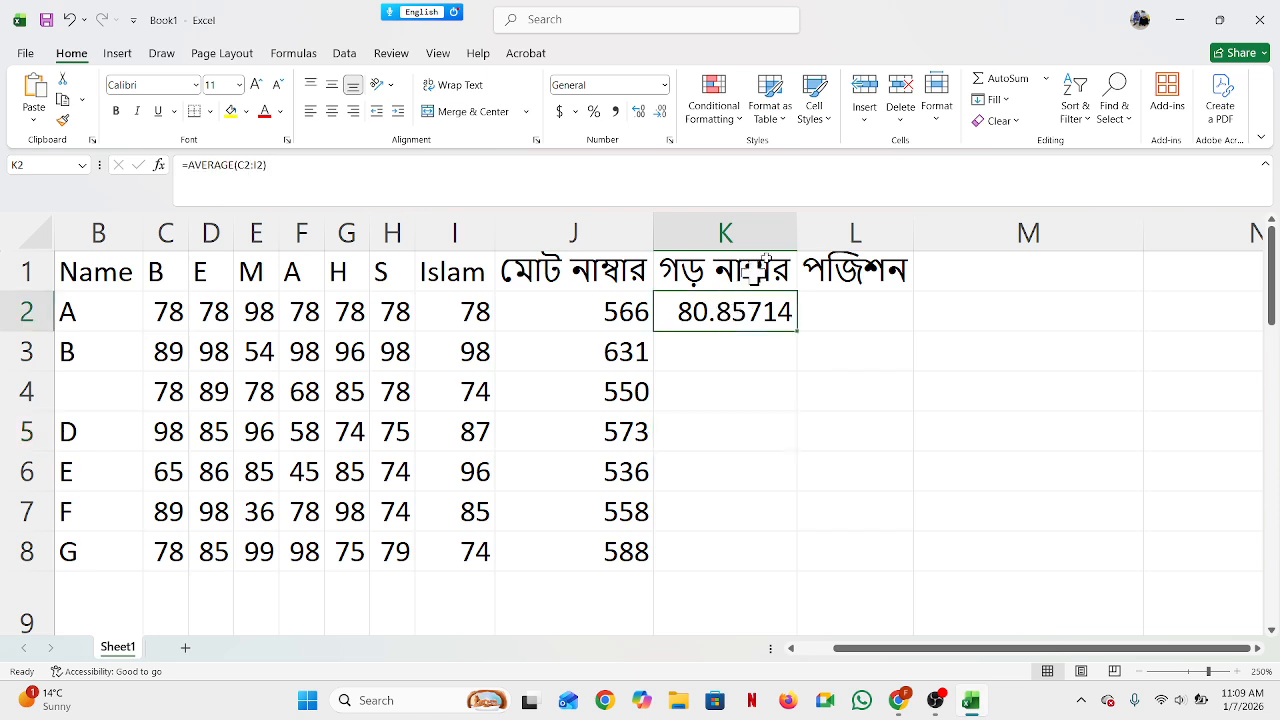
{"action": "left_click", "coordinate": [661, 112]}
{"action": "left_click", "coordinate": [661, 112]}
{"action": "left_click", "coordinate": [661, 112]}
{"action": "left_click", "coordinate": [770, 442]}
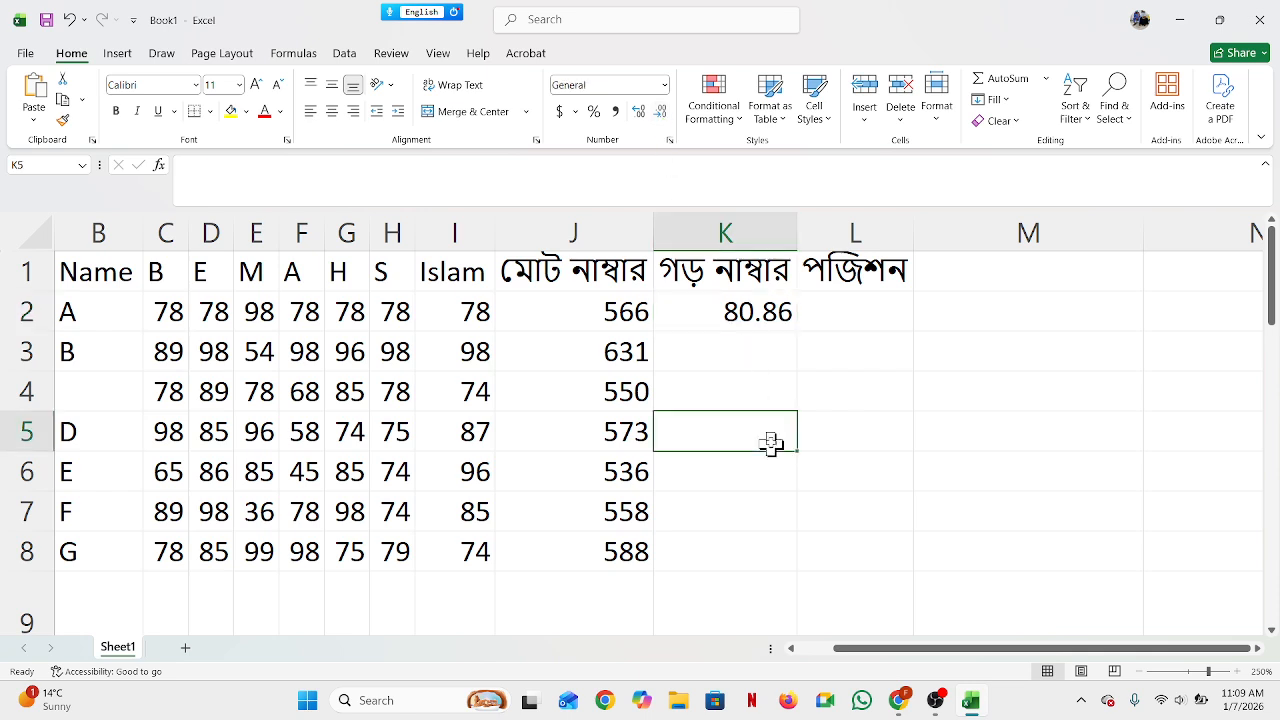
Step: Fill the average formula from K2 down through K8
{"action": "left_click", "coordinate": [758, 313]}
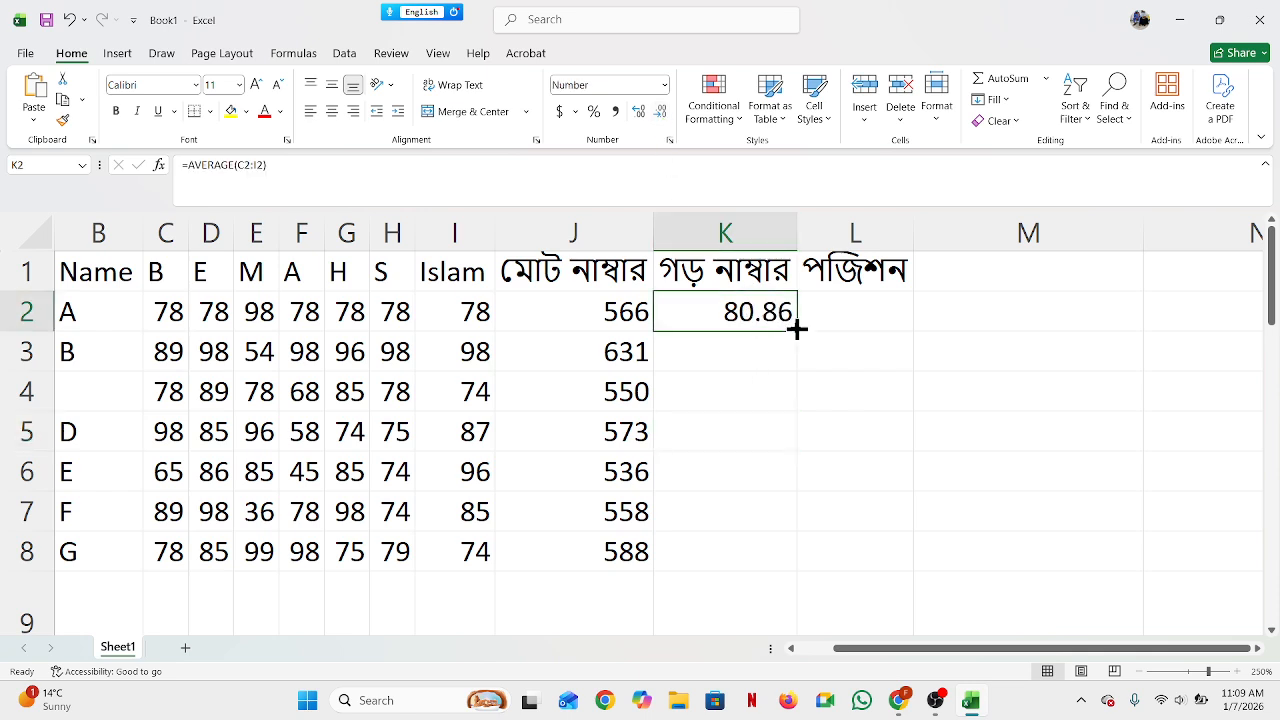
{"action": "left_click_drag", "start_coordinate": [797, 329], "coordinate": [743, 560]}
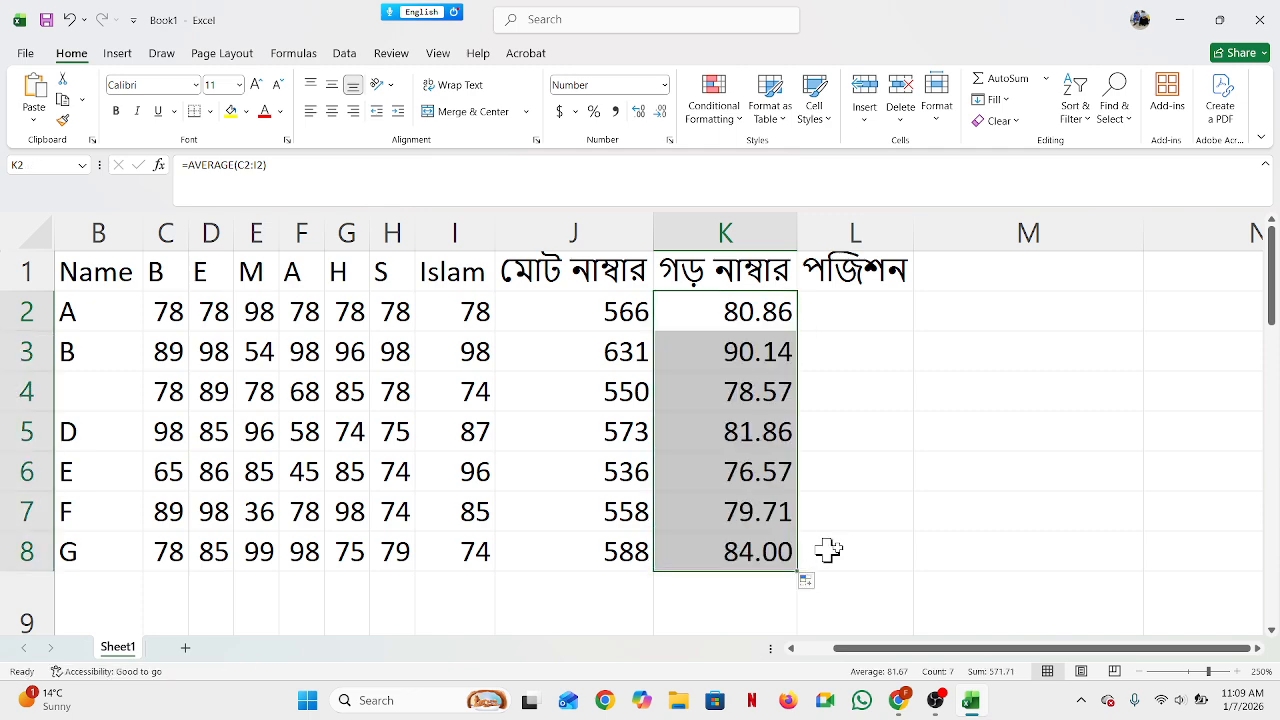
{"action": "left_click", "coordinate": [903, 431]}
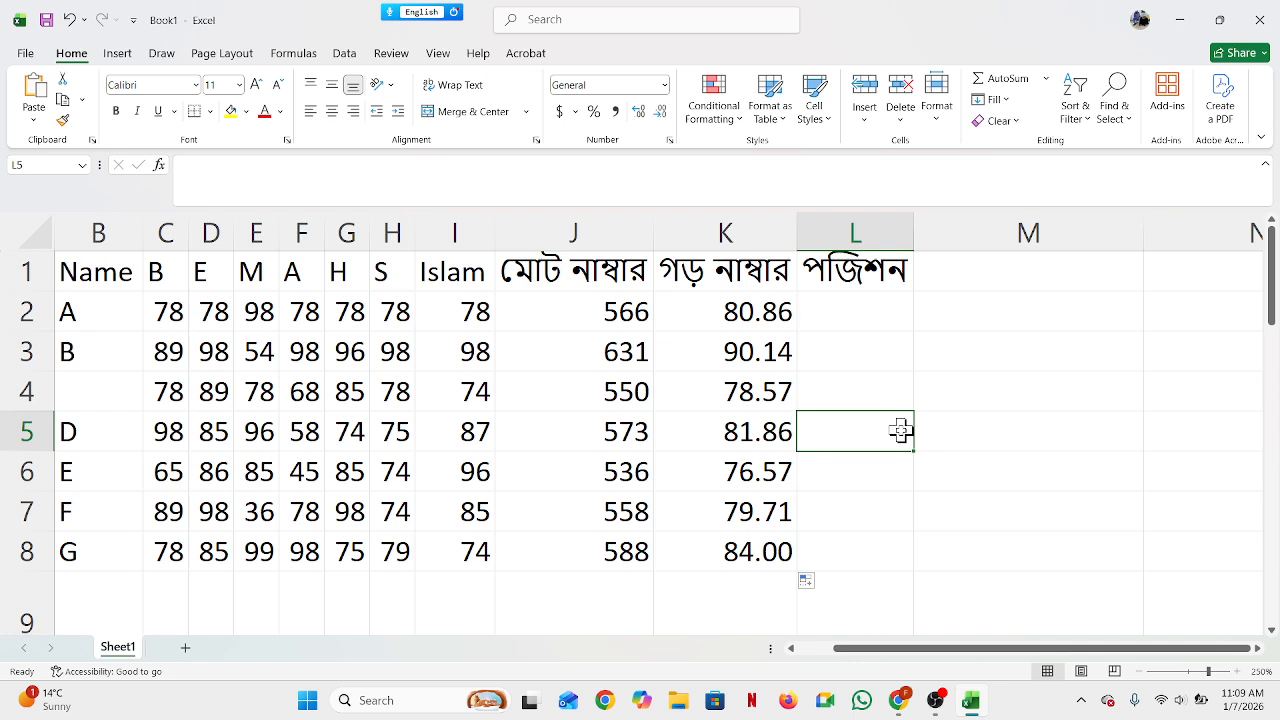
{"action": "left_click", "coordinate": [885, 318]}
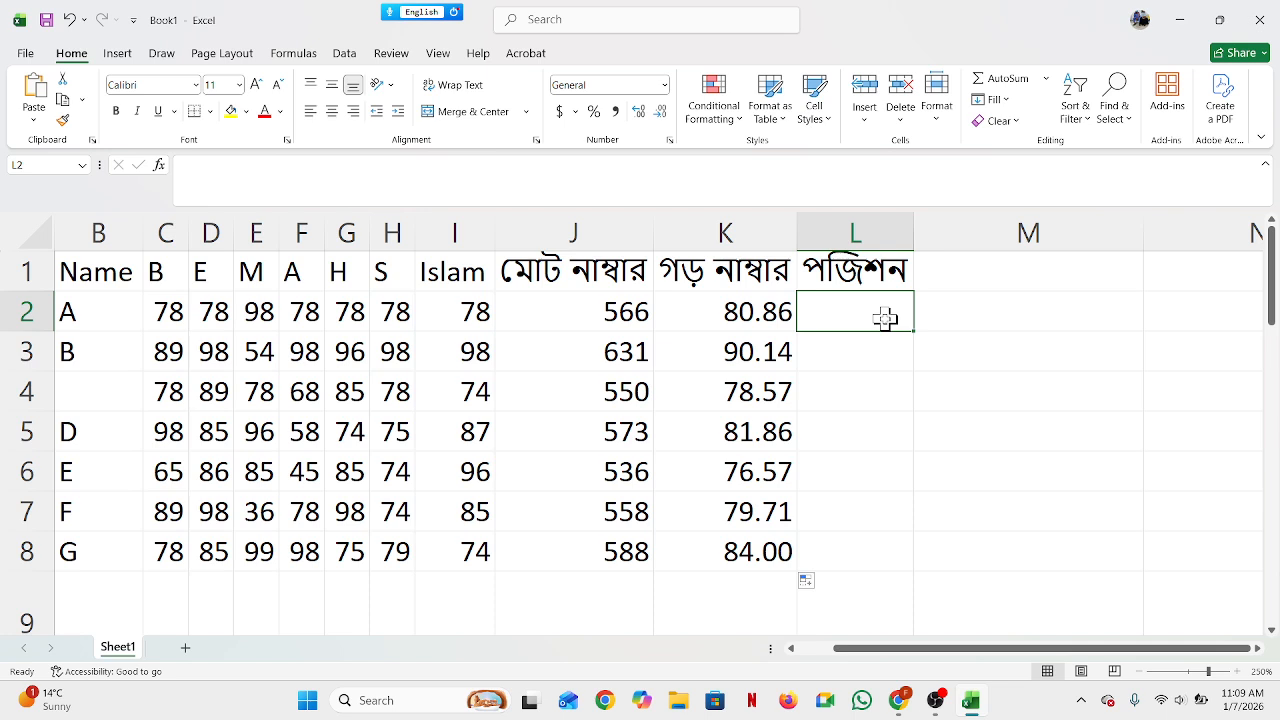
{"action": "type", "text": "="}
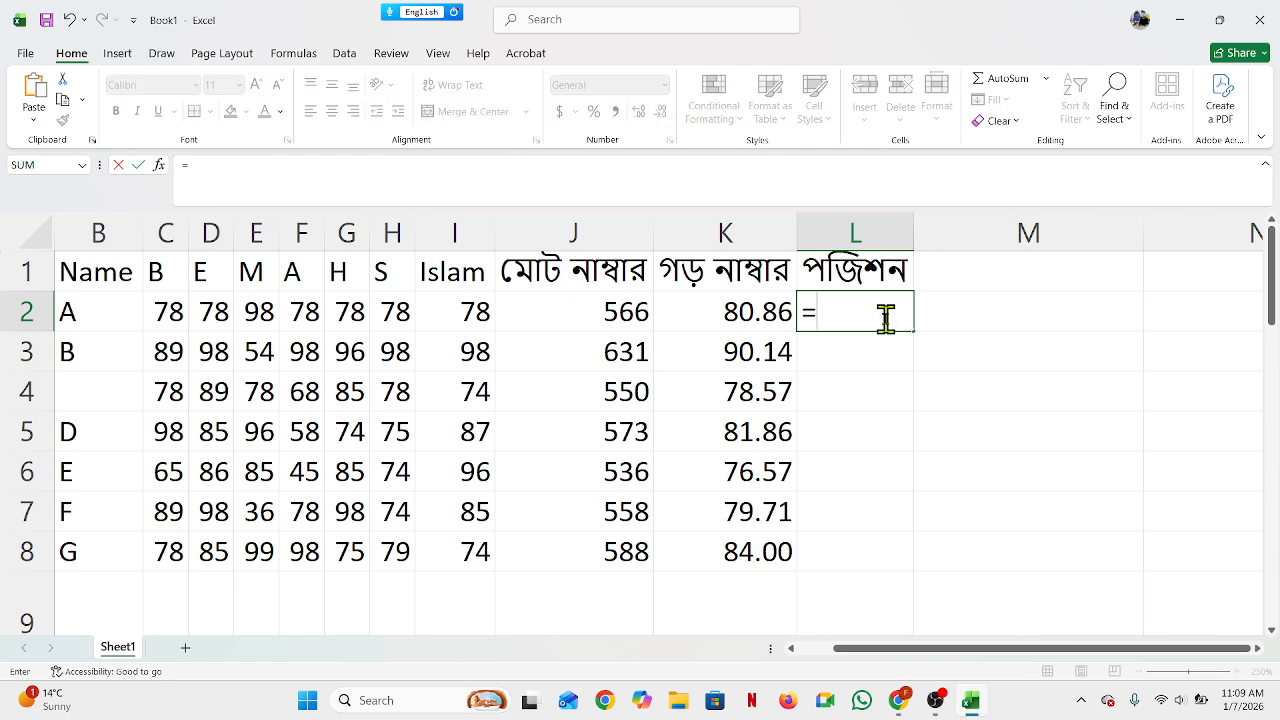
{"action": "key", "text": "BackSpace"}
{"action": "key", "text": "Escape"}
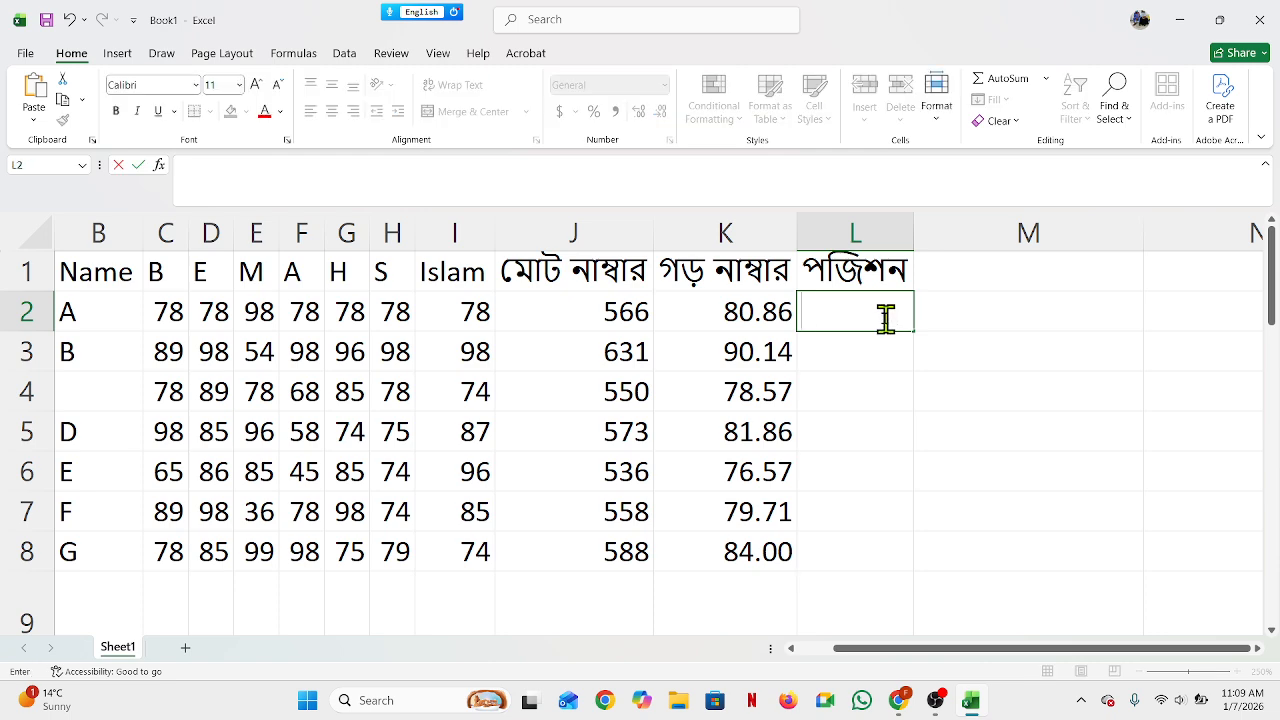
Step: Turn on text wrapping for the first position cell, L2
{"action": "left_click", "coordinate": [877, 460]}
{"action": "left_click", "coordinate": [880, 318]}
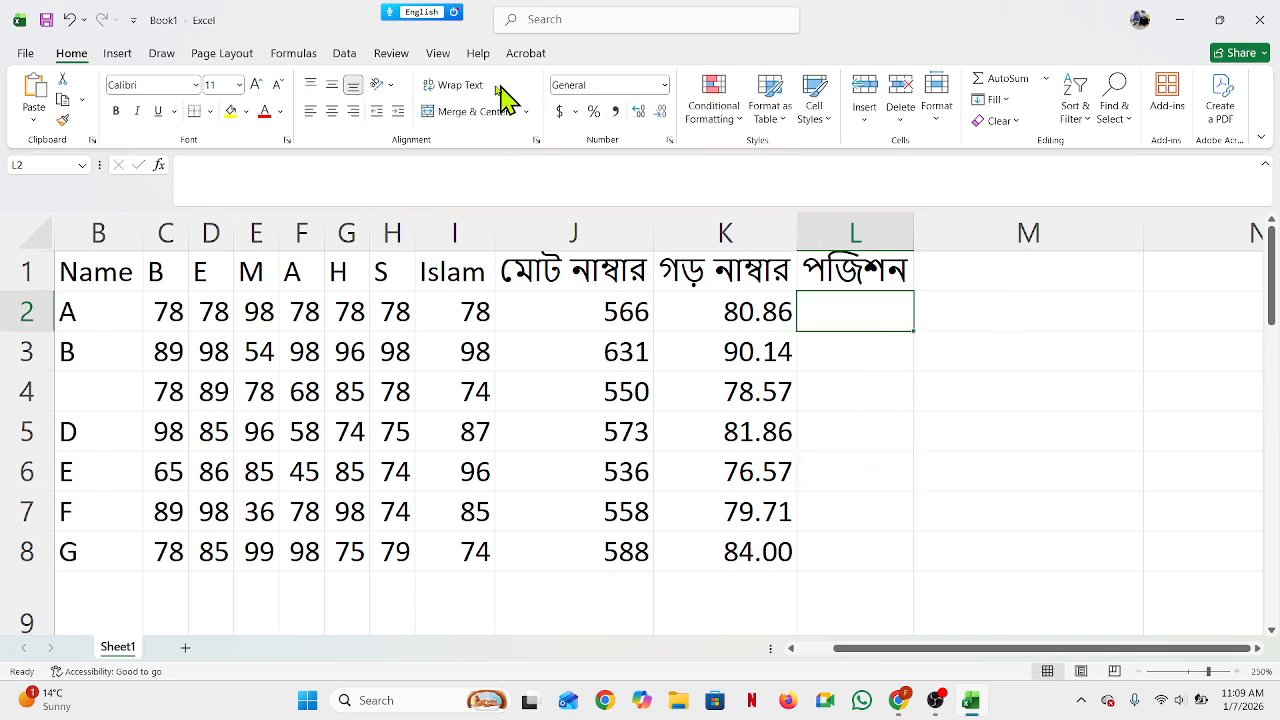
{"action": "left_click", "coordinate": [895, 400]}
Step: Start a RANK formula in L2 with J2 as the number and J2:J8 as the reference range
{"action": "left_click", "coordinate": [851, 312]}
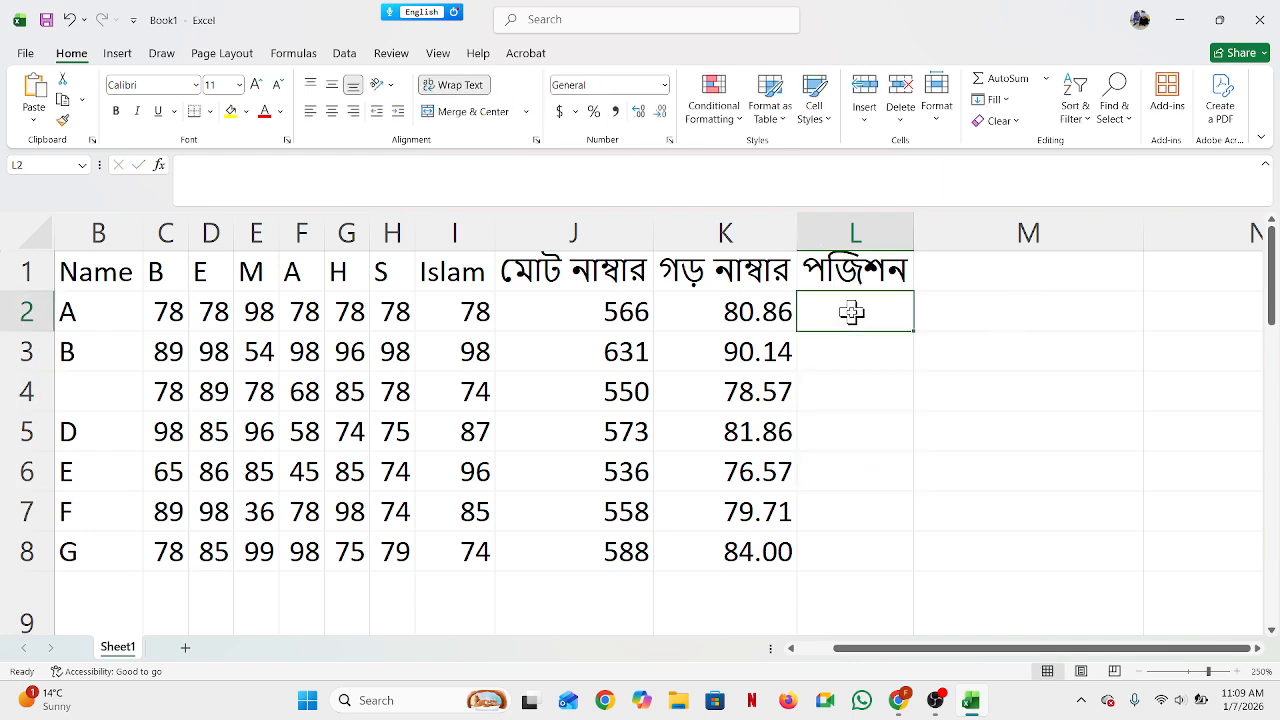
{"action": "type", "text": "=ra"}
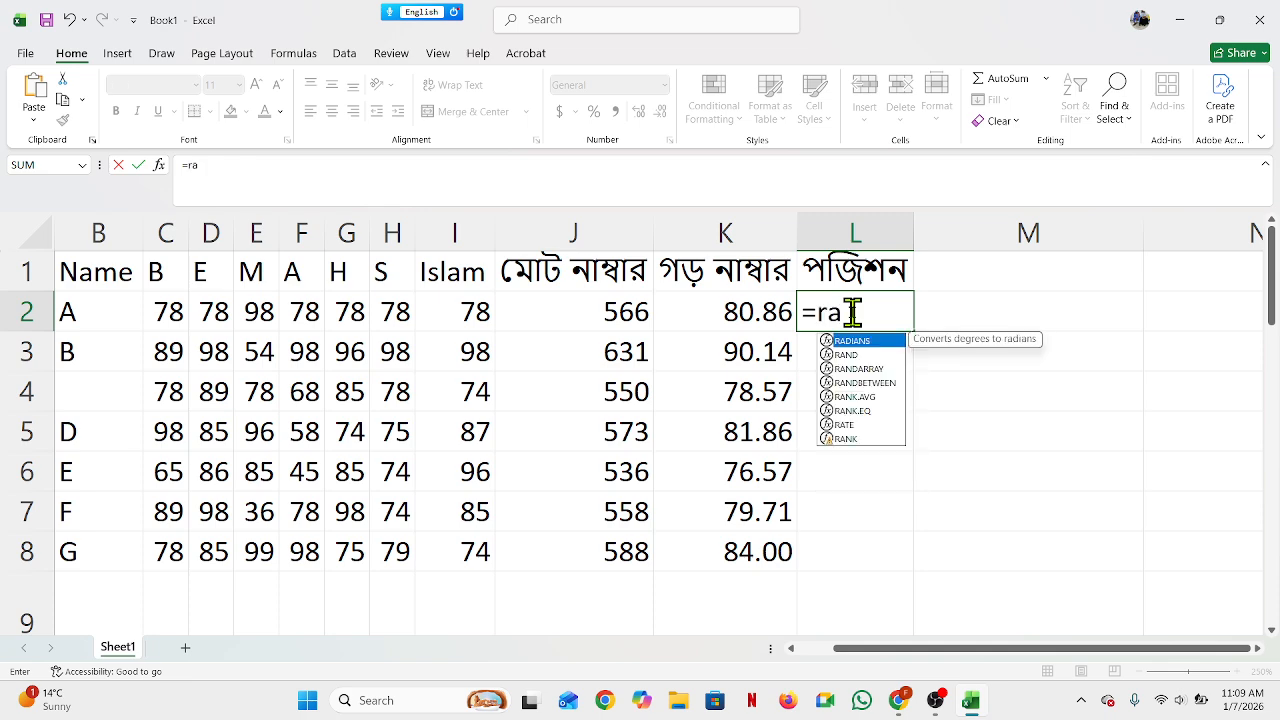
{"action": "type", "text": "nk("}
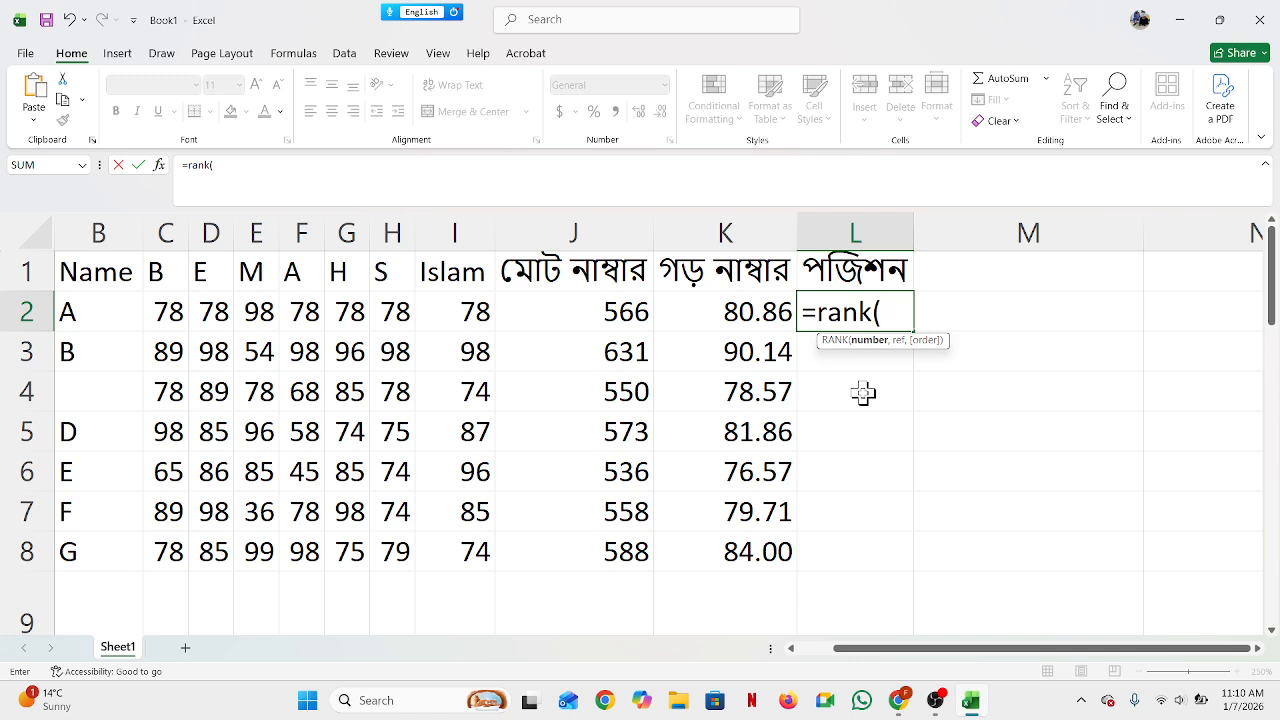
{"action": "left_click", "coordinate": [592, 307]}
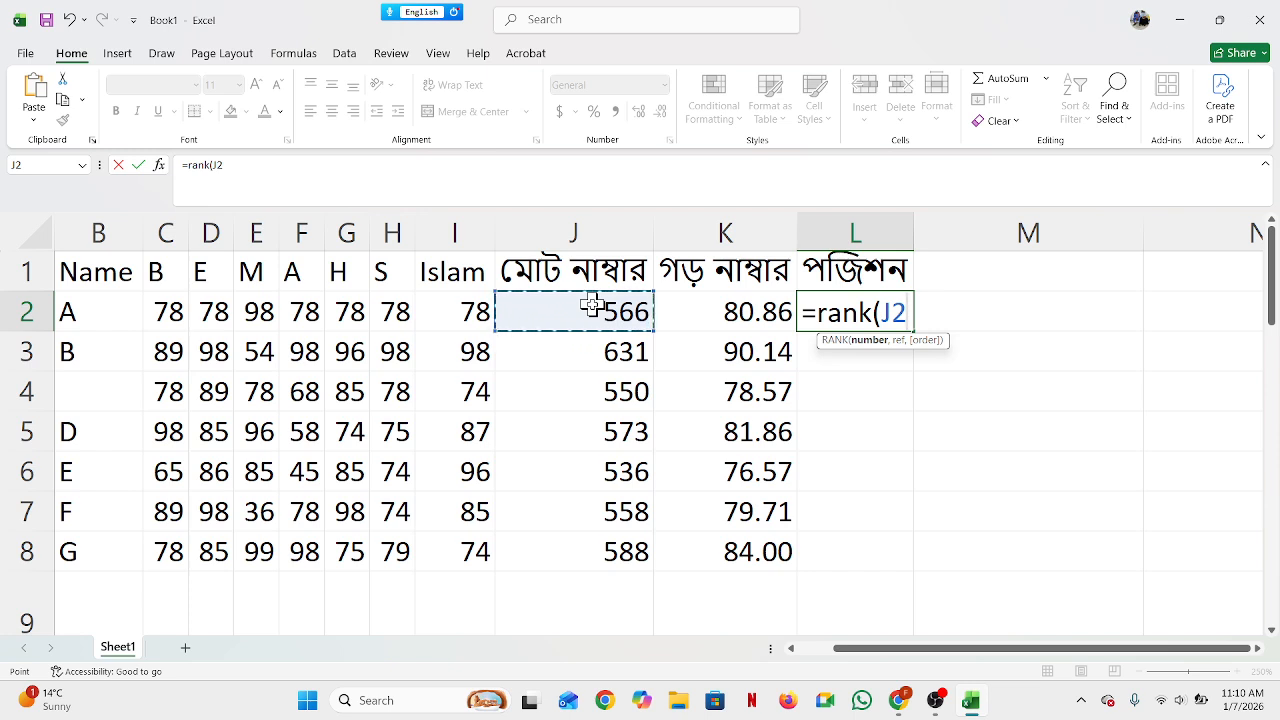
{"action": "type", "text": ","}
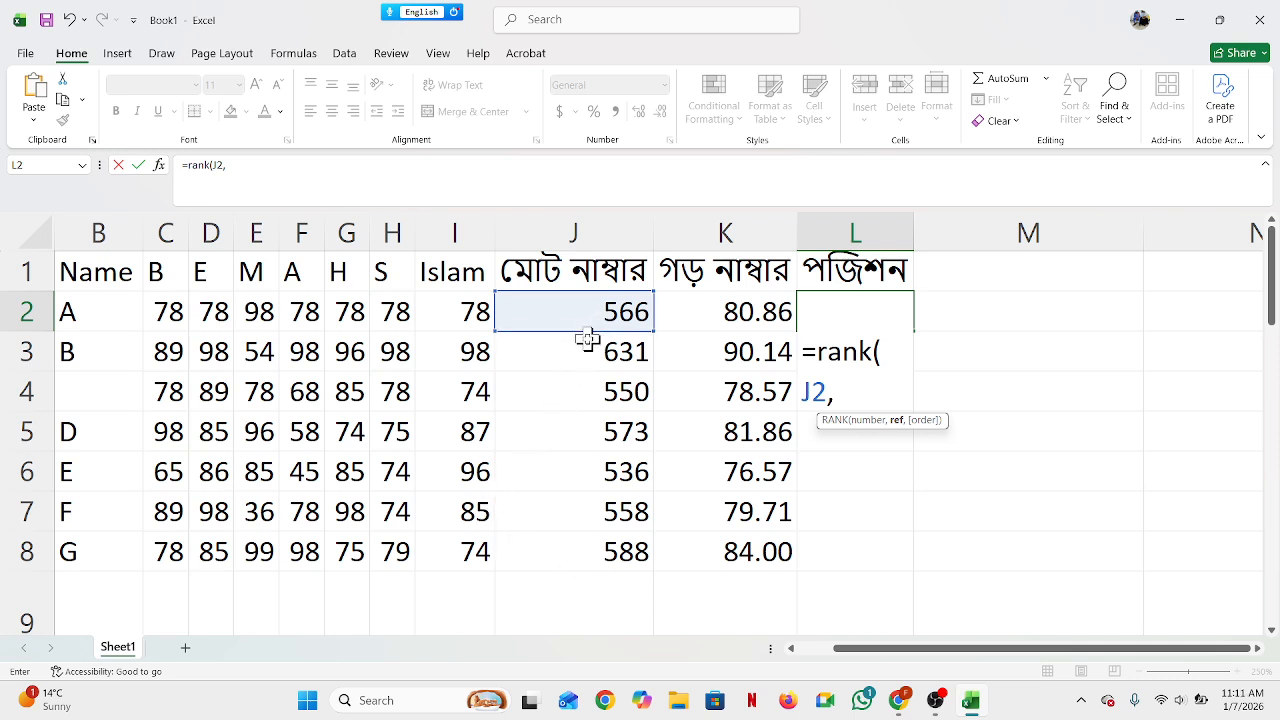
{"action": "left_click_drag", "start_coordinate": [580, 312], "coordinate": [586, 551]}
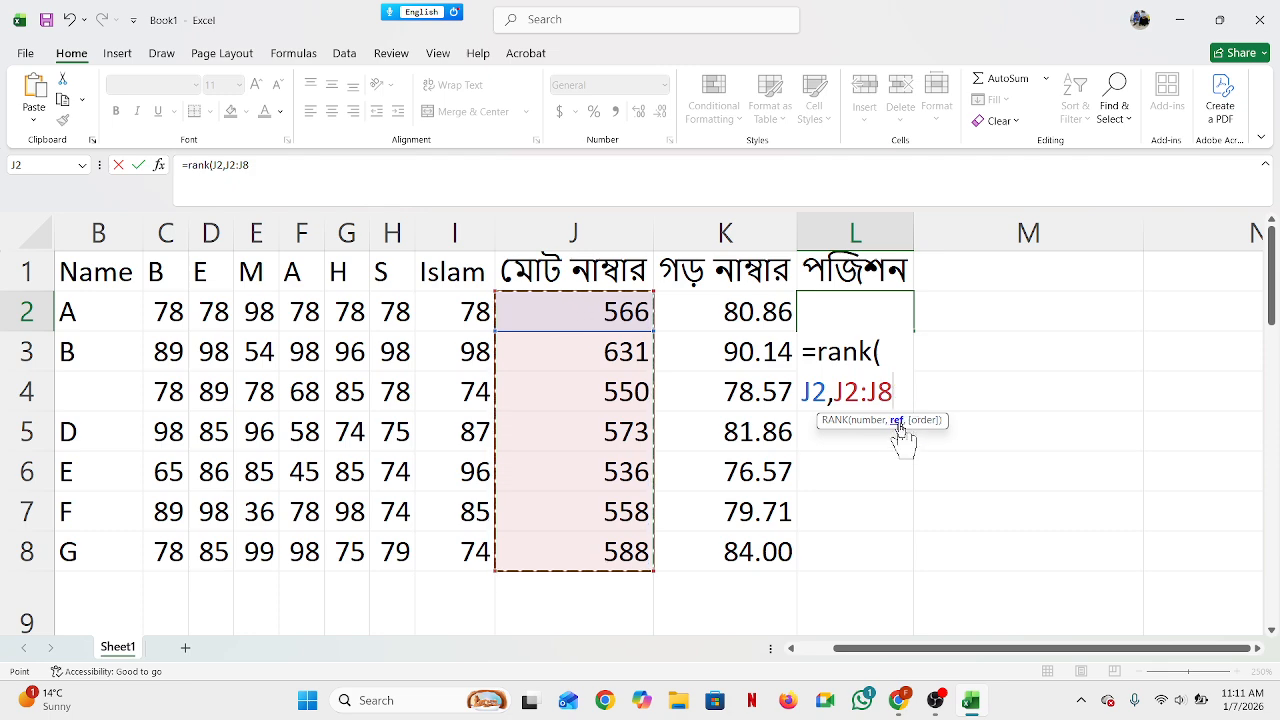
Step: Make the reference range absolute as $J$2:$J$8 and complete the RANK formula in L2
{"action": "key", "text": "shift+Left"}
{"action": "key", "text": "shift+Left"}
{"action": "key", "text": "shift+Left"}
{"action": "key", "text": "shift+Left"}
{"action": "key", "text": "shift+Left"}
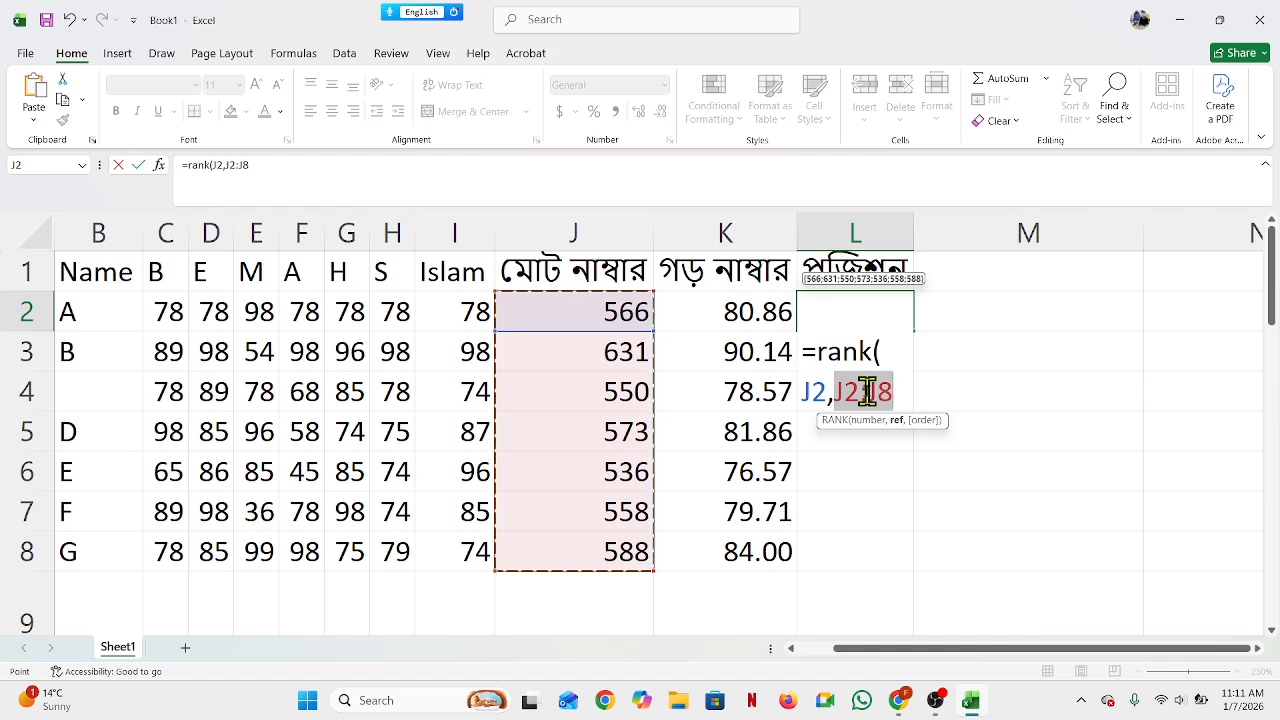
{"action": "key", "text": "F4"}
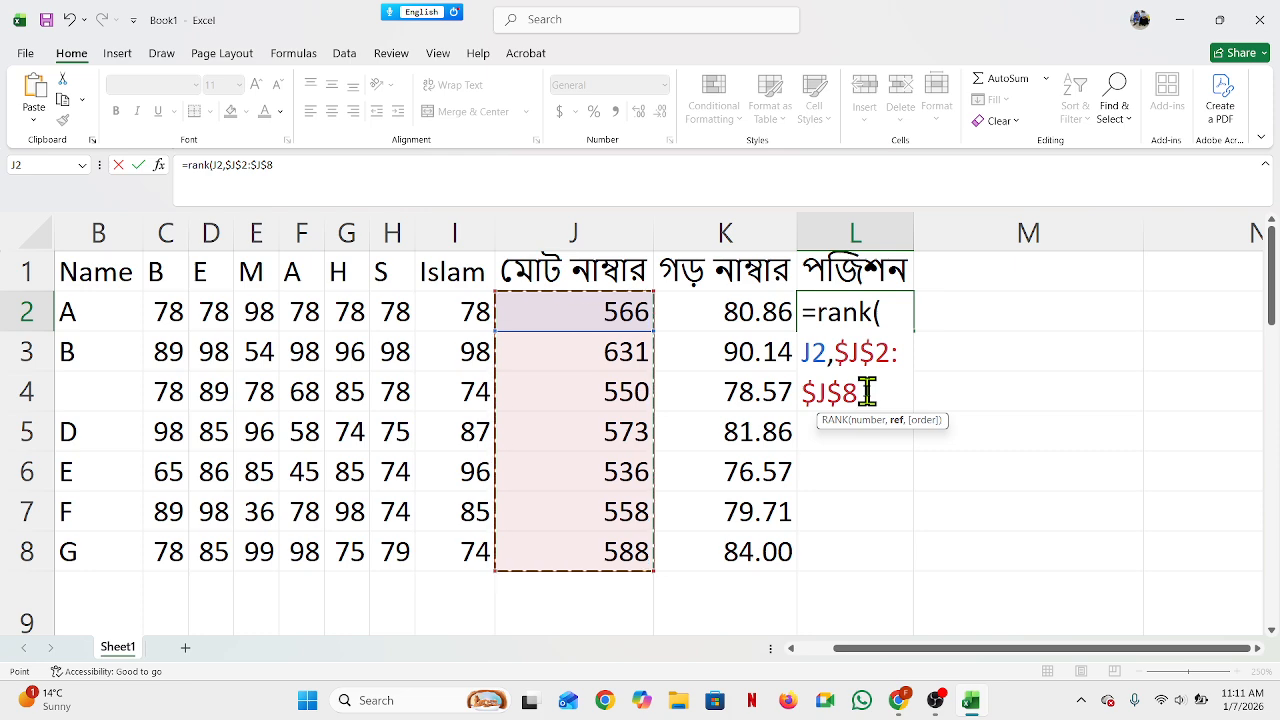
{"action": "key", "text": "Return"}
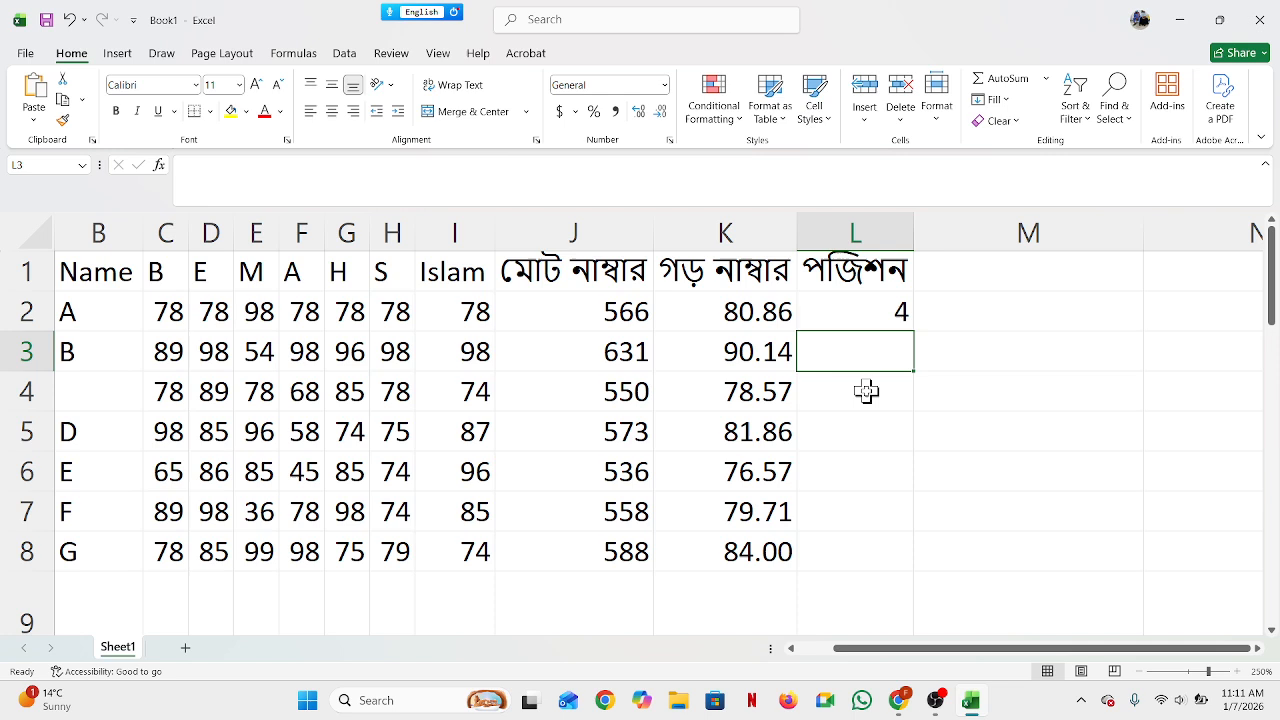
Step: Fill the rank formula from L2 down through L8
{"action": "left_click", "coordinate": [871, 306]}
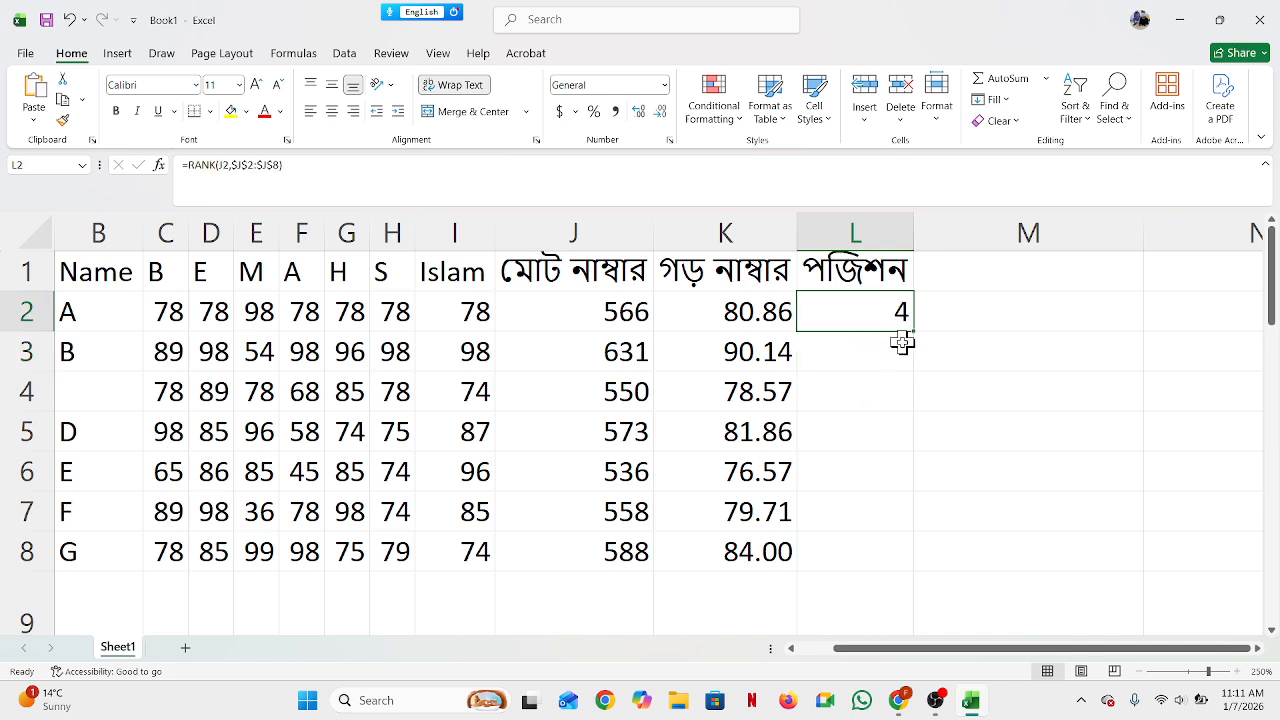
{"action": "left_click_drag", "start_coordinate": [918, 332], "coordinate": [840, 574]}
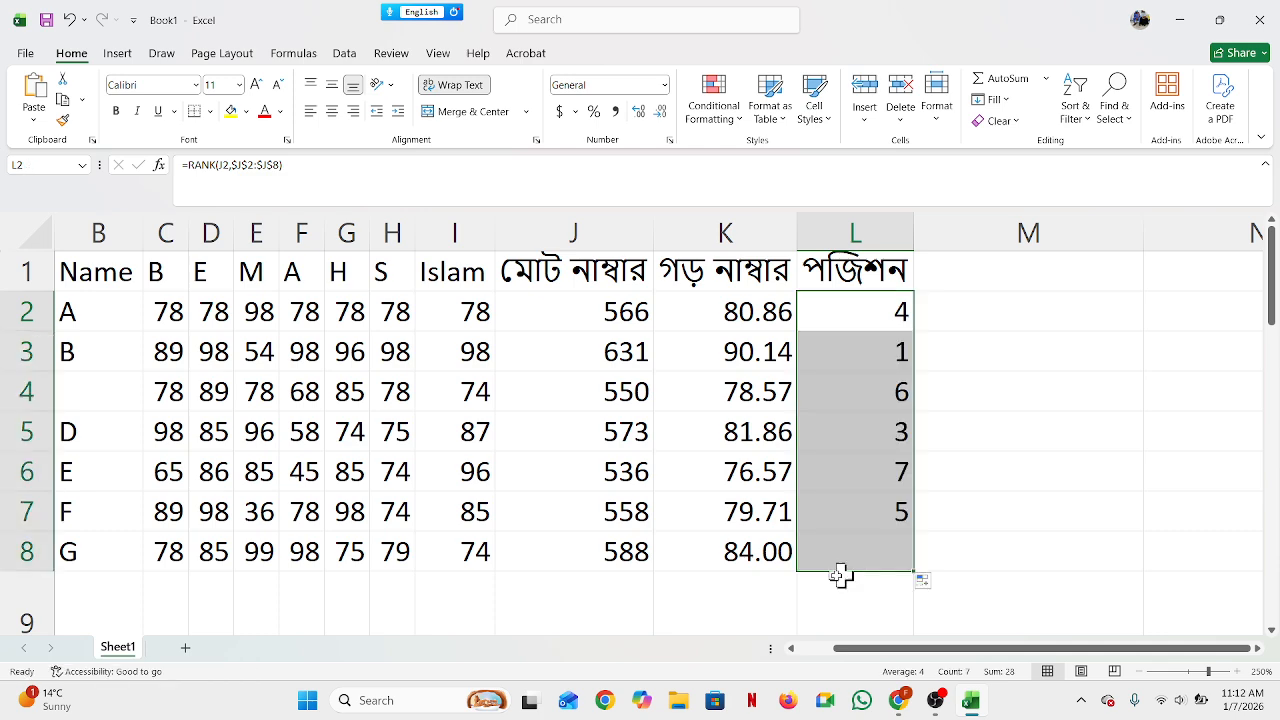
{"action": "left_click", "coordinate": [1050, 430]}
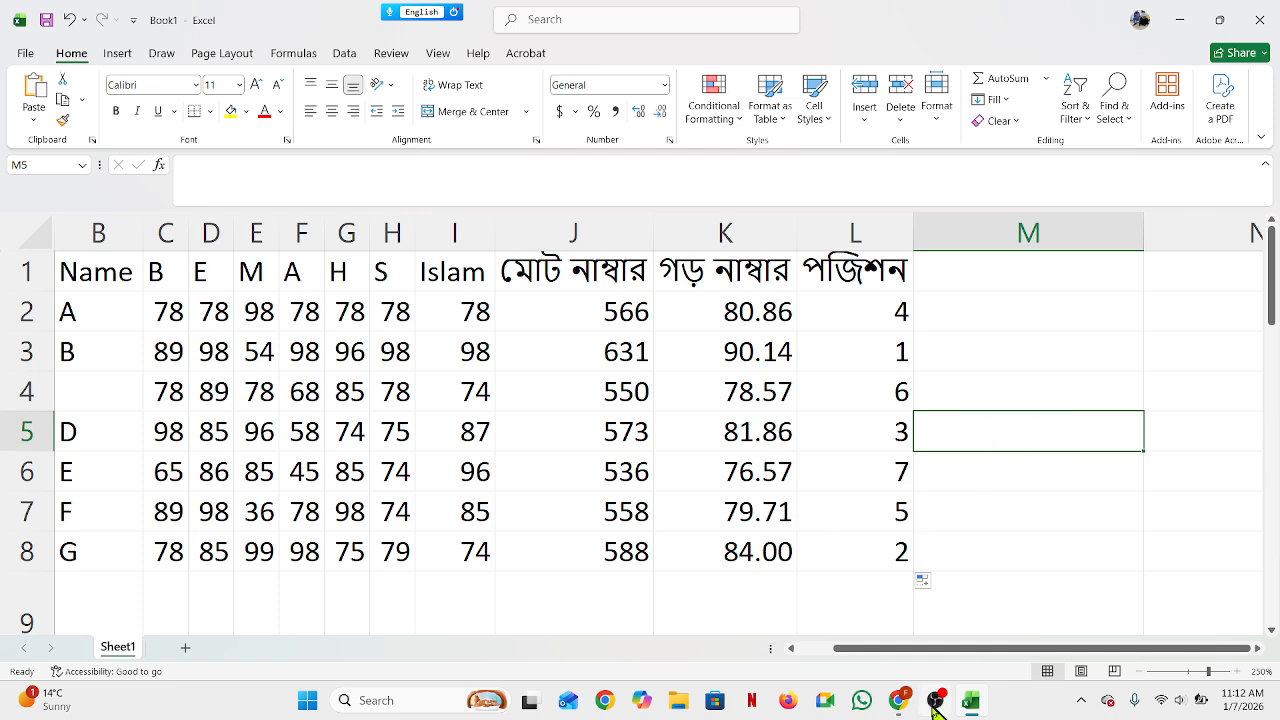
Step: Minimize the workbook window to show the desktop
{"action": "left_click", "coordinate": [968, 704]}
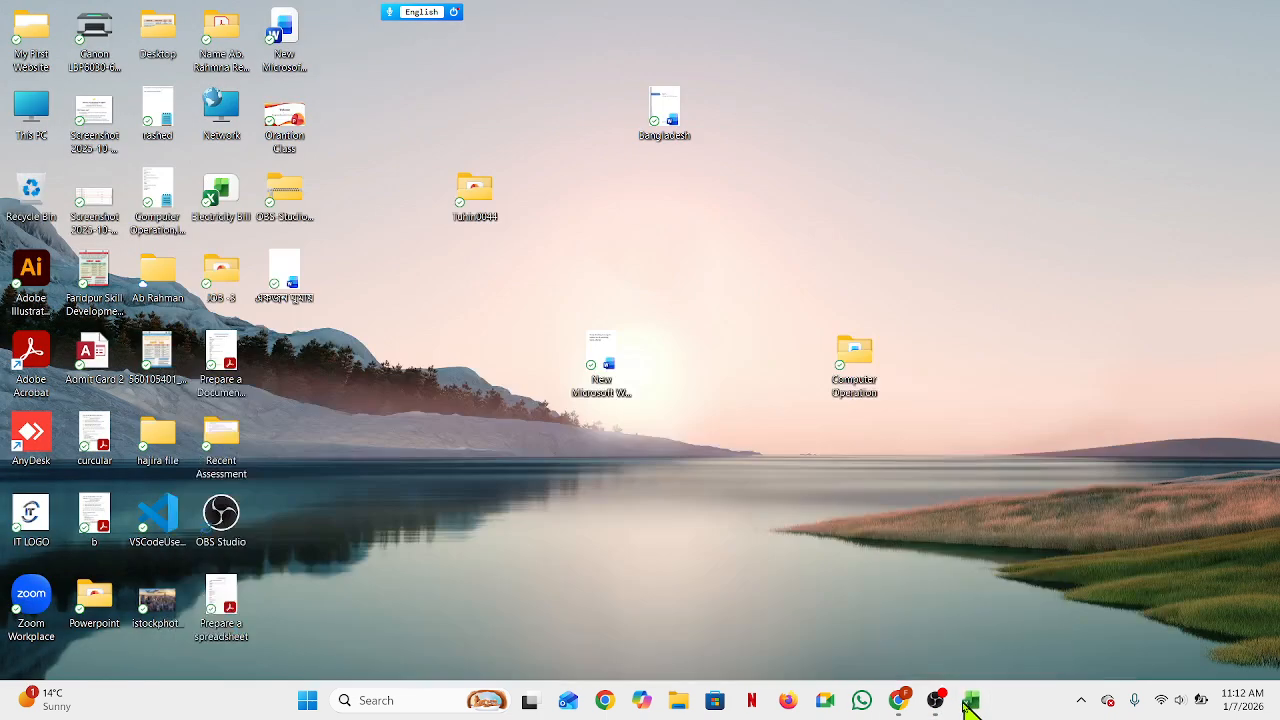